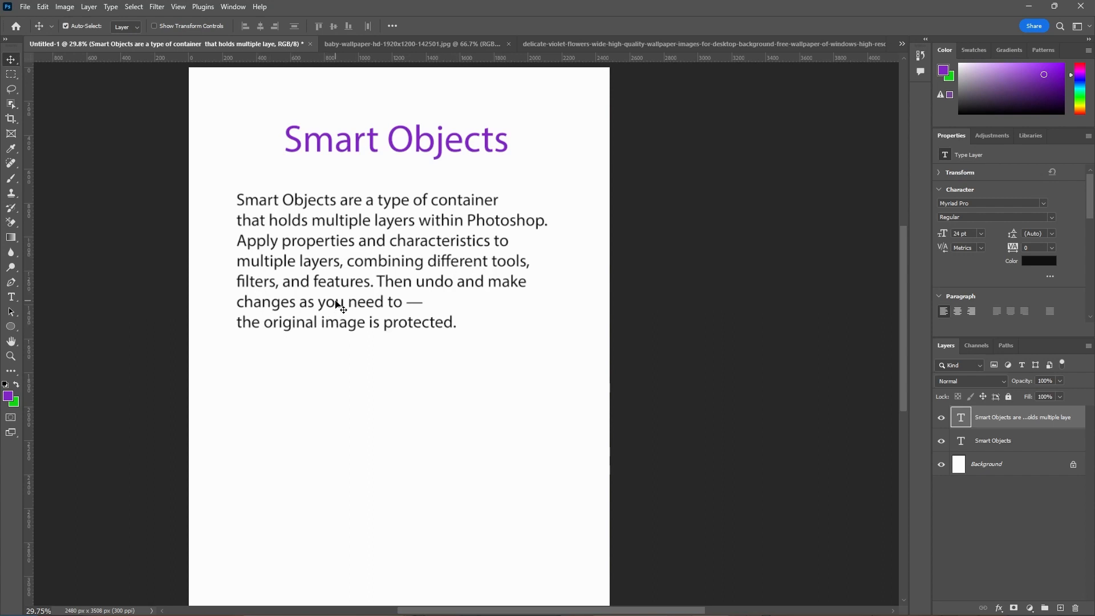
# Switch to the baby wallpaper document and unlock its Background layer
pyautogui.scroll(-1, 301, 257)
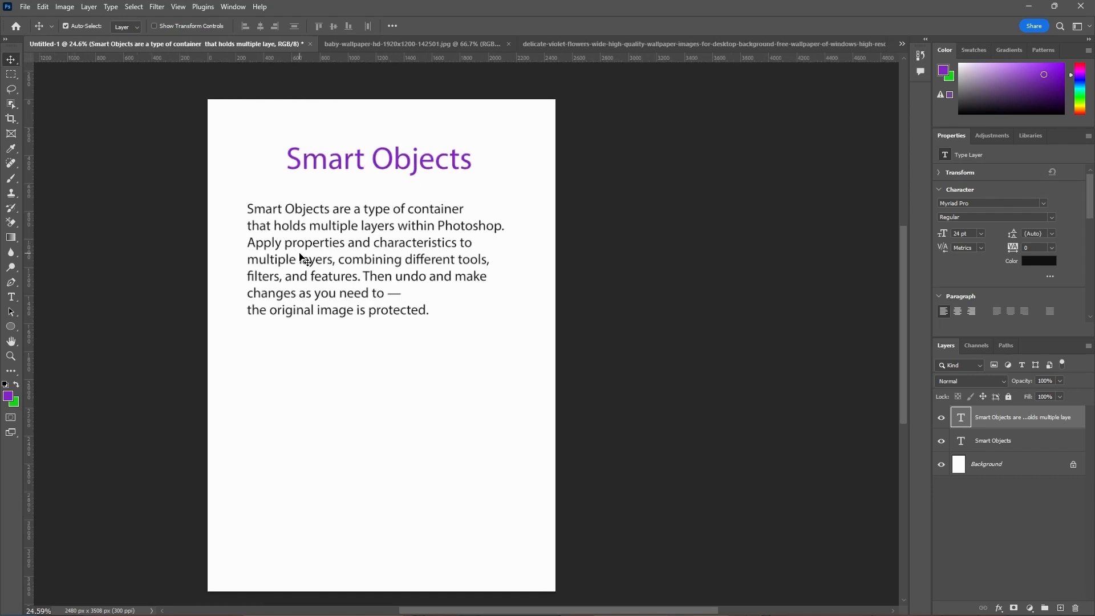
pyautogui.scroll(1, 517, 106)
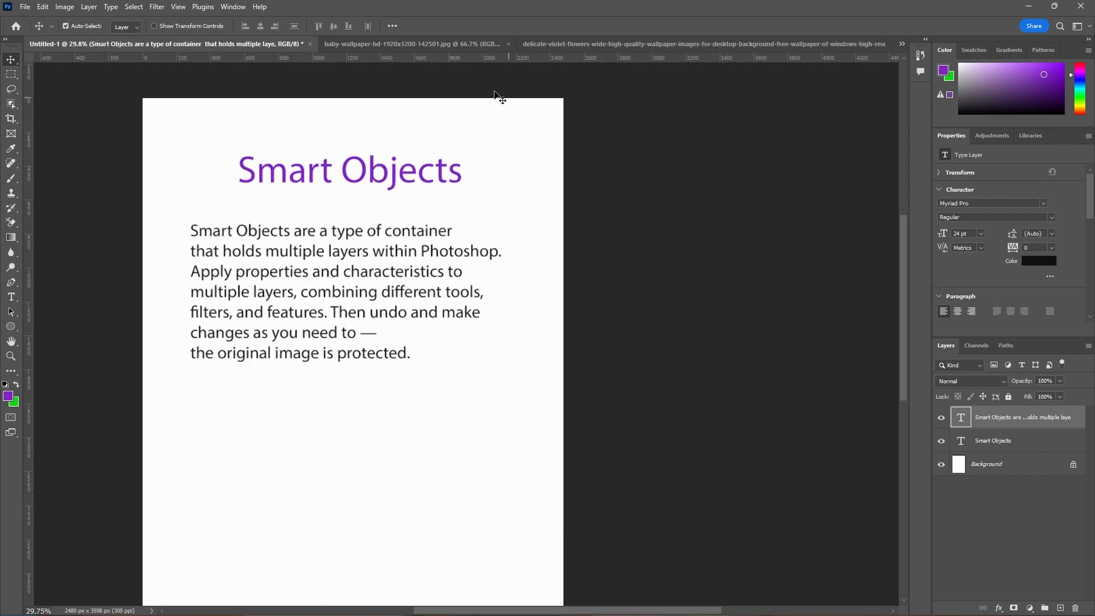
pyautogui.click(437, 46)
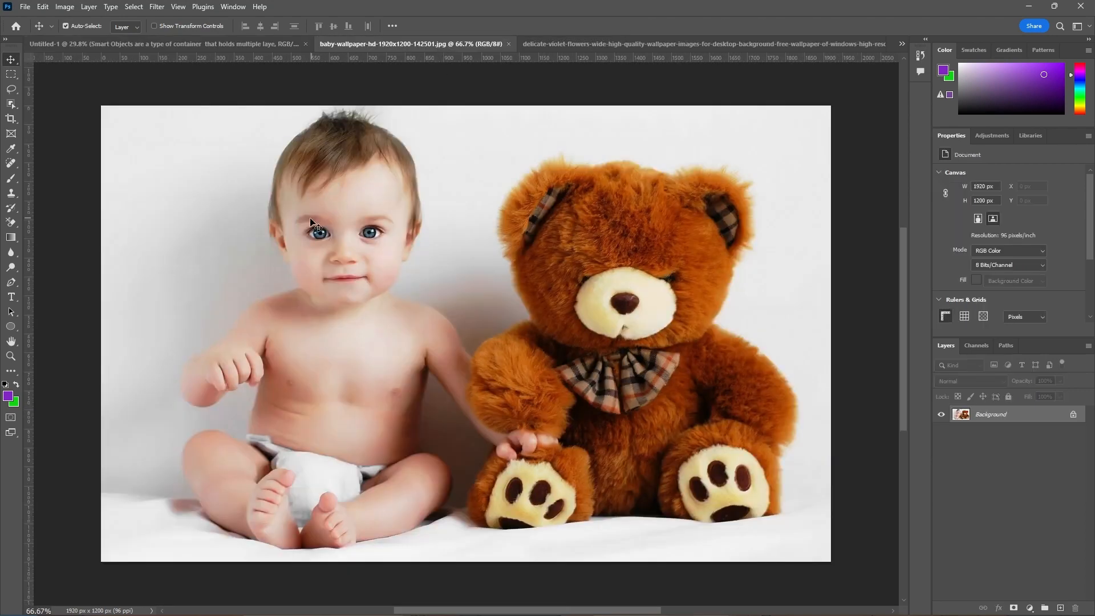
pyautogui.scroll(-1, 311, 219)
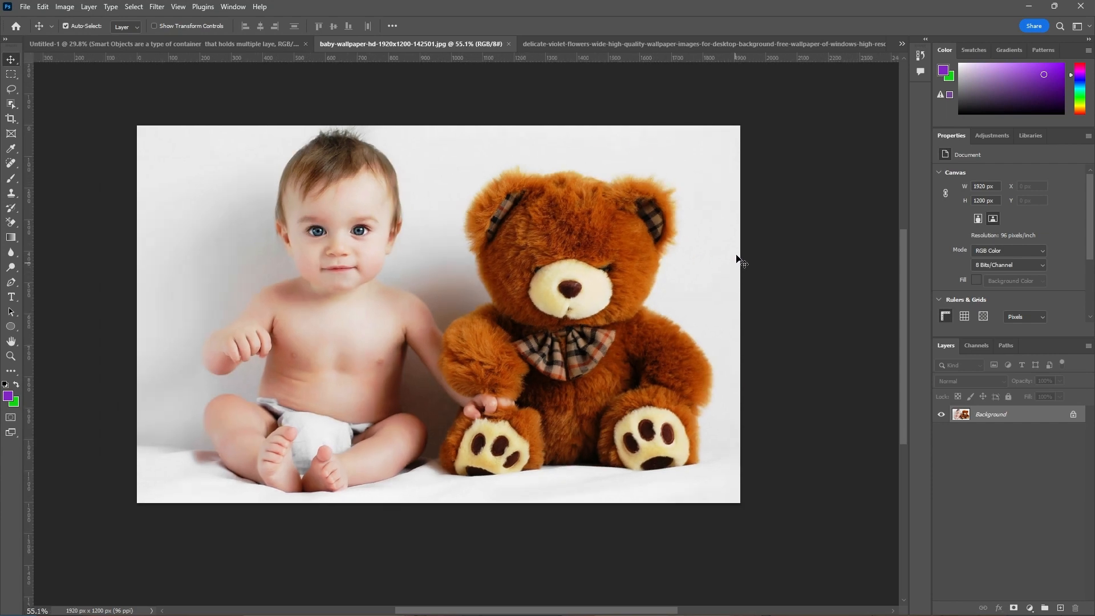
pyautogui.click(1073, 417)
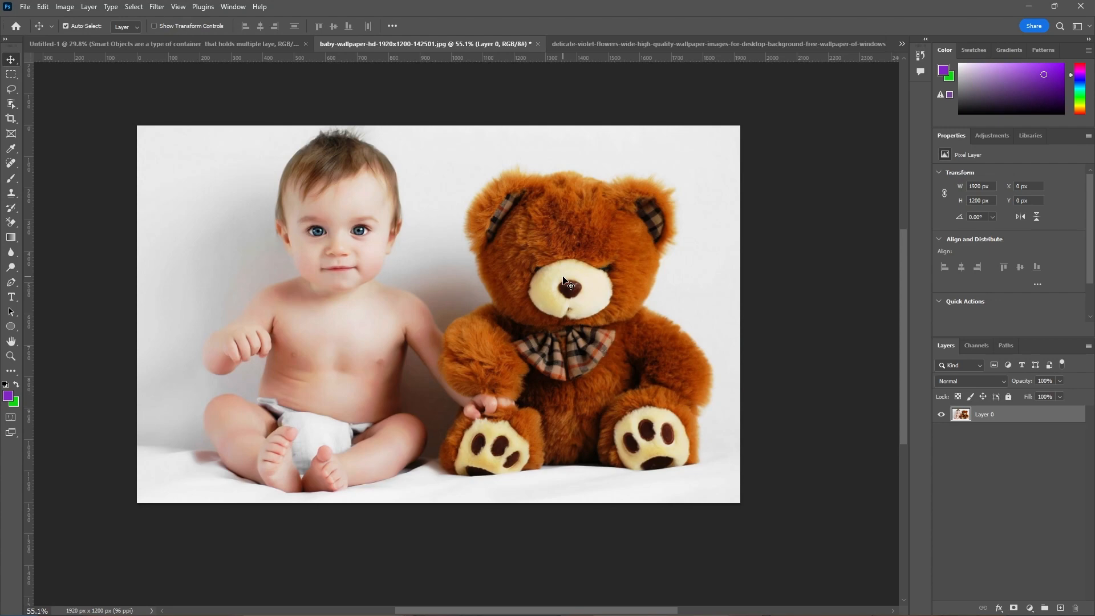
# Open the Filter Gallery for the unlocked photo layer and bring both the baby and the teddy bear into the preview
pyautogui.click(157, 7)
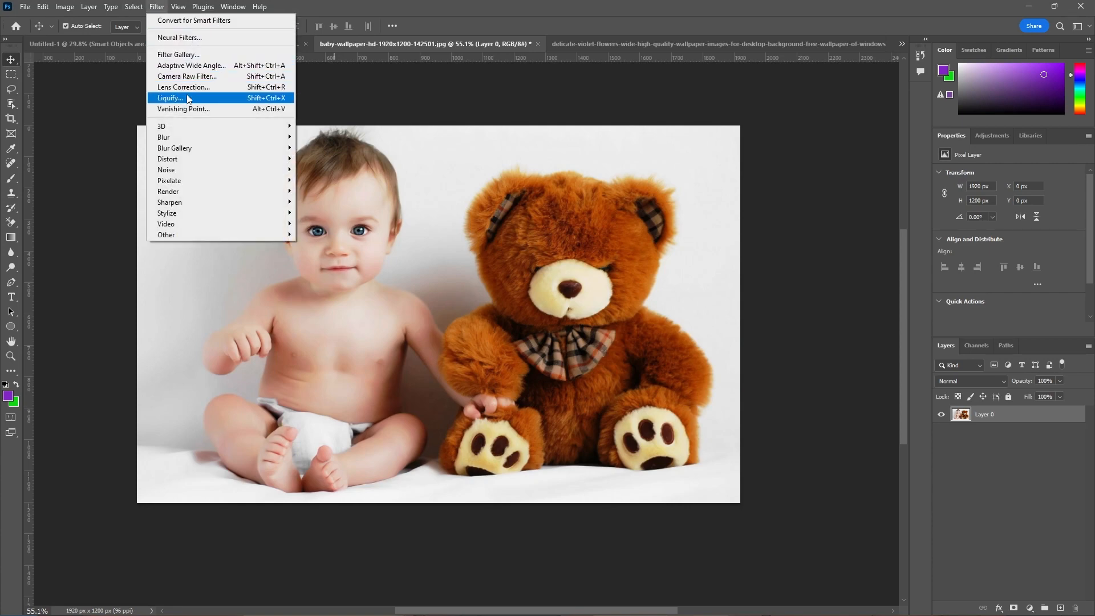
pyautogui.moveTo(180, 237)
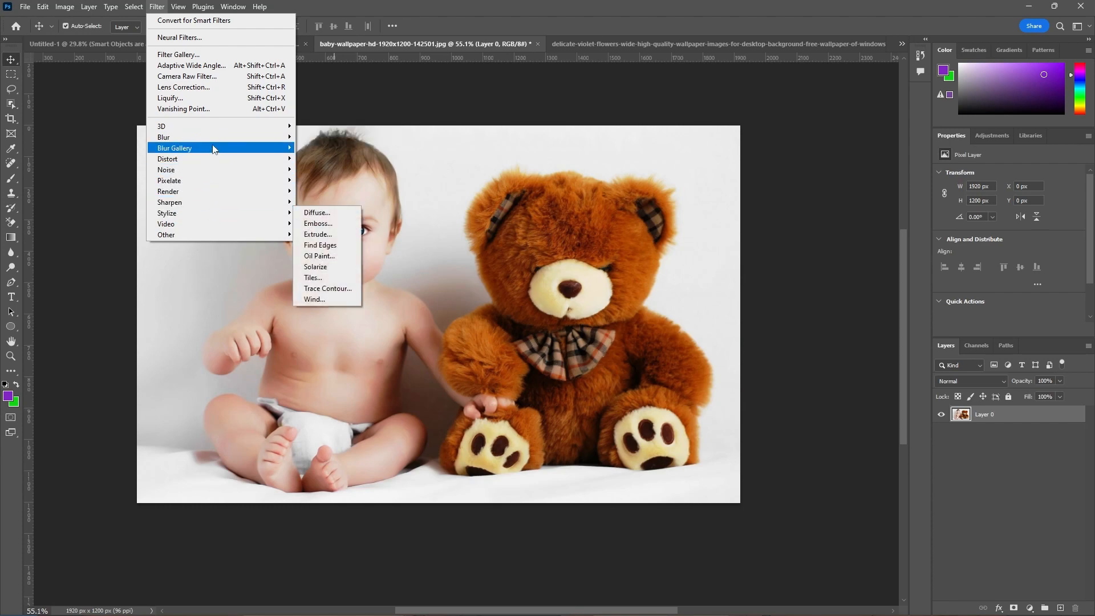
pyautogui.moveTo(215, 139)
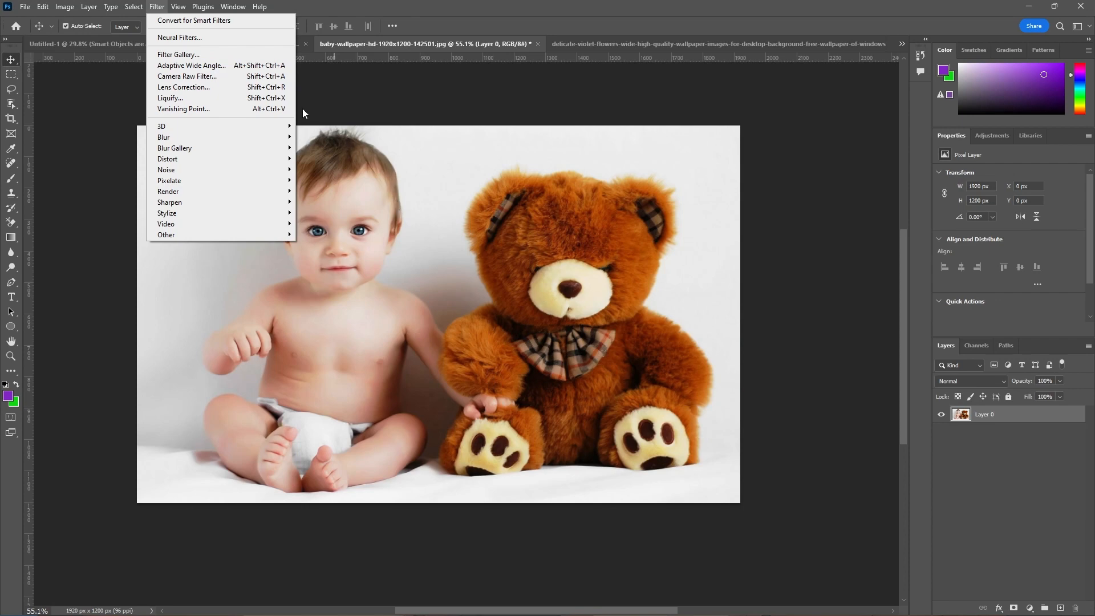
pyautogui.click(194, 55)
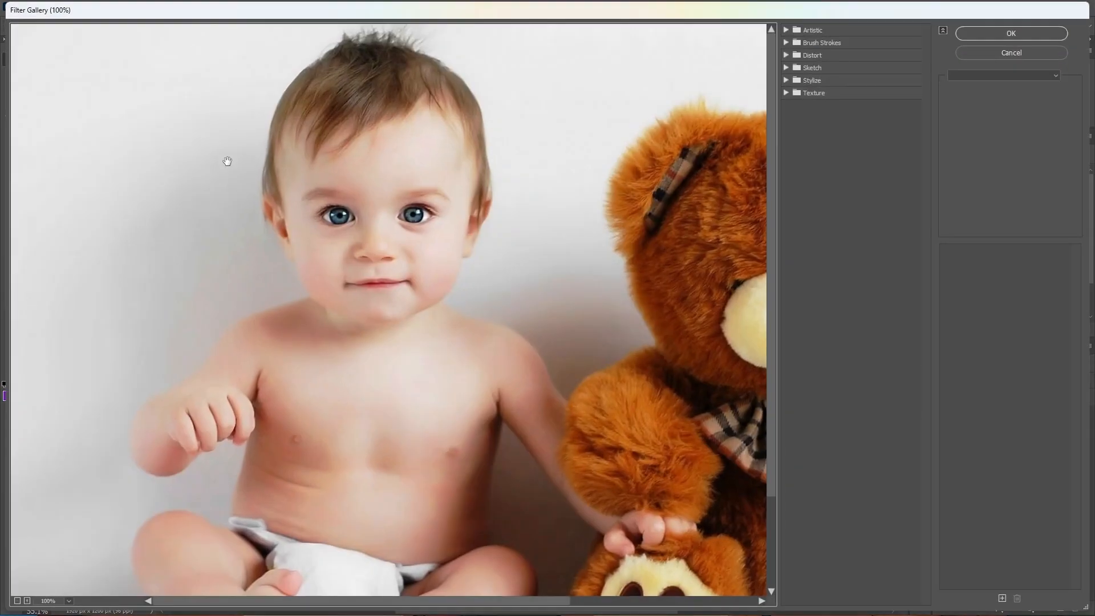
pyautogui.scroll(-1, 227, 161)
pyautogui.moveTo(425, 220); pyautogui.dragTo(254, 214)
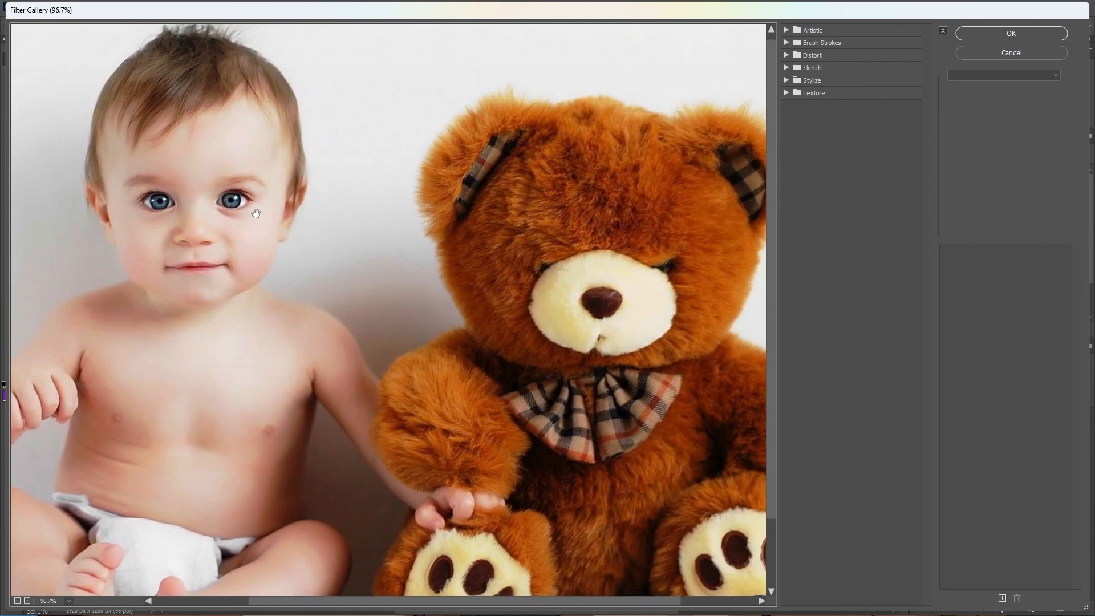
# Preview the Artistic filters Film Grain, Paint Daubs, Rough Pastels, Underpainting, Watercolor, Plastic Wrap, Neon Glow and Dry Brush on the photo
pyautogui.click(786, 29)
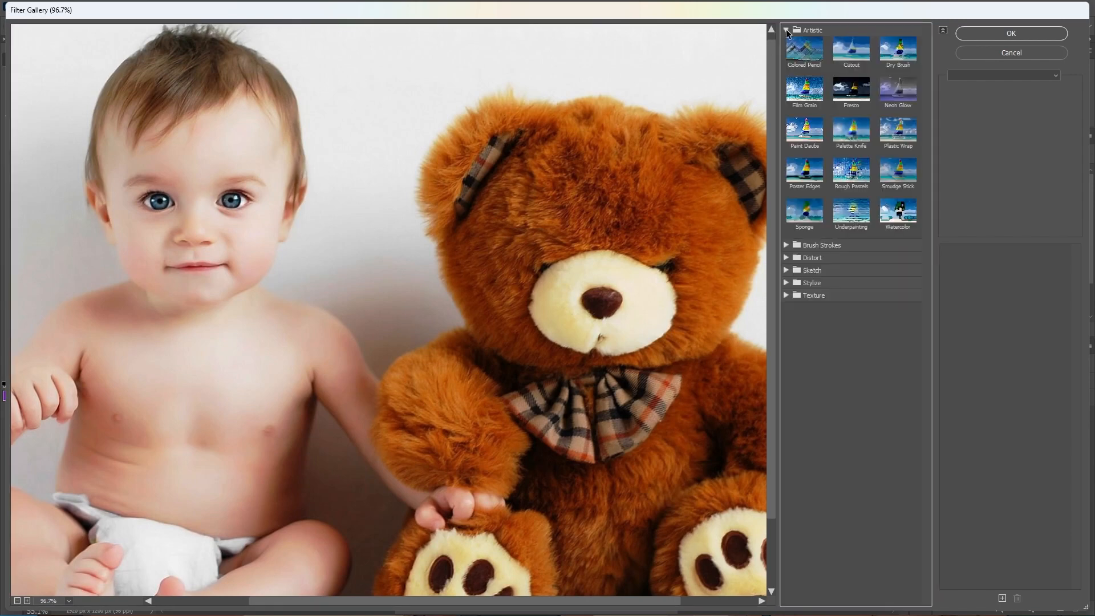
pyautogui.click(804, 97)
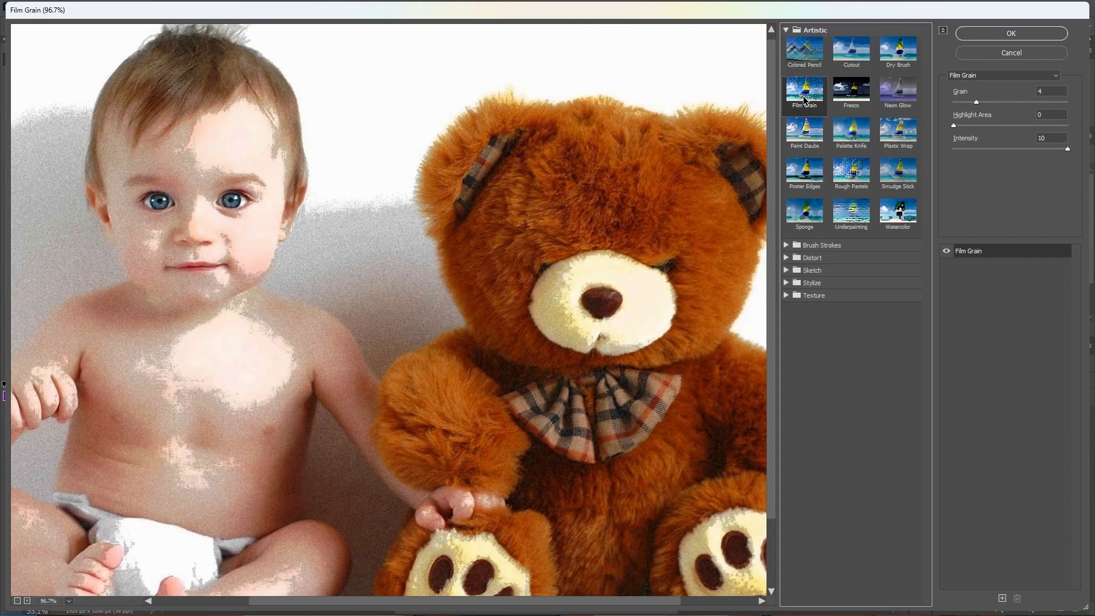
pyautogui.click(806, 135)
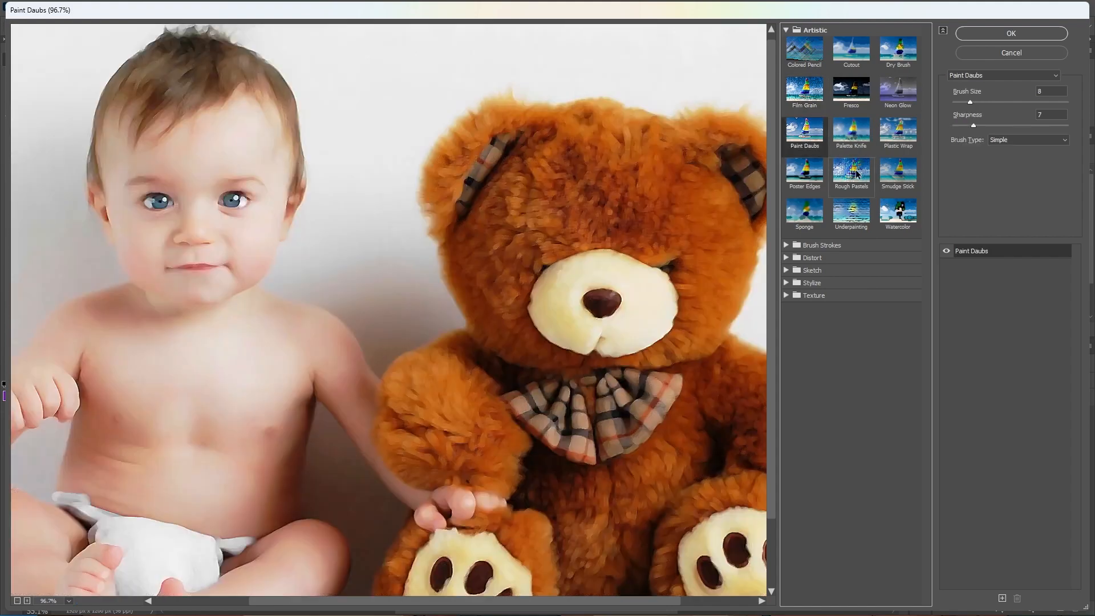
pyautogui.click(856, 174)
pyautogui.click(858, 217)
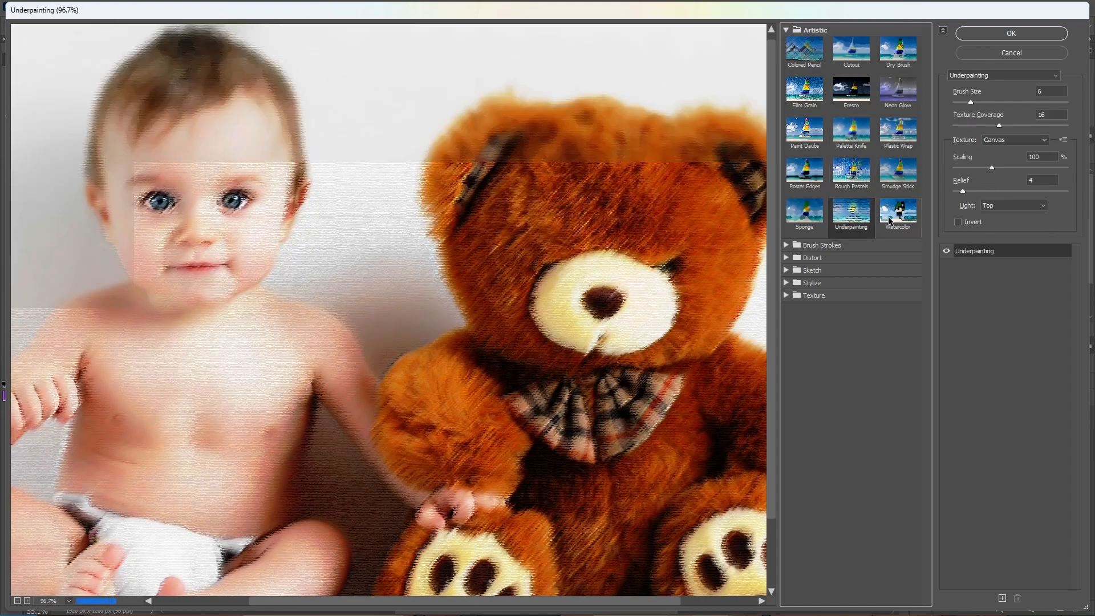
pyautogui.click(890, 220)
pyautogui.click(898, 130)
pyautogui.click(898, 94)
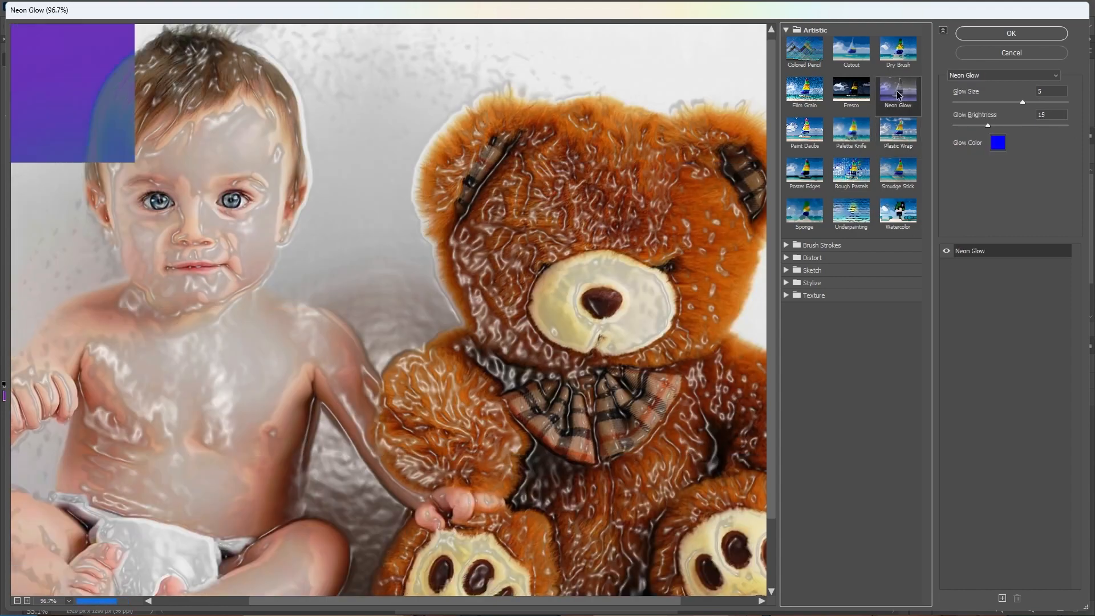
pyautogui.click(899, 51)
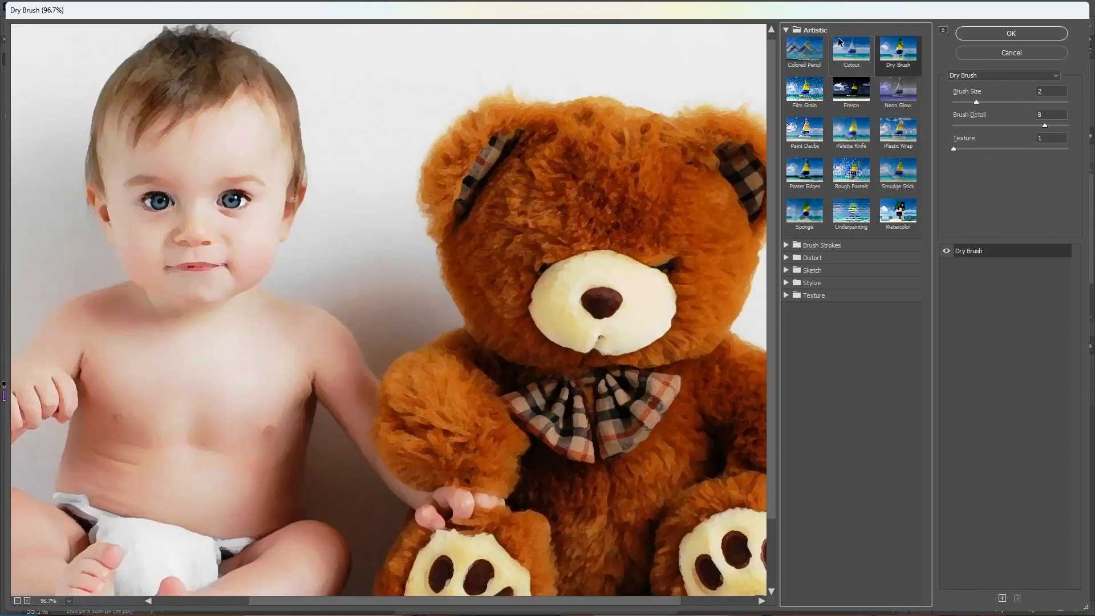
pyautogui.click(787, 32)
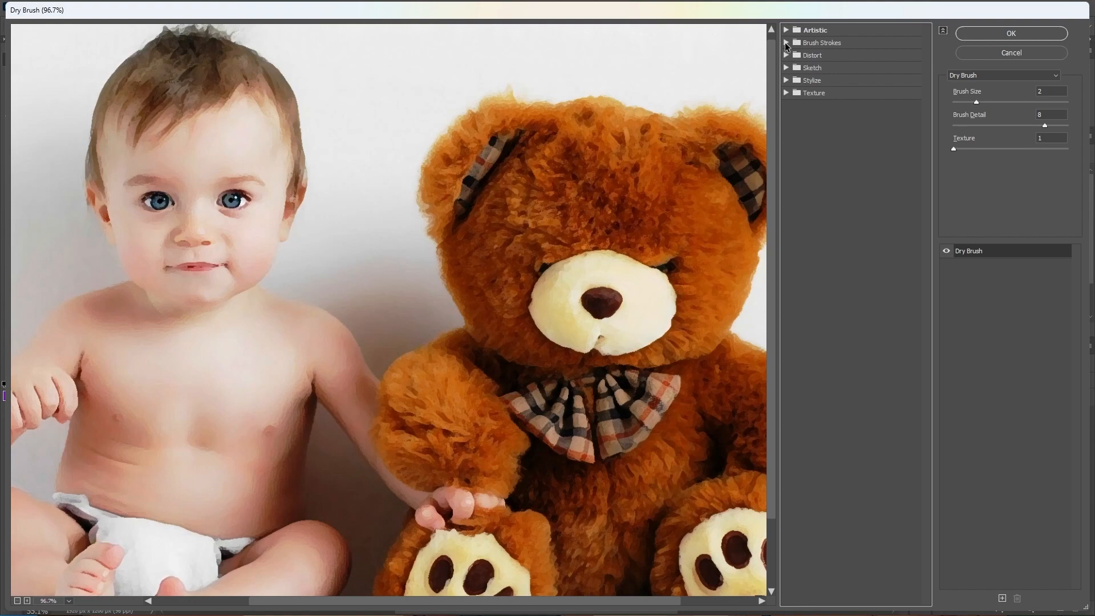
# Apply the Crosshatch brush-stroke filter to the photo with Stroke Length 15, Sharpness 11 and Strength 2
pyautogui.click(786, 42)
pyautogui.click(850, 101)
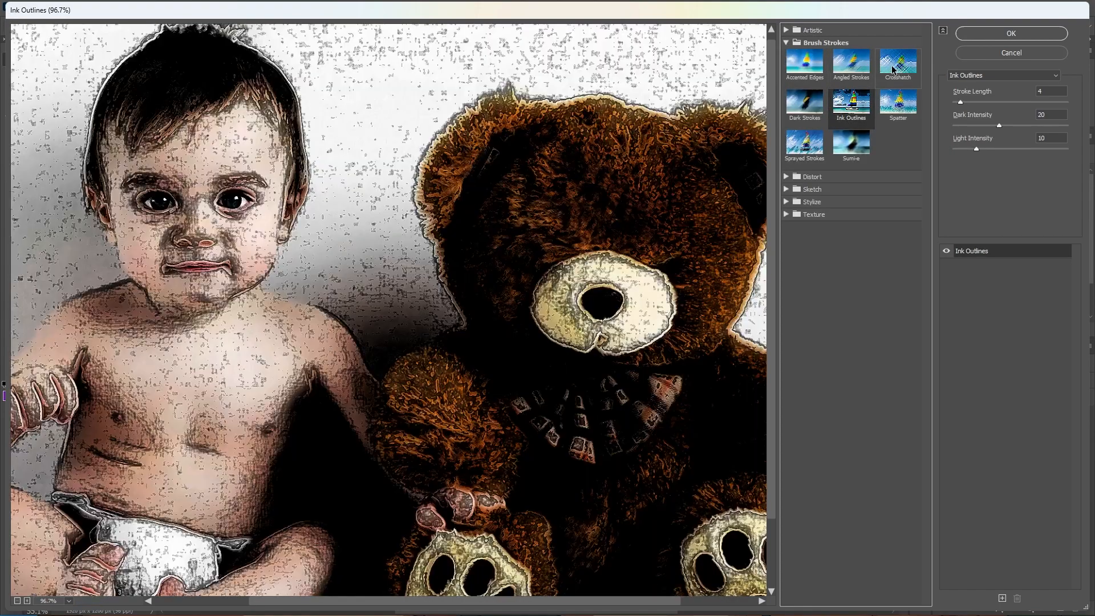
pyautogui.click(894, 67)
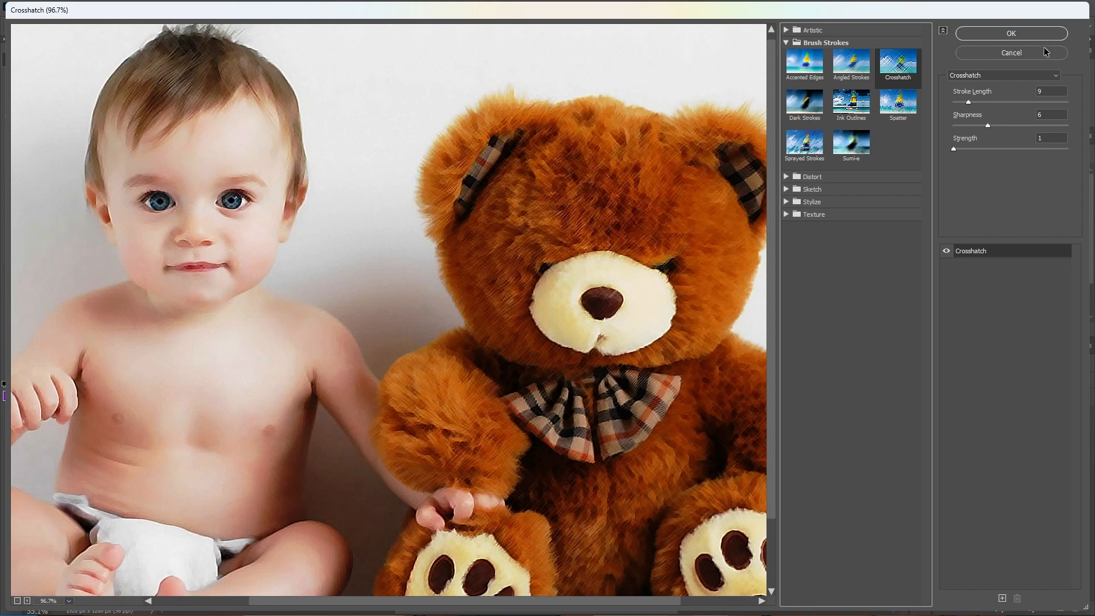
pyautogui.moveTo(968, 102)
pyautogui.mouseDown()
pyautogui.moveTo(994, 102)
pyautogui.moveTo(983, 104)
pyautogui.moveTo(988, 126)
pyautogui.moveTo(1015, 123)
pyautogui.mouseUp()
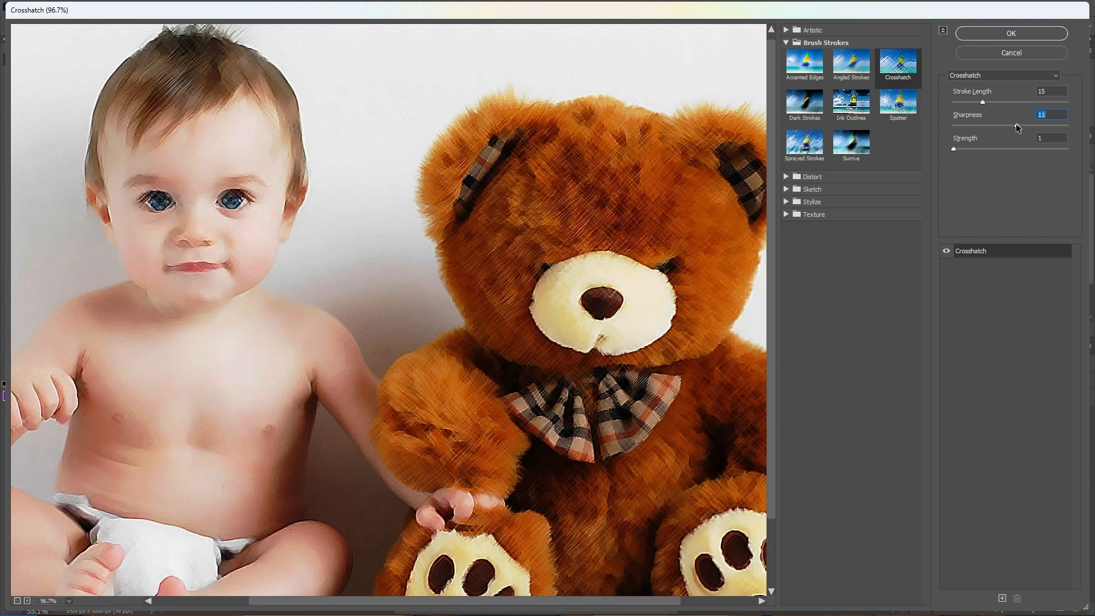
pyautogui.moveTo(954, 149); pyautogui.dragTo(998, 151)
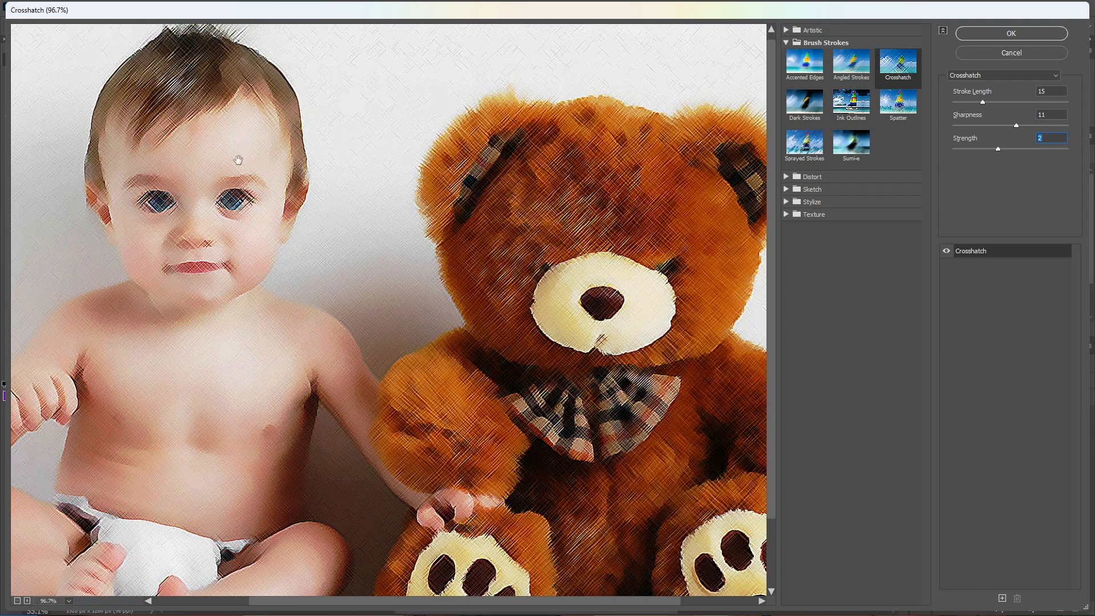
pyautogui.click(1011, 34)
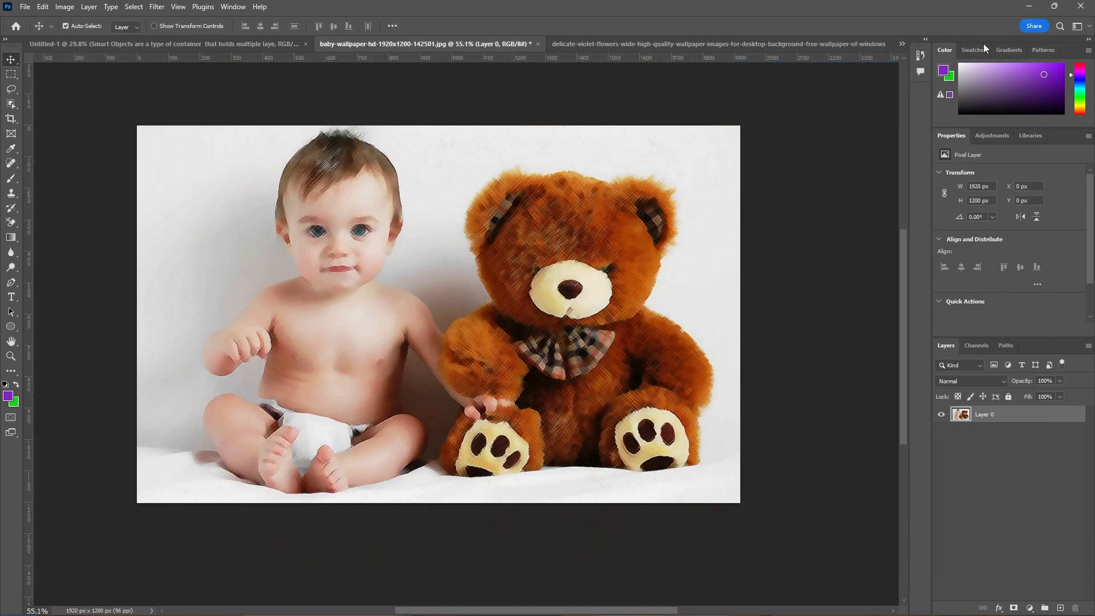
# Examine the crosshatched photo up close and toggle the visibility of its layer off and back on
pyautogui.scroll(3, 331, 132)
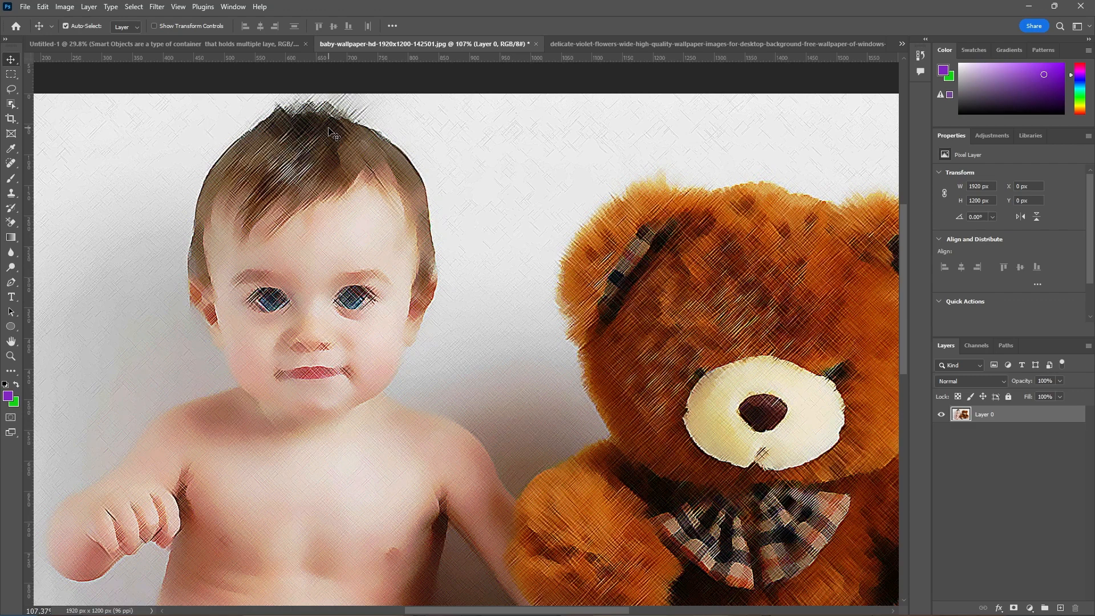
pyautogui.scroll(-1, 342, 149)
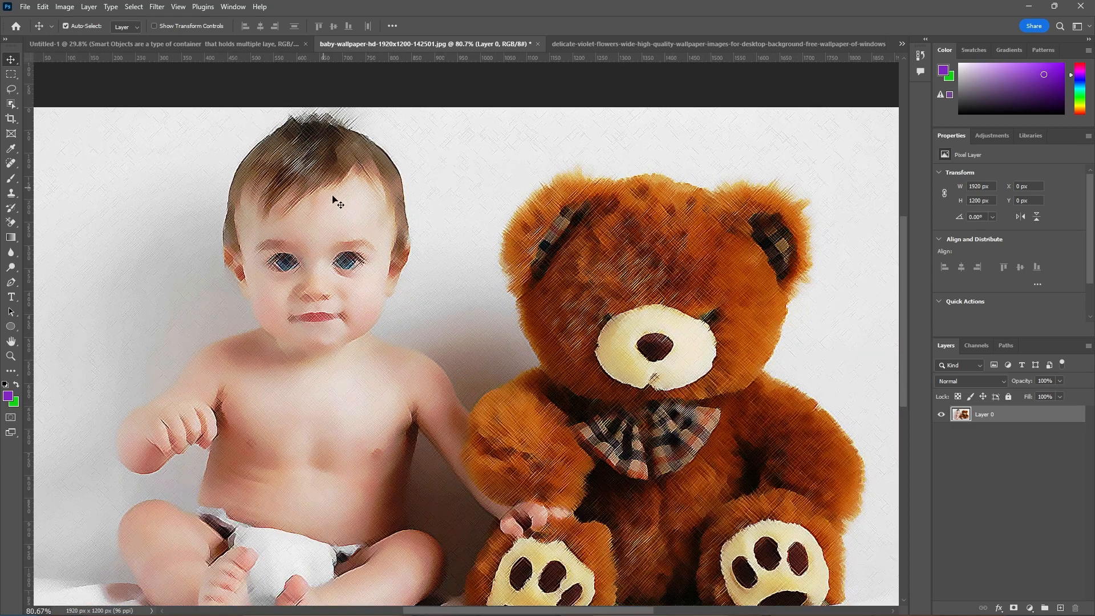
pyautogui.scroll(1, 359, 190)
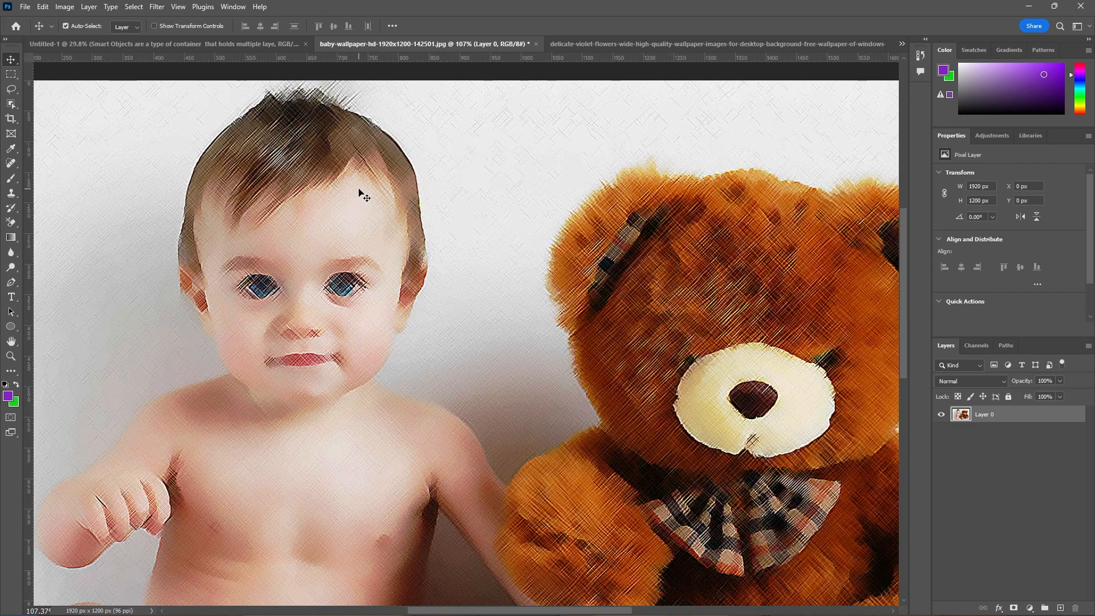
pyautogui.click(941, 415)
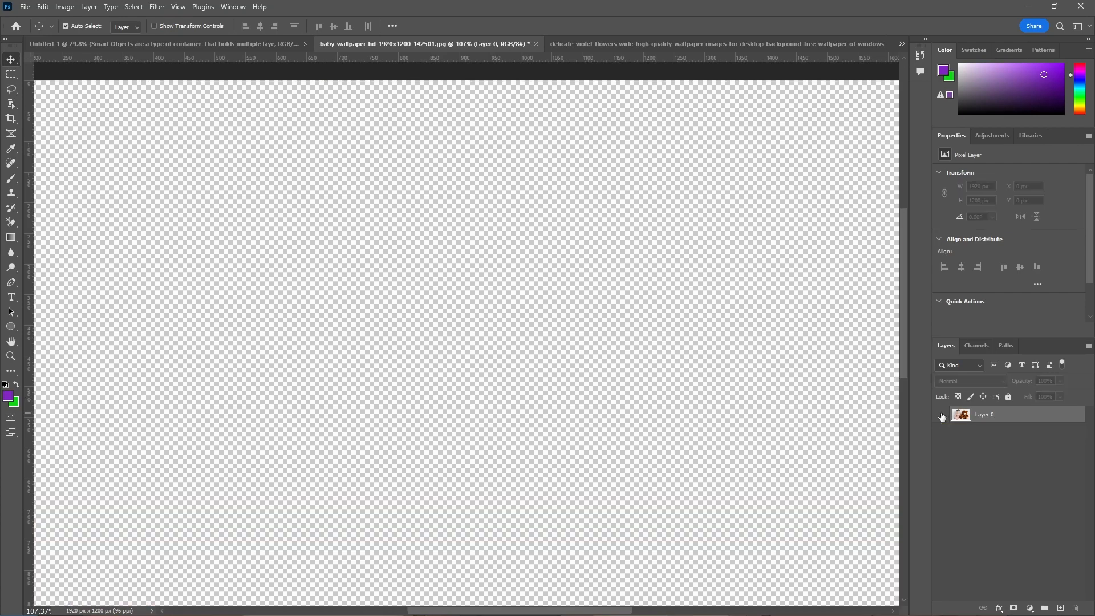
pyautogui.click(941, 416)
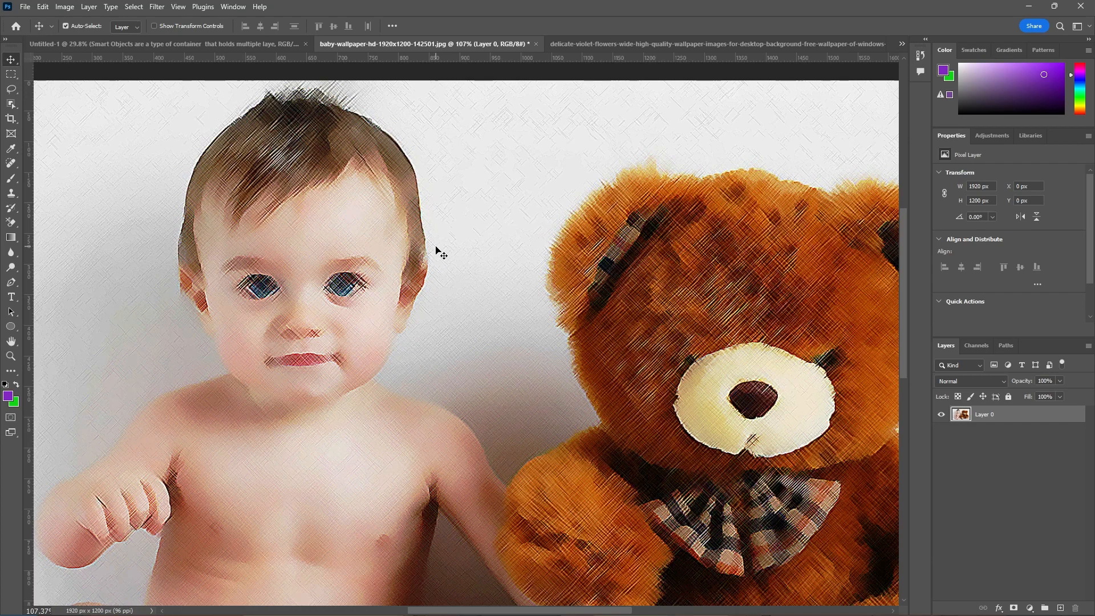
# Apply the Ocean Ripple distort filter from the Filter Gallery to the photo with Ripple Magnitude 10
pyautogui.click(160, 8)
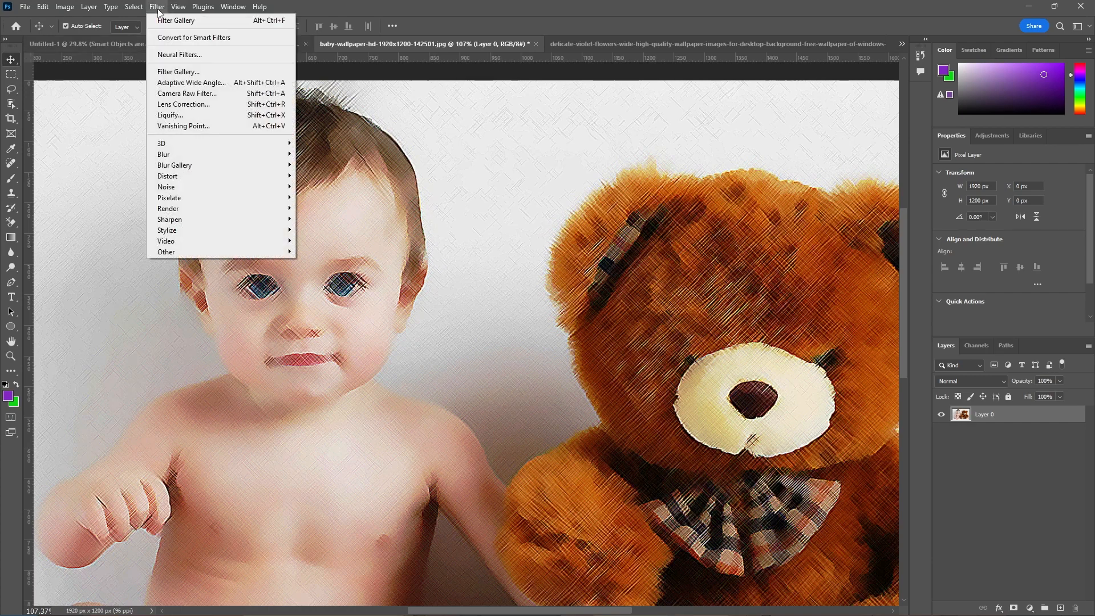
pyautogui.click(194, 72)
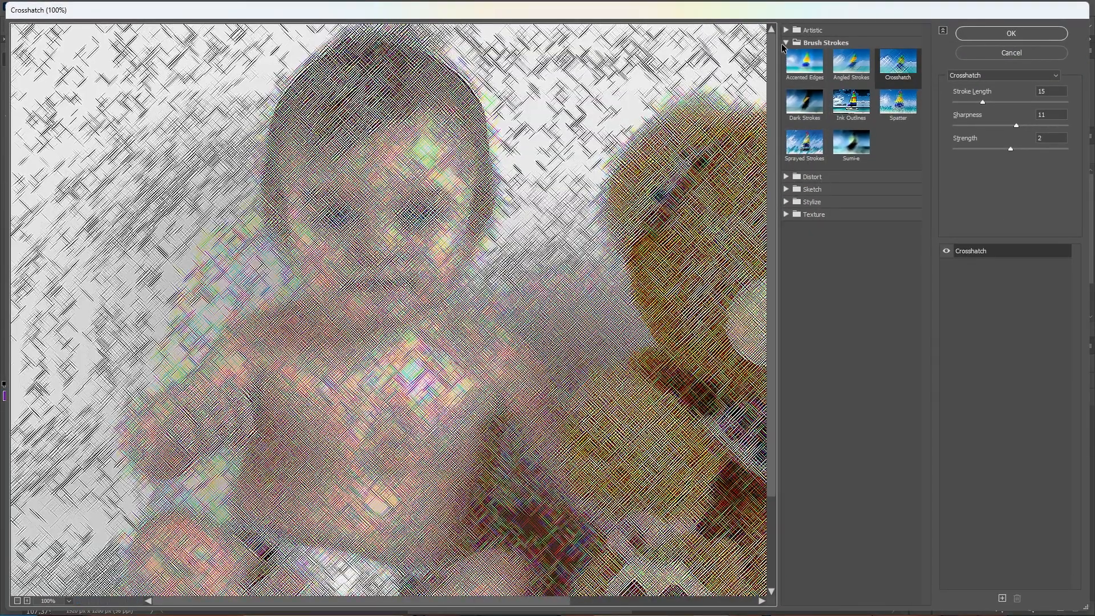
pyautogui.click(786, 43)
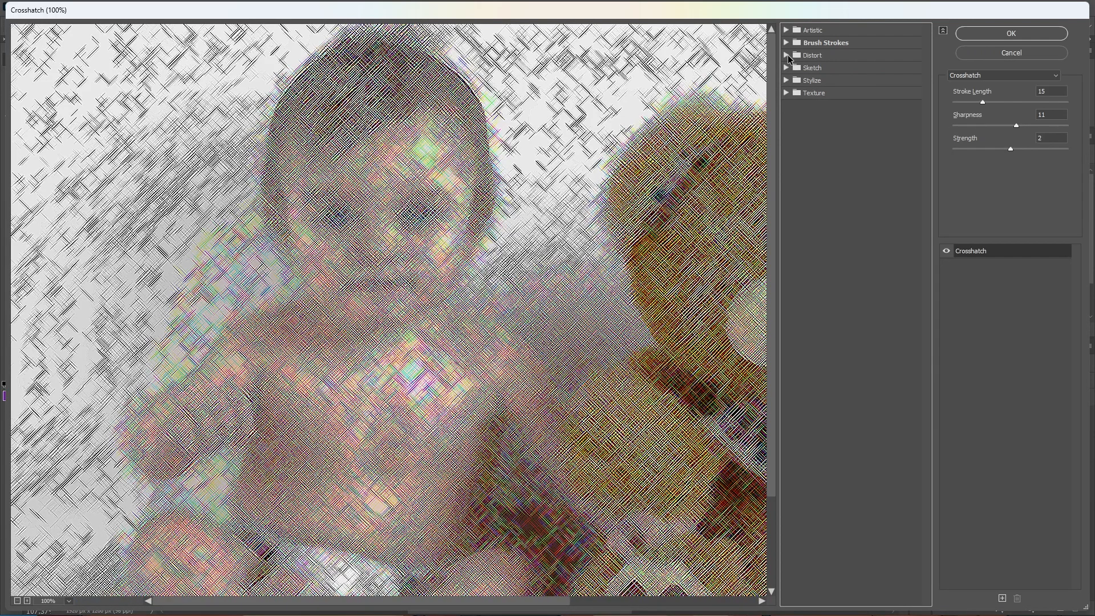
pyautogui.click(787, 55)
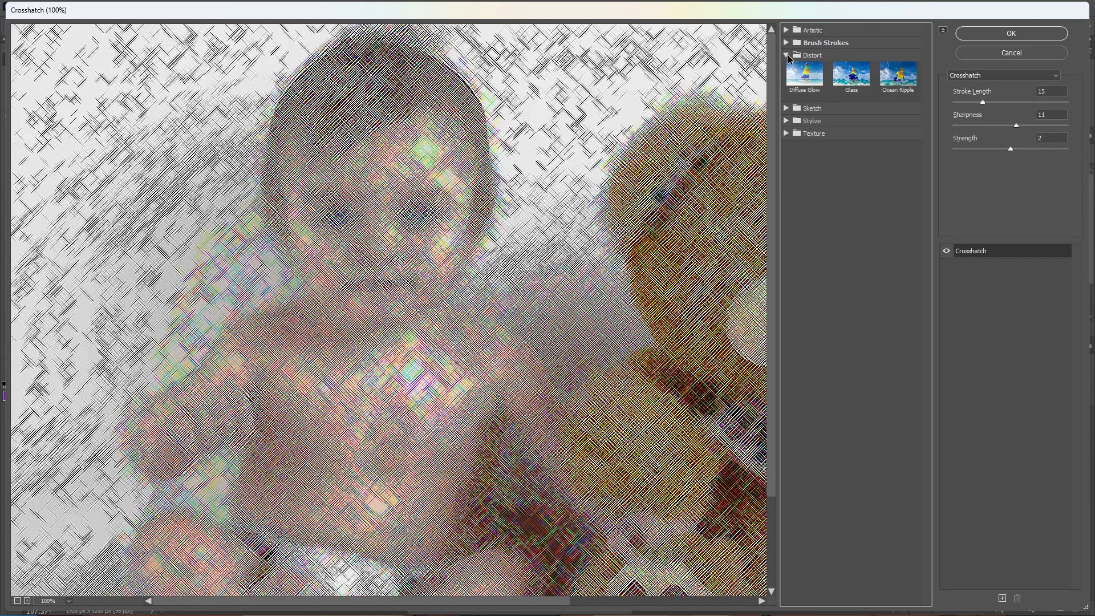
pyautogui.click(893, 87)
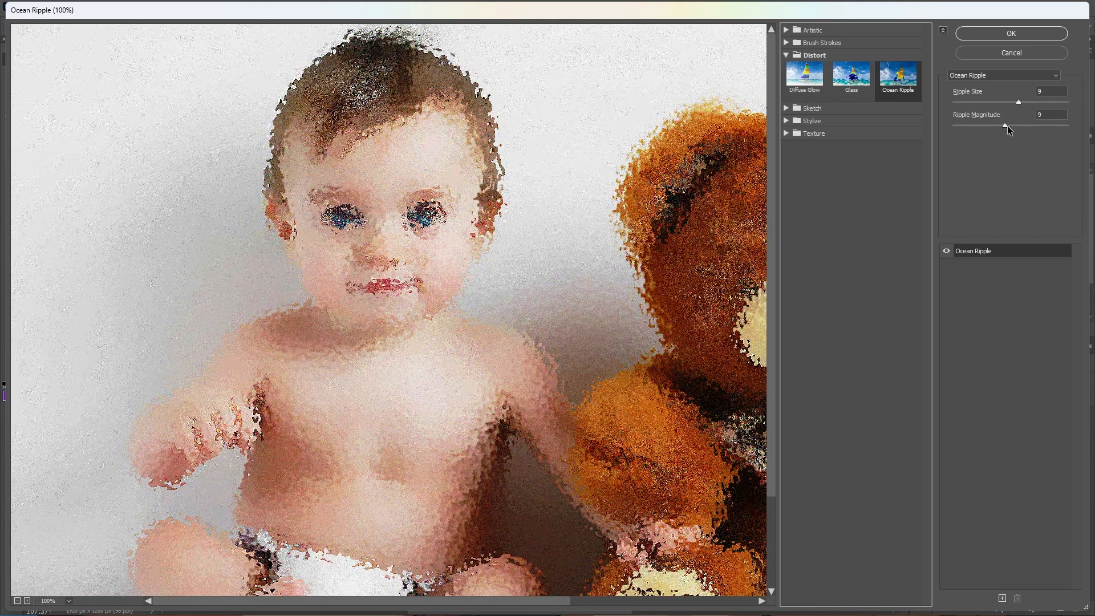
pyautogui.moveTo(1007, 126); pyautogui.dragTo(1013, 126)
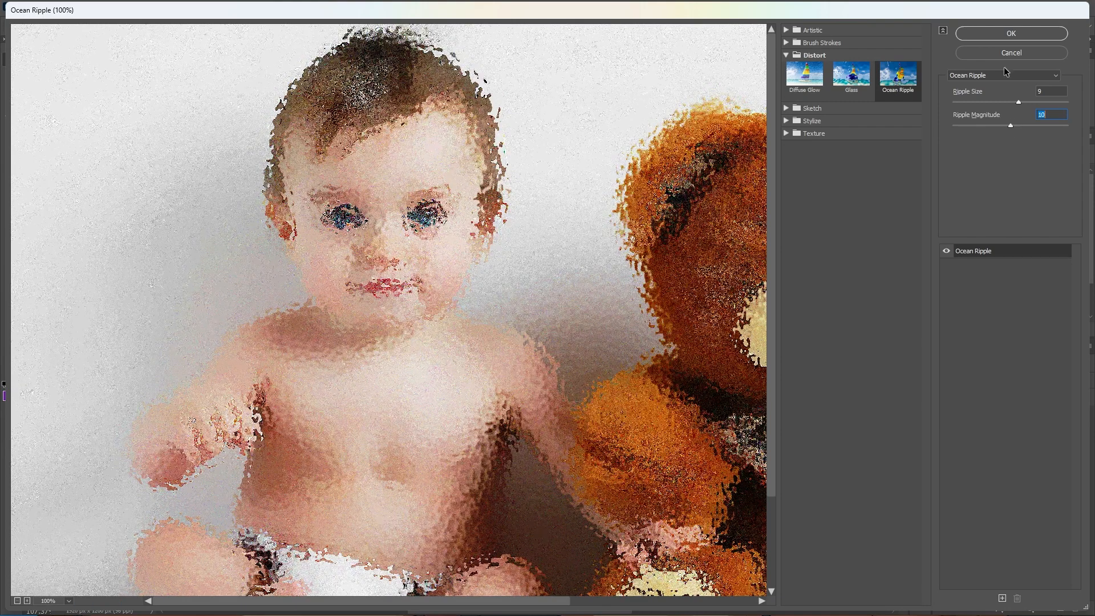
pyautogui.click(1008, 35)
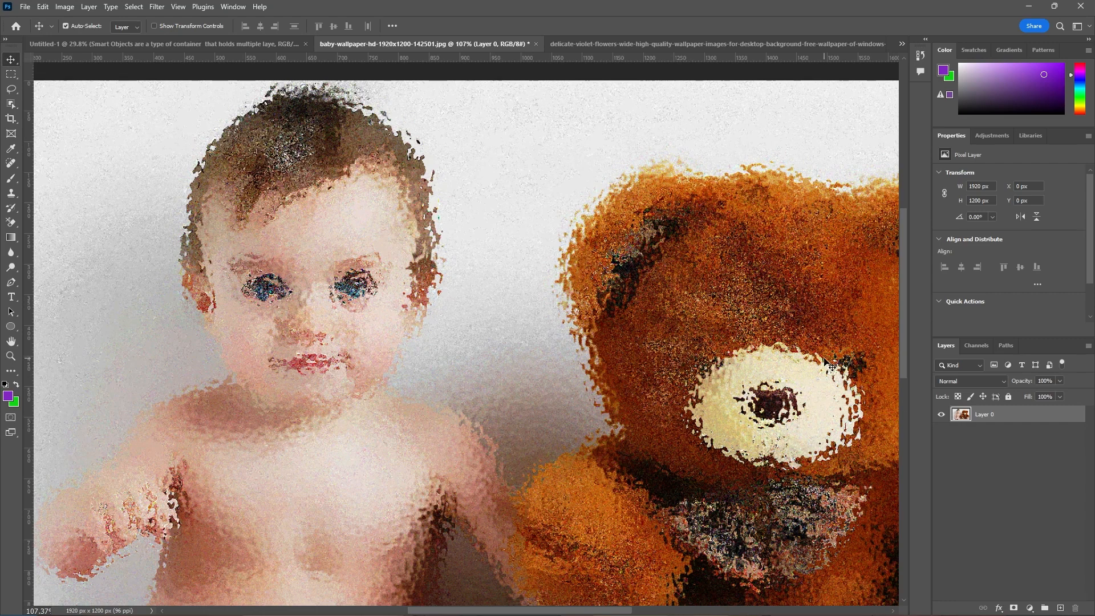
# Undo both the Ocean Ripple and the Crosshatch filters on the photo layer
pyautogui.hotkey('ctrl', 'z')
pyautogui.hotkey('ctrl', 'z')
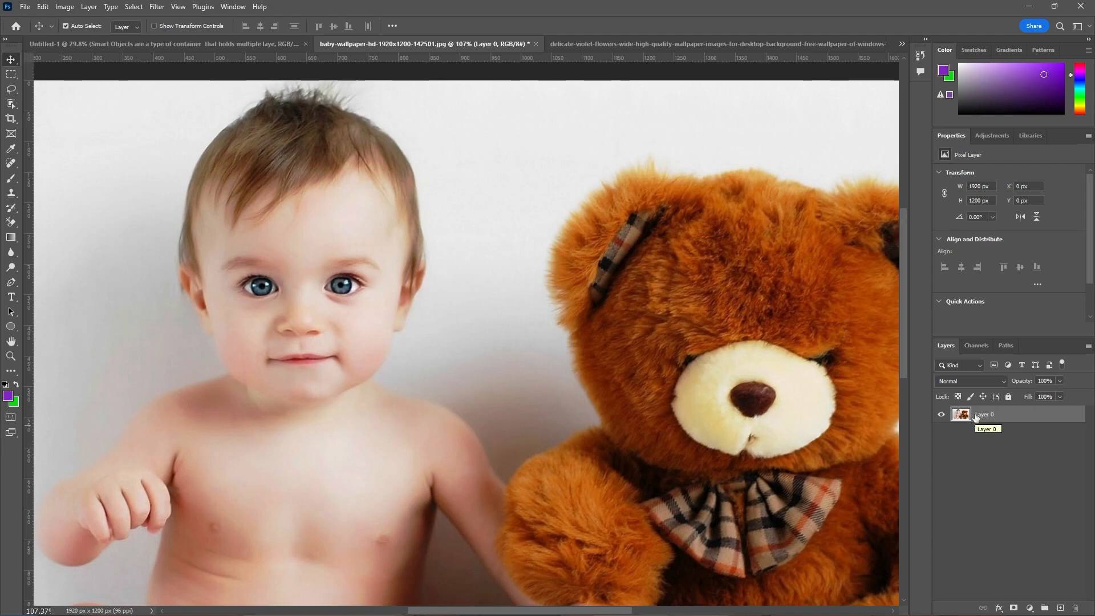
# Convert the photo layer to a Smart Object and undo the conversion
pyautogui.rightClick(1036, 418)
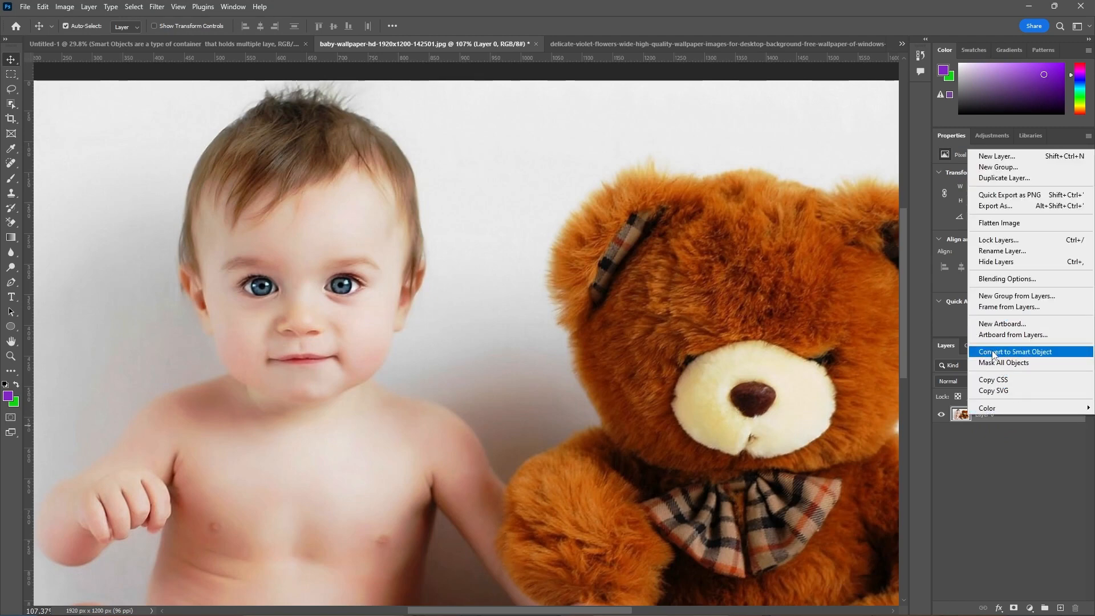
pyautogui.click(1053, 353)
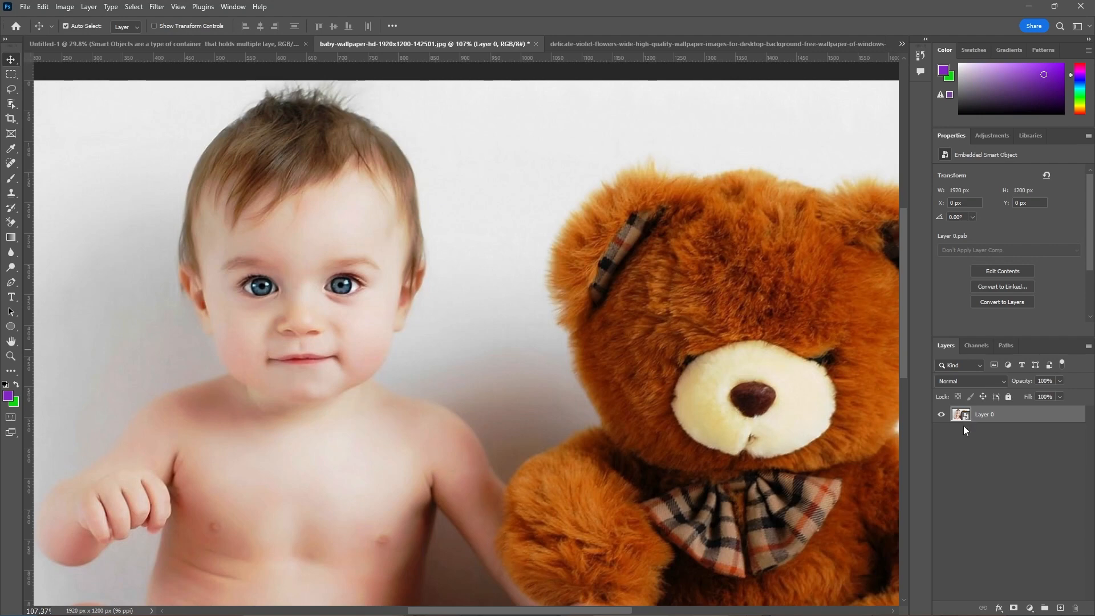
pyautogui.press('ctrl')
pyautogui.hotkey('ctrl', 'z')
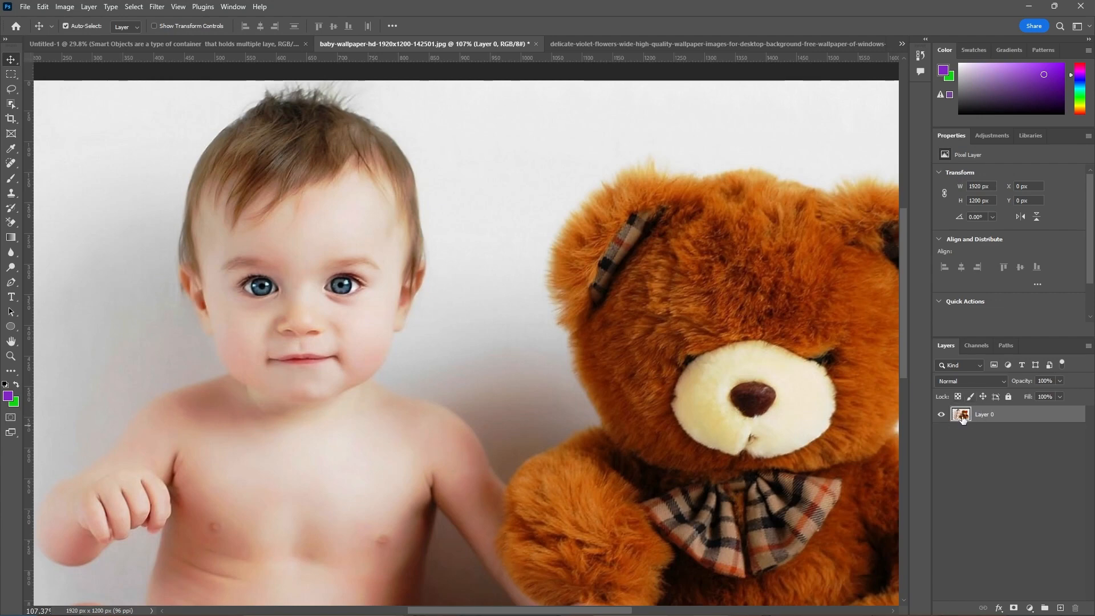
# Convert the photo layer to a Smart Object and apply the Ocean Ripple filter with Ripple Size 9 and Ripple Magnitude 10
pyautogui.rightClick(1059, 419)
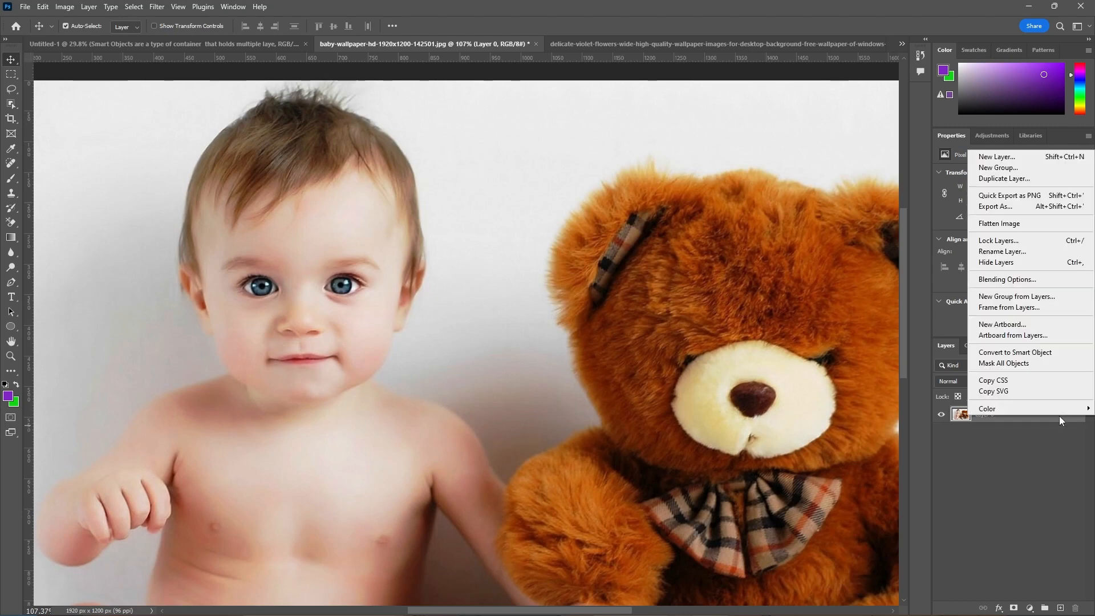
pyautogui.click(1047, 355)
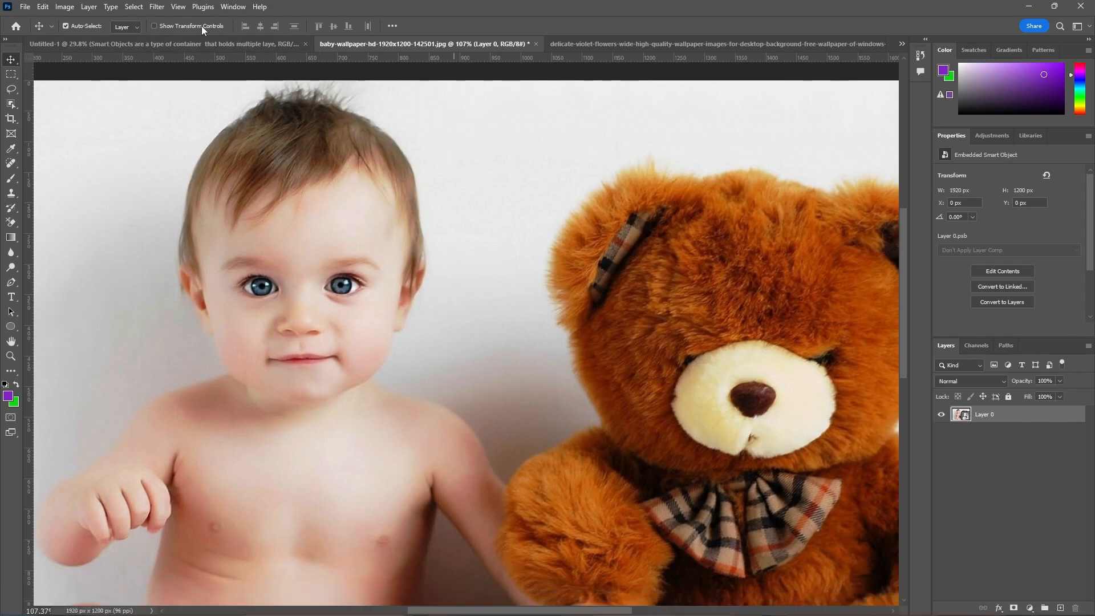
pyautogui.click(157, 9)
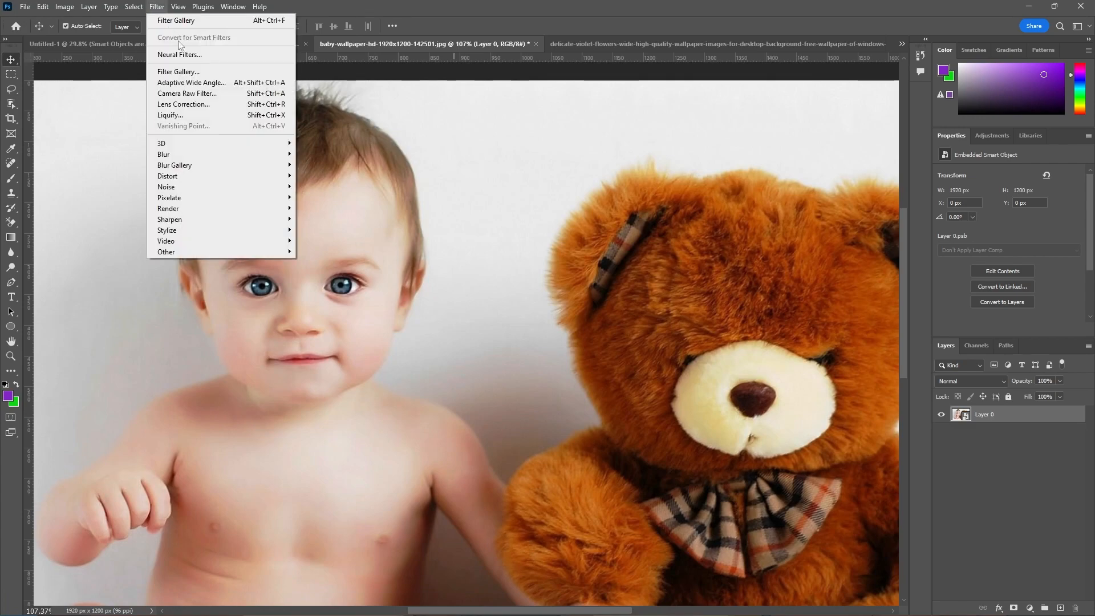
pyautogui.click(214, 73)
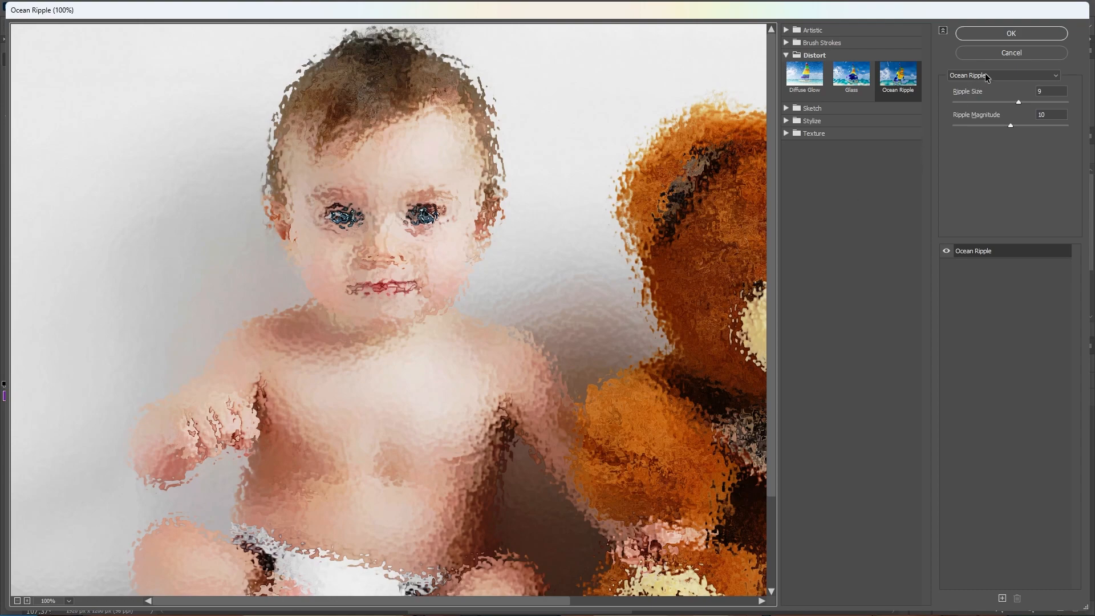
pyautogui.click(1013, 33)
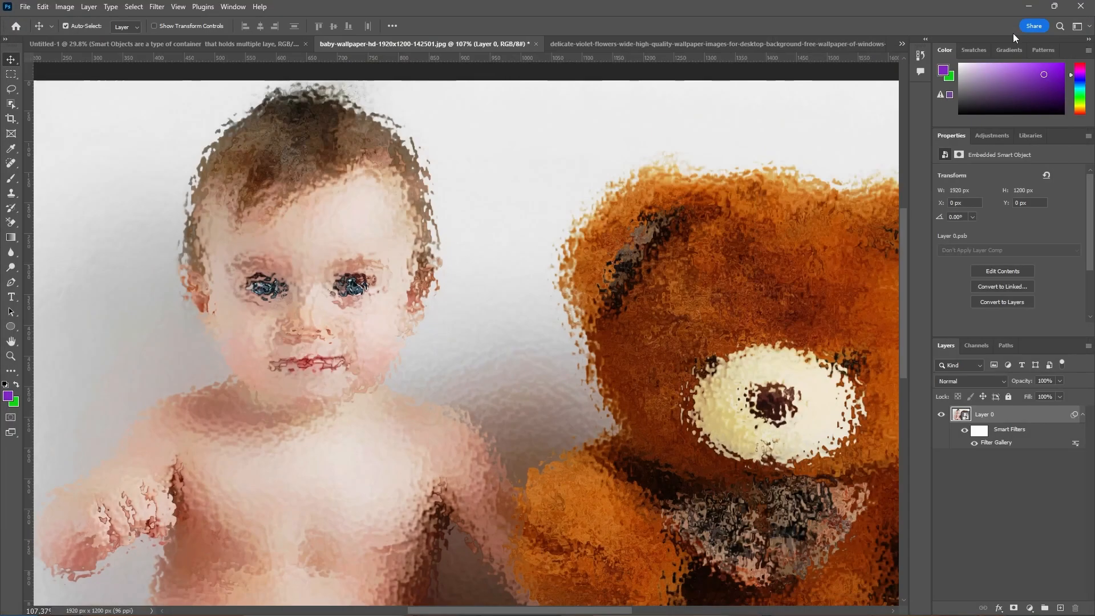
pyautogui.click(961, 485)
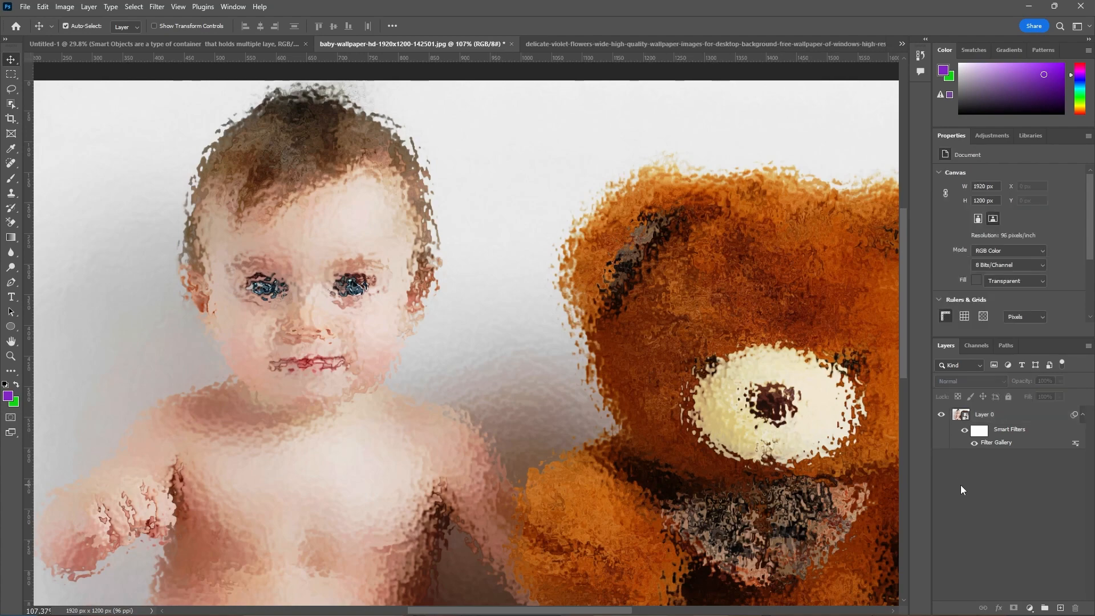
# Open the Filter Gallery for the Smart Object and preview the Graphic Pen, Photocopy and Water Paper sketch filters
pyautogui.click(156, 8)
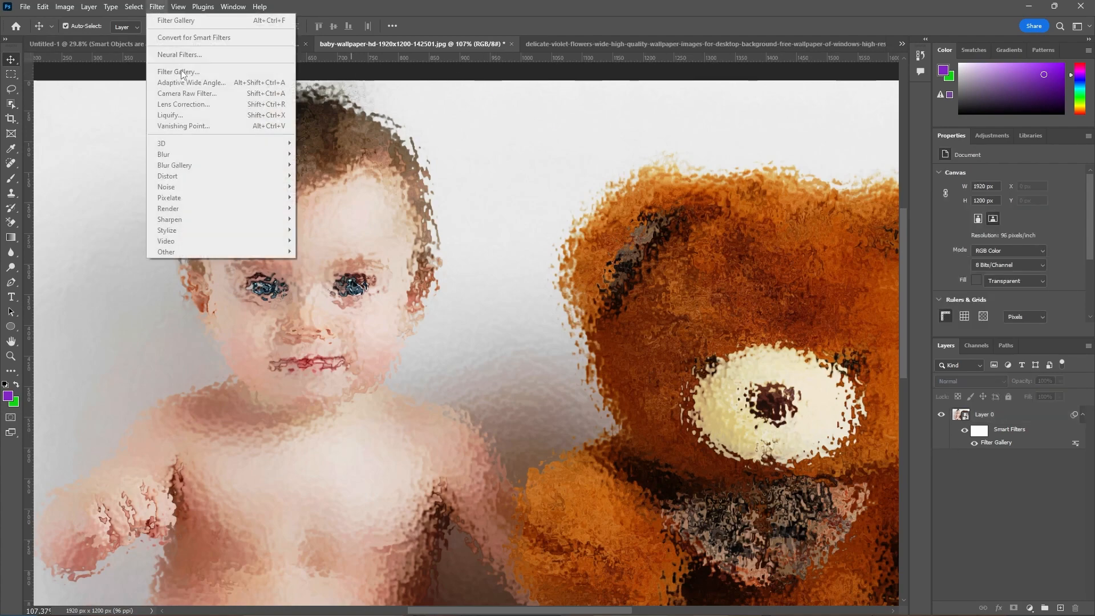
pyautogui.click(1015, 414)
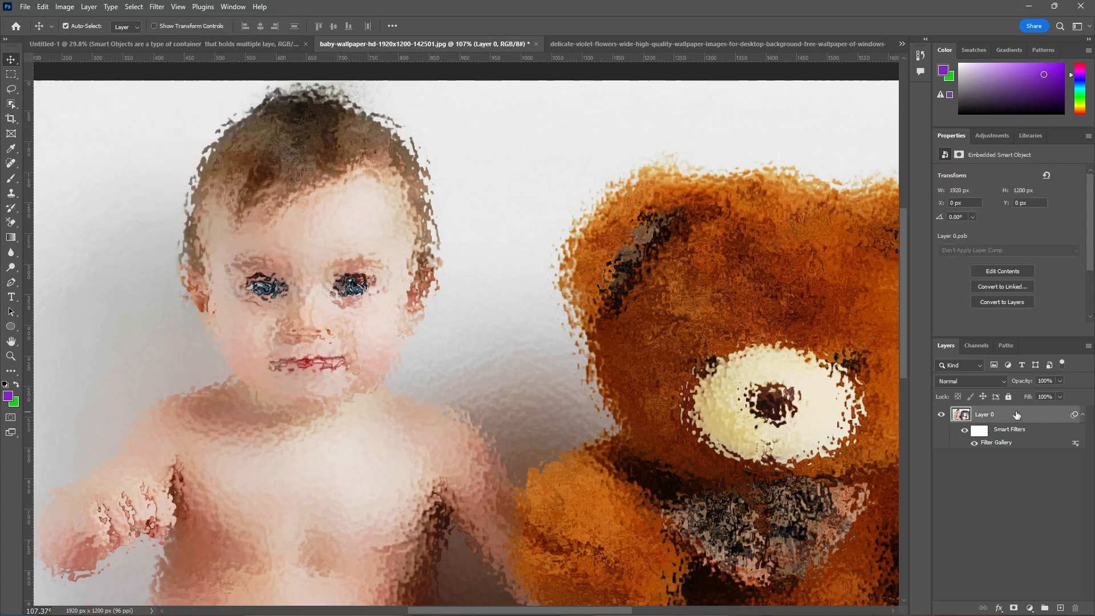
pyautogui.click(162, 7)
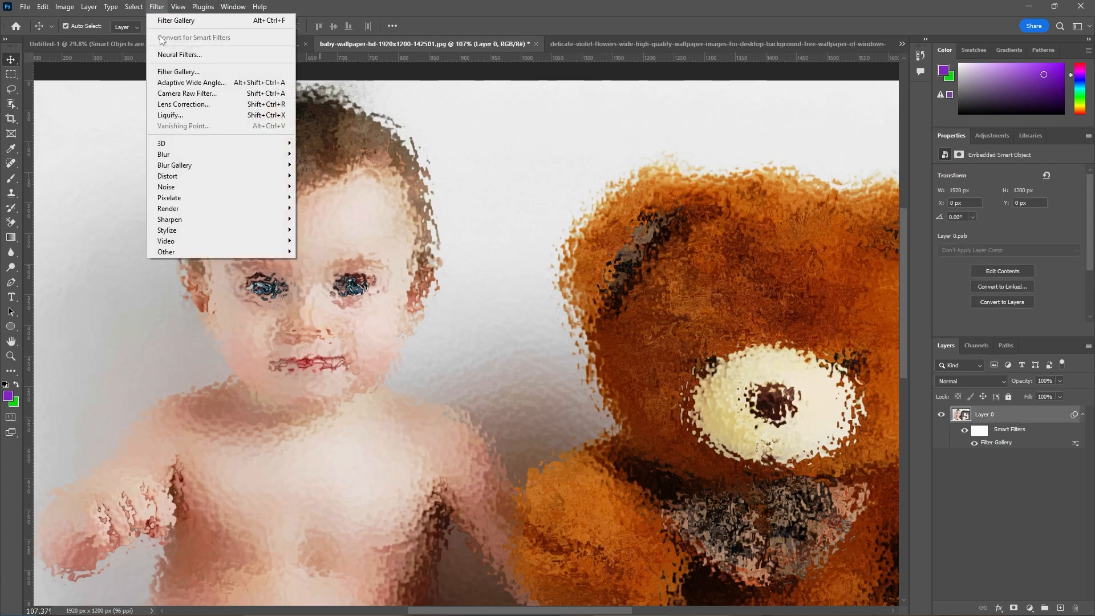
pyautogui.click(166, 73)
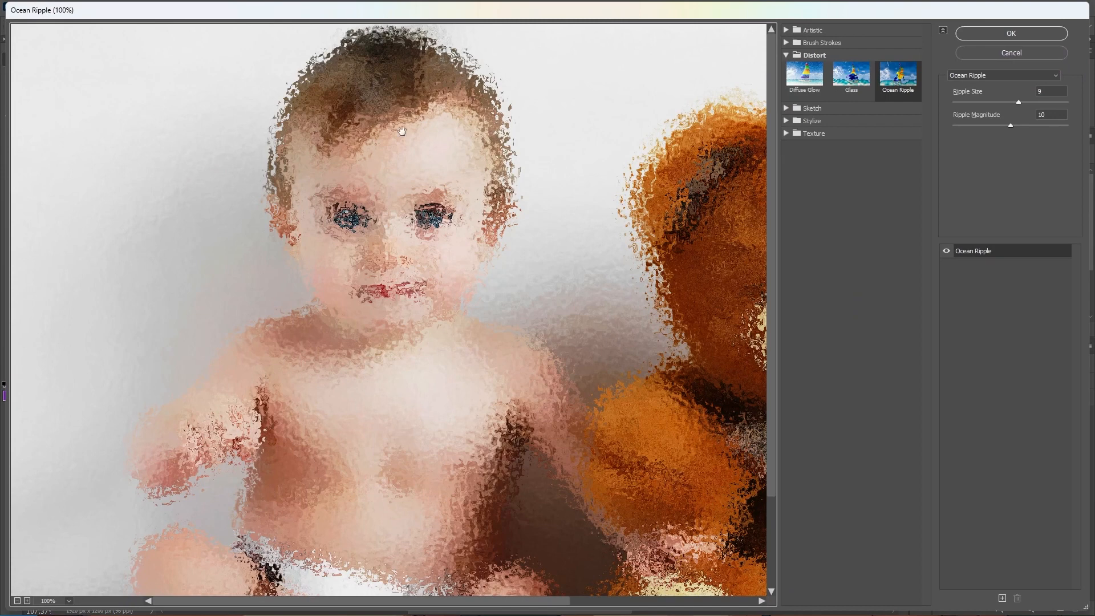
pyautogui.click(786, 109)
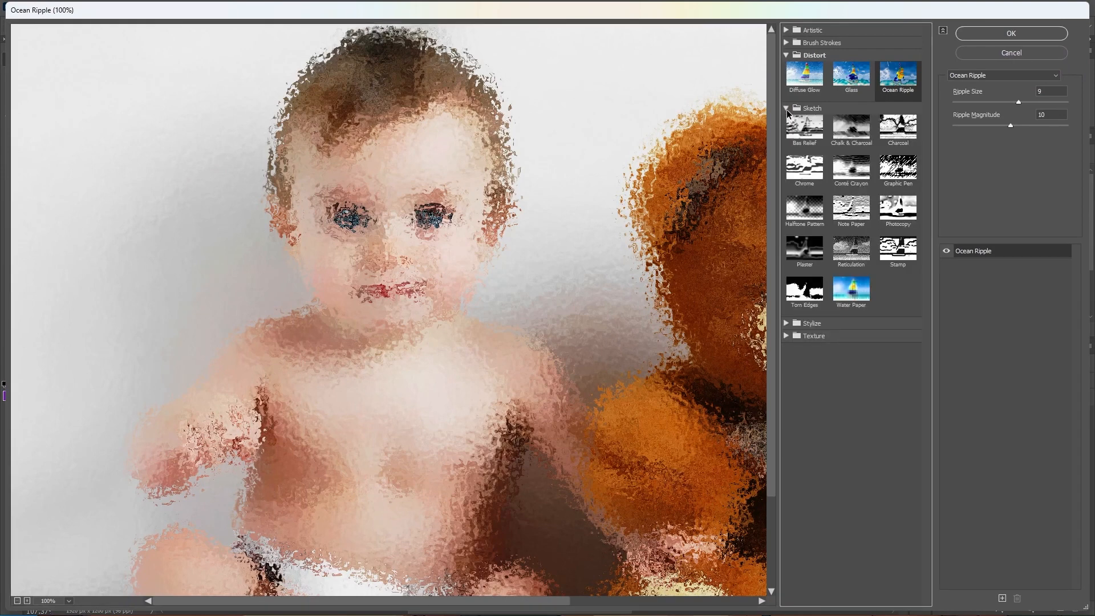
pyautogui.click(785, 54)
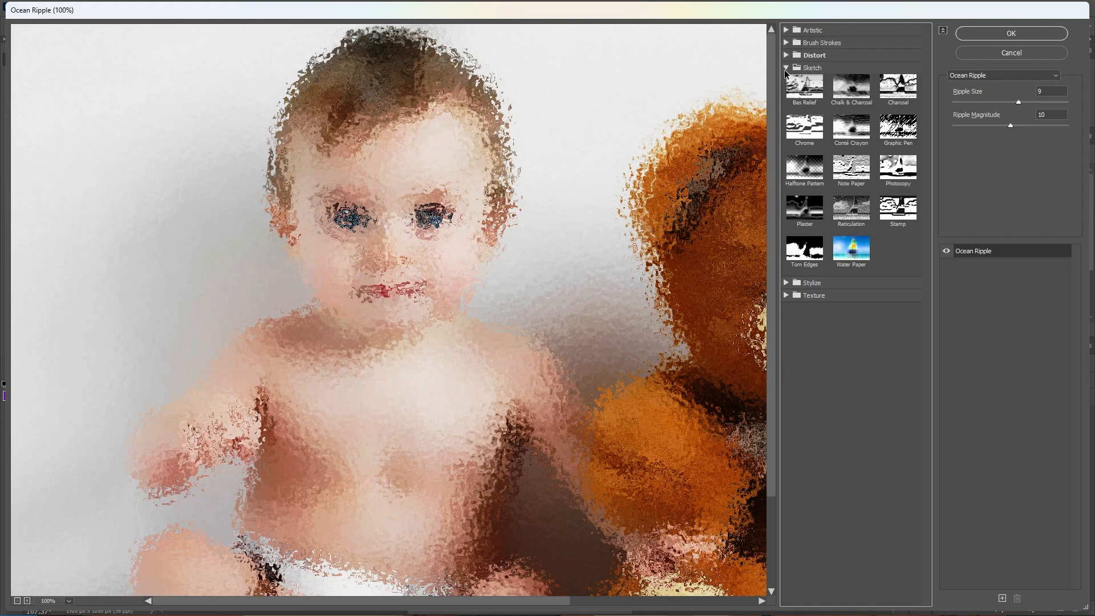
pyautogui.click(898, 127)
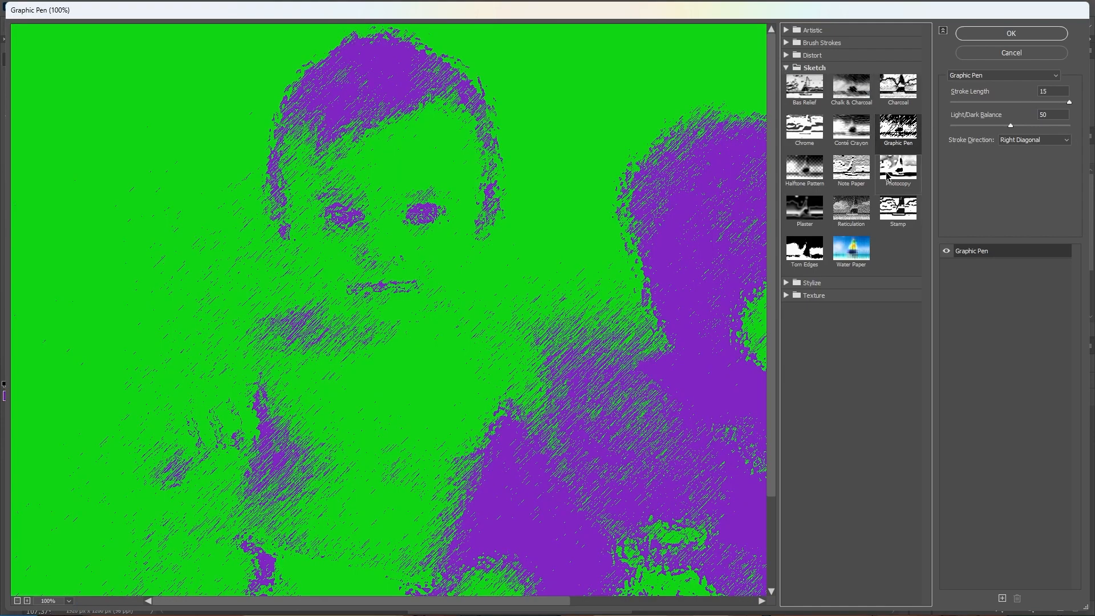
pyautogui.click(887, 177)
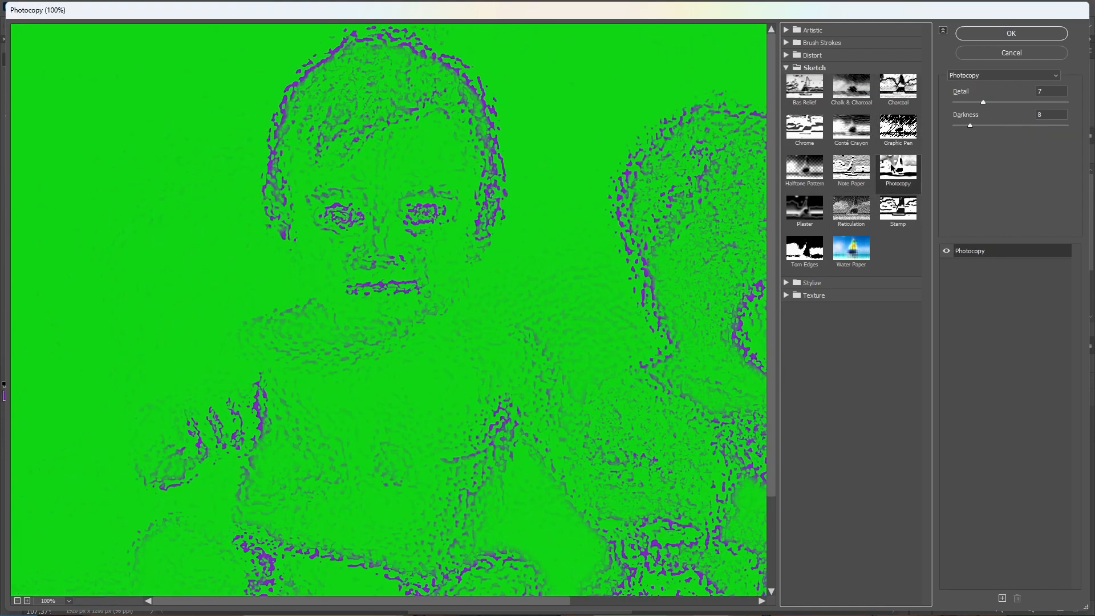
pyautogui.click(904, 131)
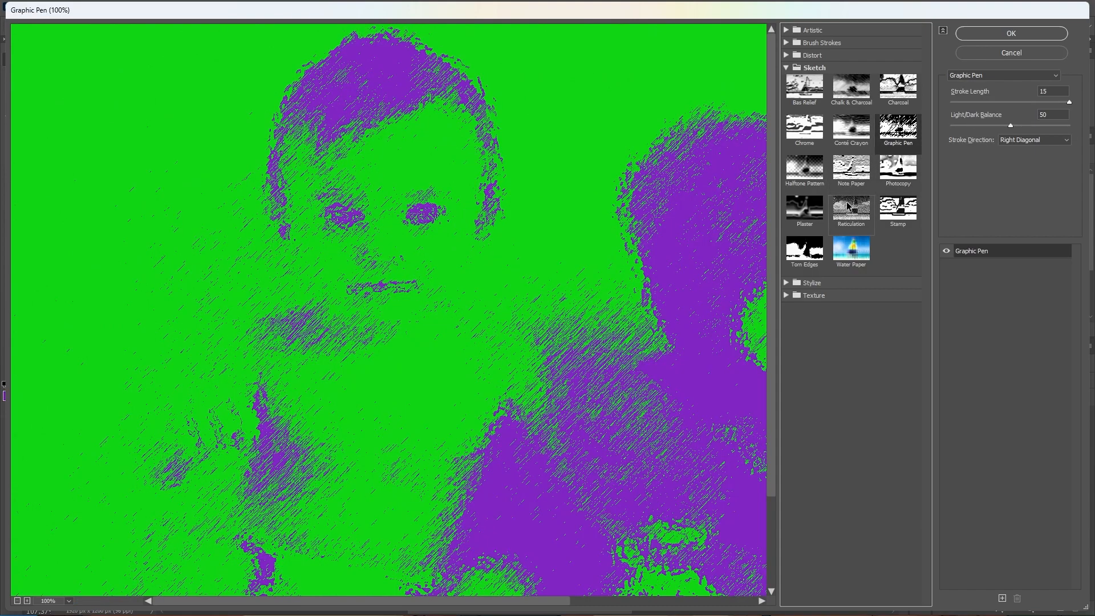
pyautogui.click(849, 206)
pyautogui.click(850, 248)
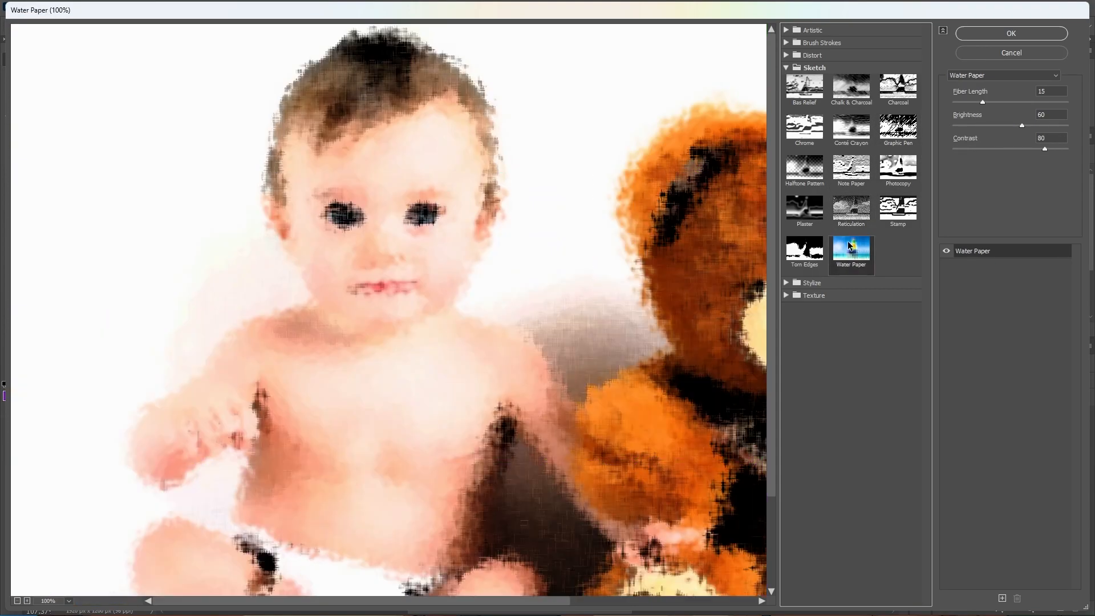
# Apply the Glowing Edges stylize filter to the Smart Object with Edge Width 2, Edge Brightness 6 and Smoothness 5
pyautogui.click(787, 68)
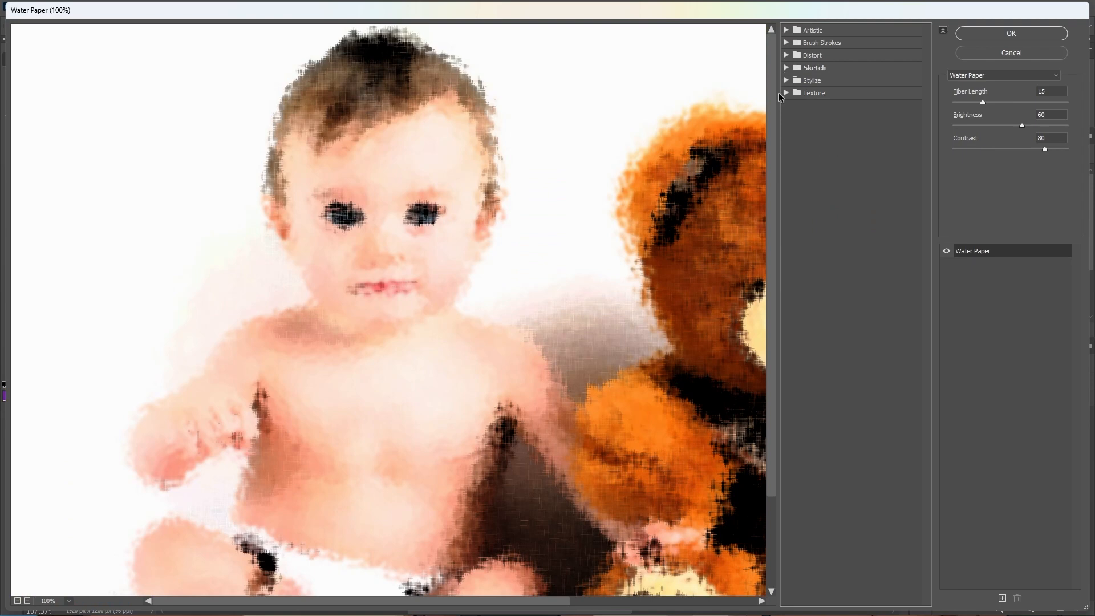
pyautogui.click(786, 80)
pyautogui.click(797, 109)
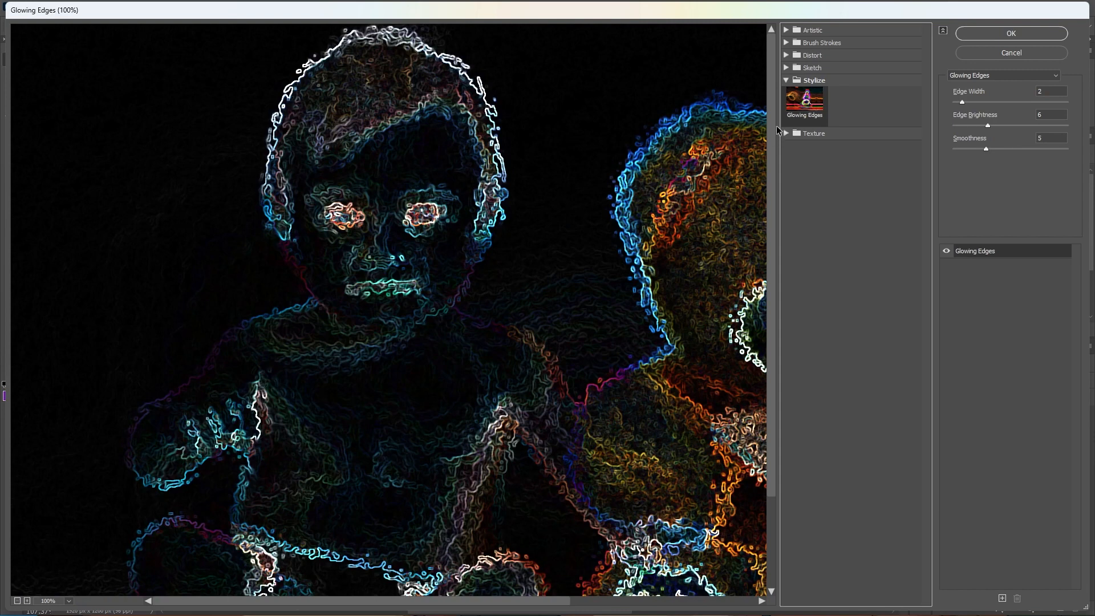
pyautogui.click(994, 33)
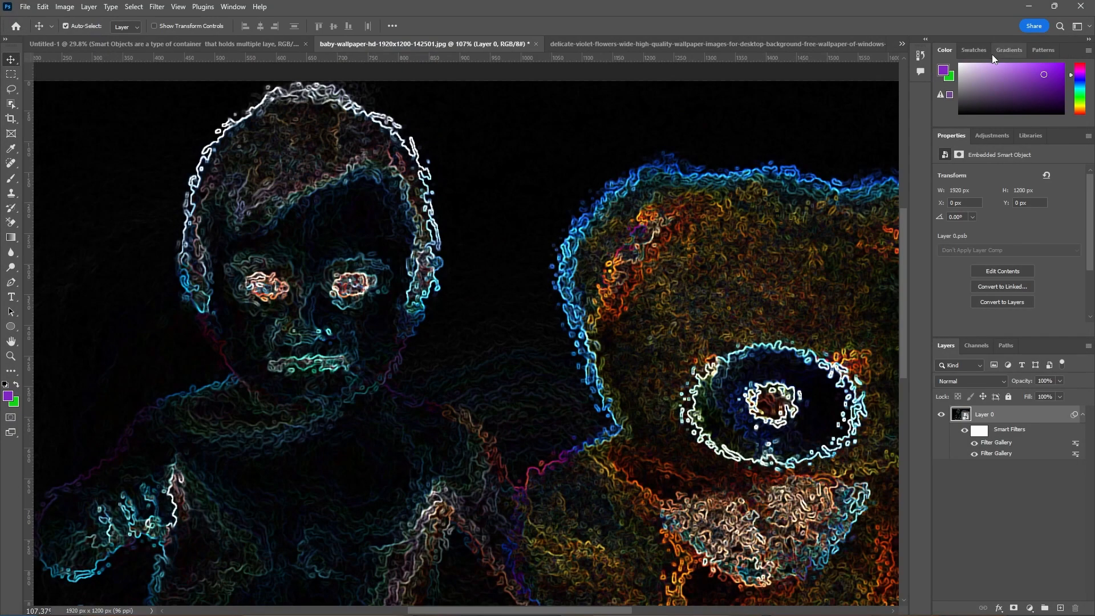
# Reopen the Filter Gallery for the Smart Object and preview the Craquelure, Stained Glass, Mosaic Tiles and Patchwork texture filters
pyautogui.click(156, 8)
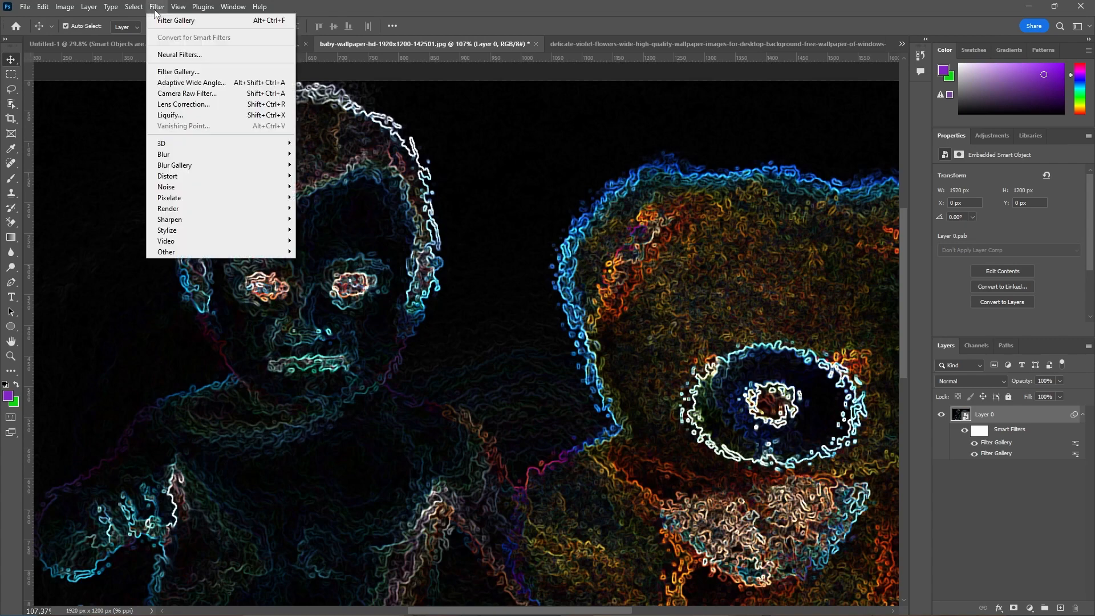
pyautogui.click(188, 73)
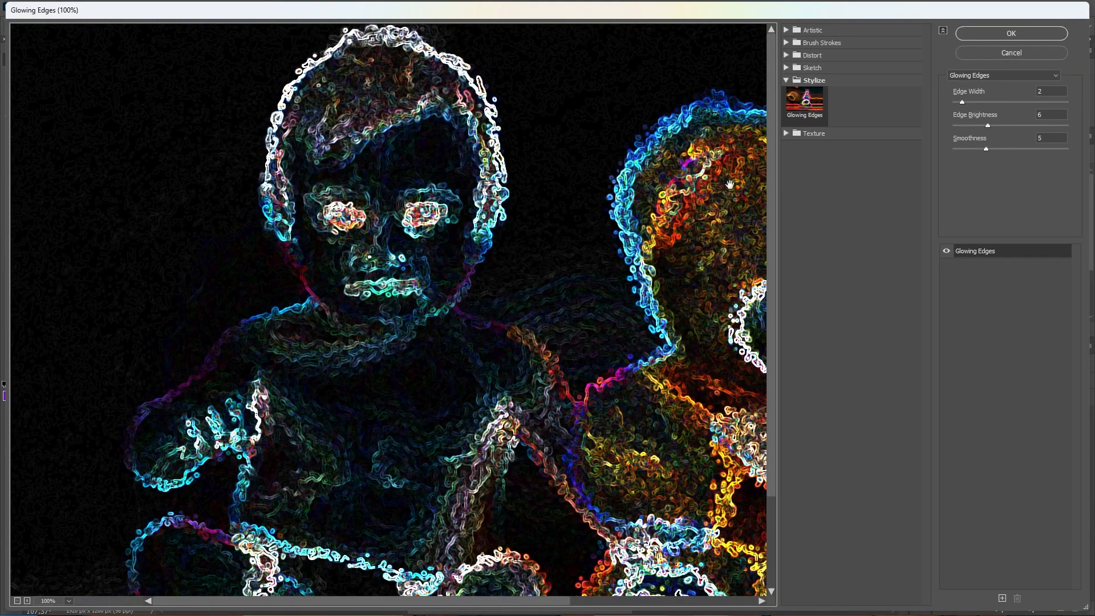
pyautogui.click(786, 80)
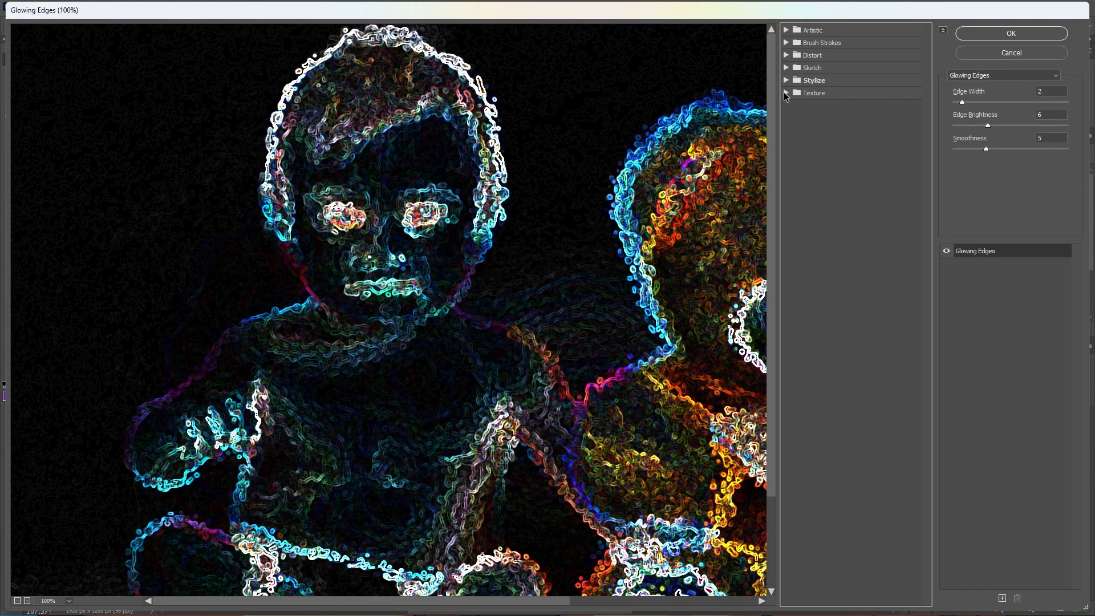
pyautogui.click(785, 92)
pyautogui.click(806, 114)
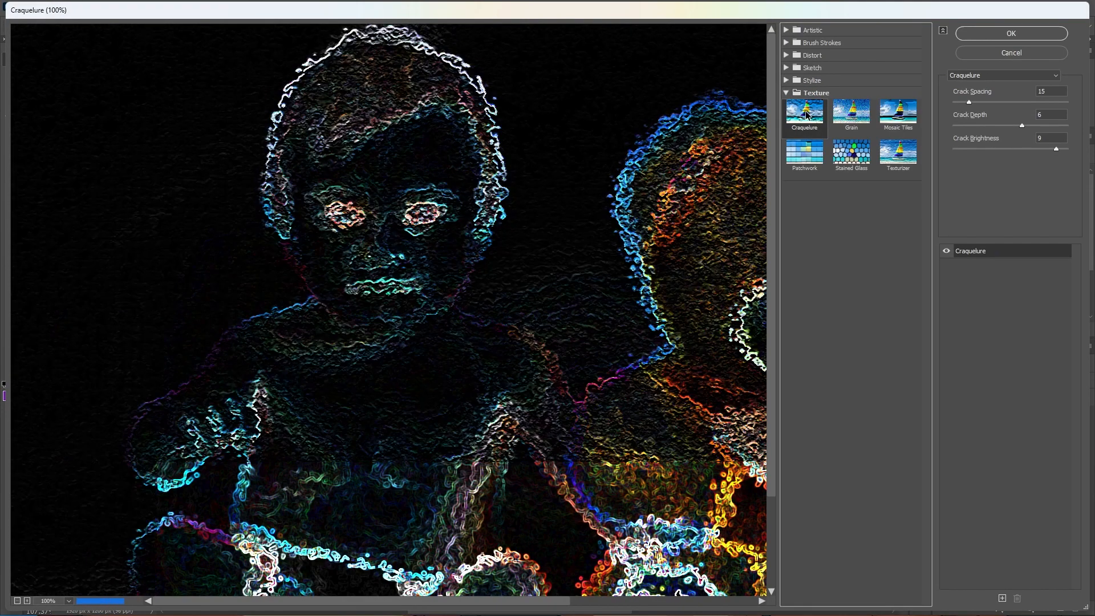
pyautogui.click(844, 149)
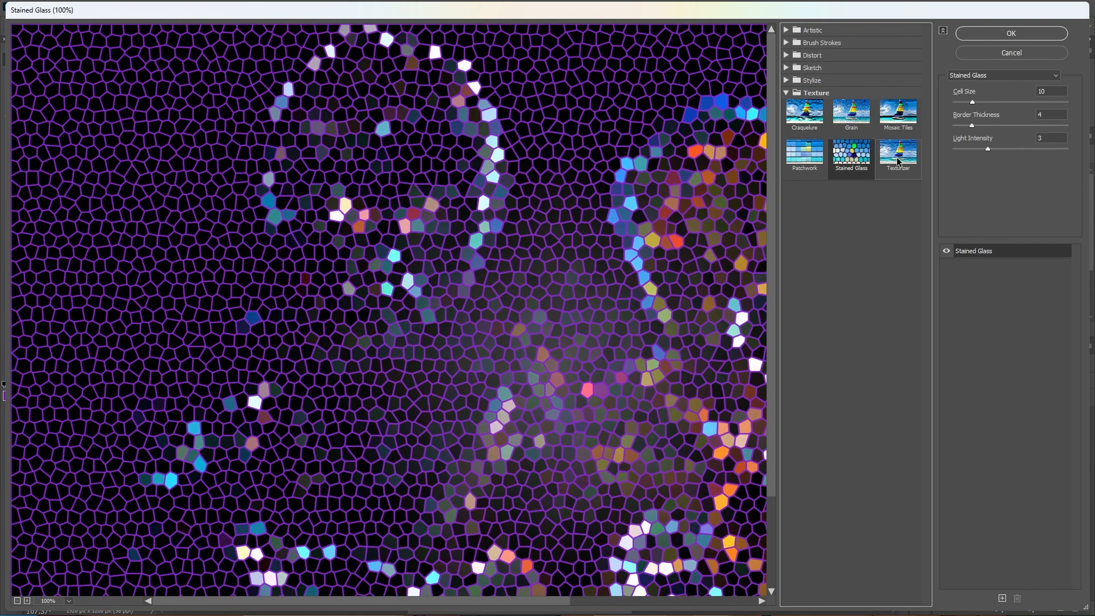
pyautogui.click(901, 162)
pyautogui.click(906, 121)
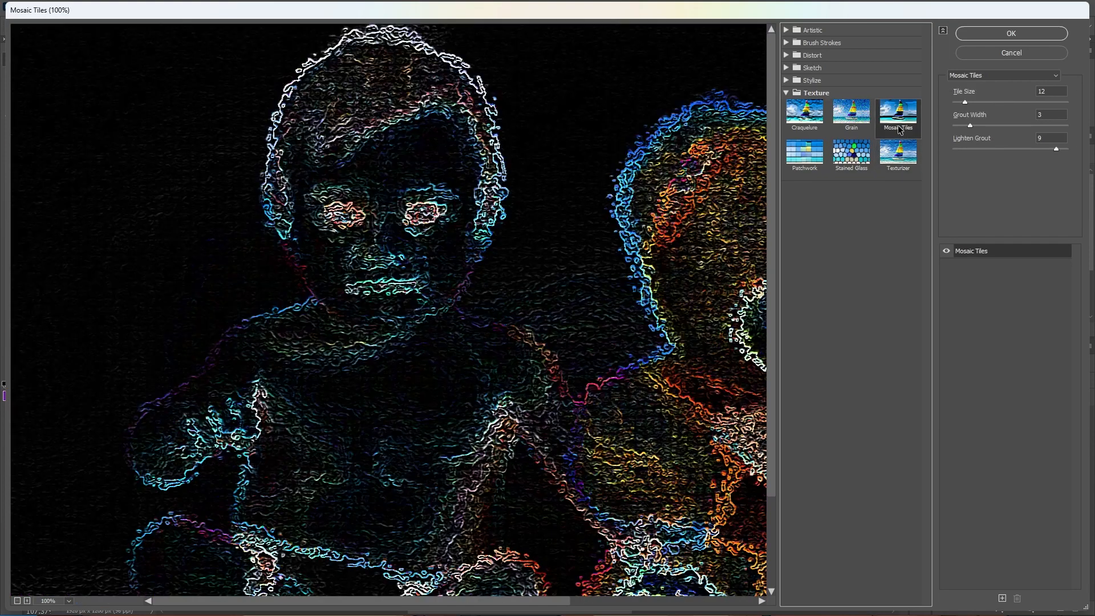
pyautogui.click(814, 162)
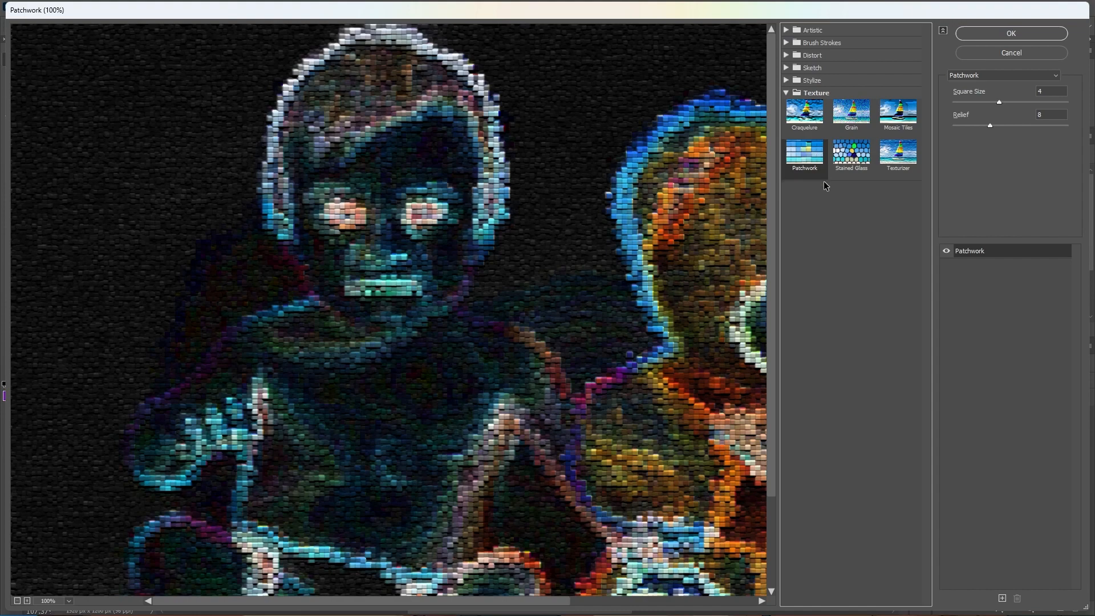
# Apply the Mosaic Tiles texture filter to the Smart Object with Tile Size 12, Grout Width 3 and Lighten Grout 9
pyautogui.click(852, 126)
pyautogui.click(894, 125)
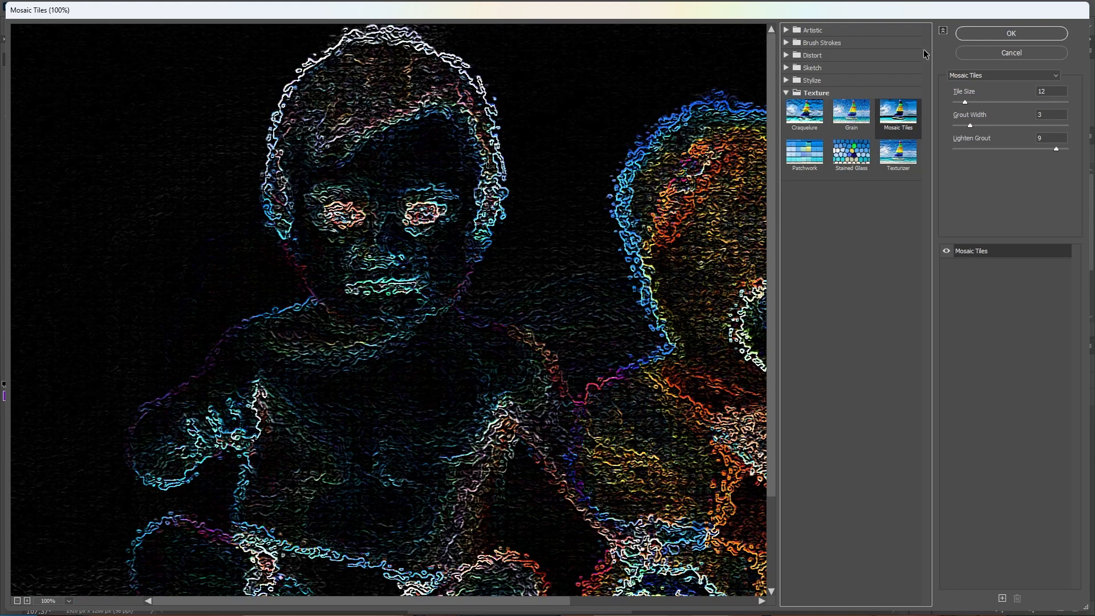
pyautogui.click(977, 34)
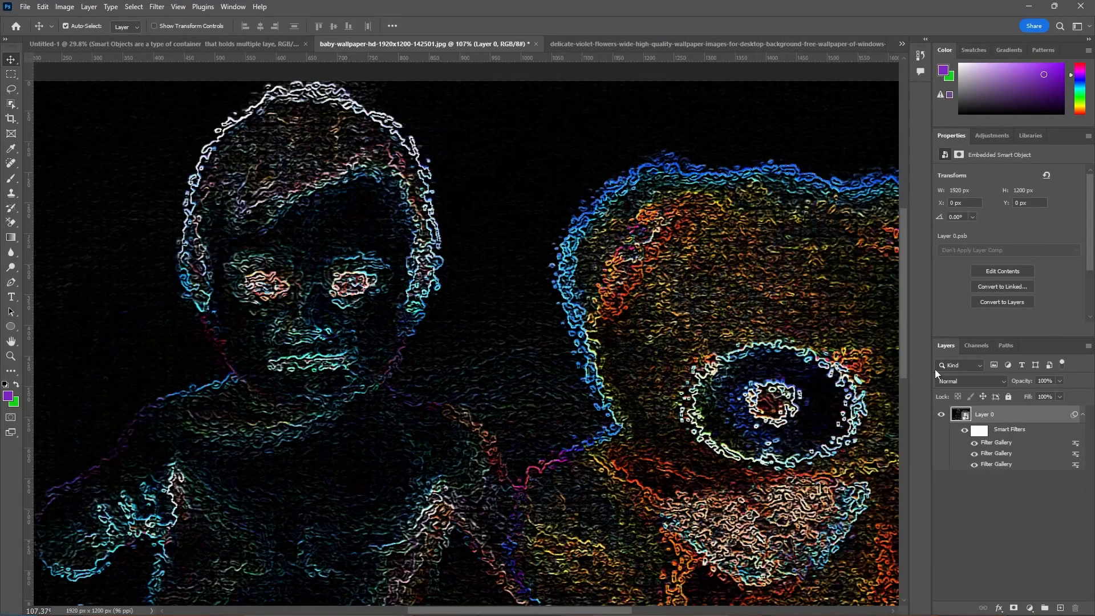
# Hide all three Filter Gallery smart filters on the photo layer one by one, from the uppermost to the lowest
pyautogui.click(950, 502)
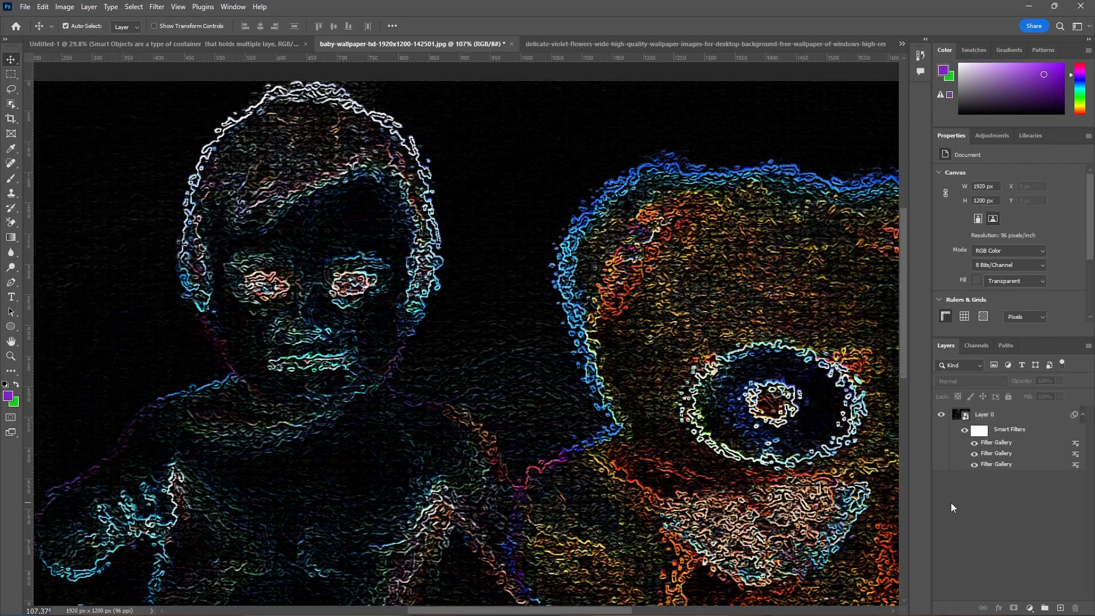
pyautogui.click(975, 444)
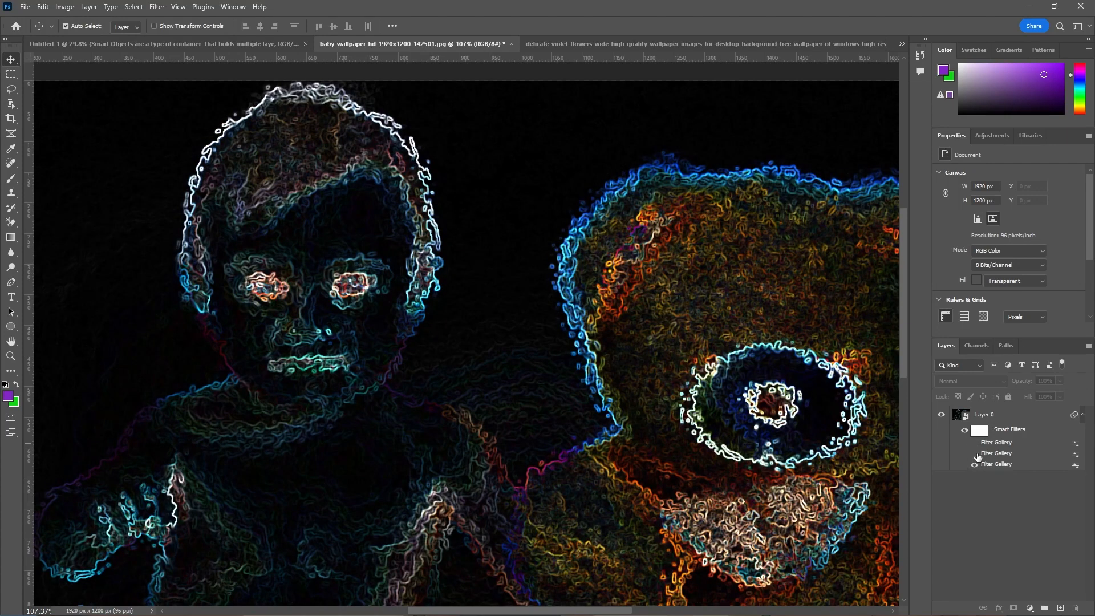
pyautogui.click(975, 454)
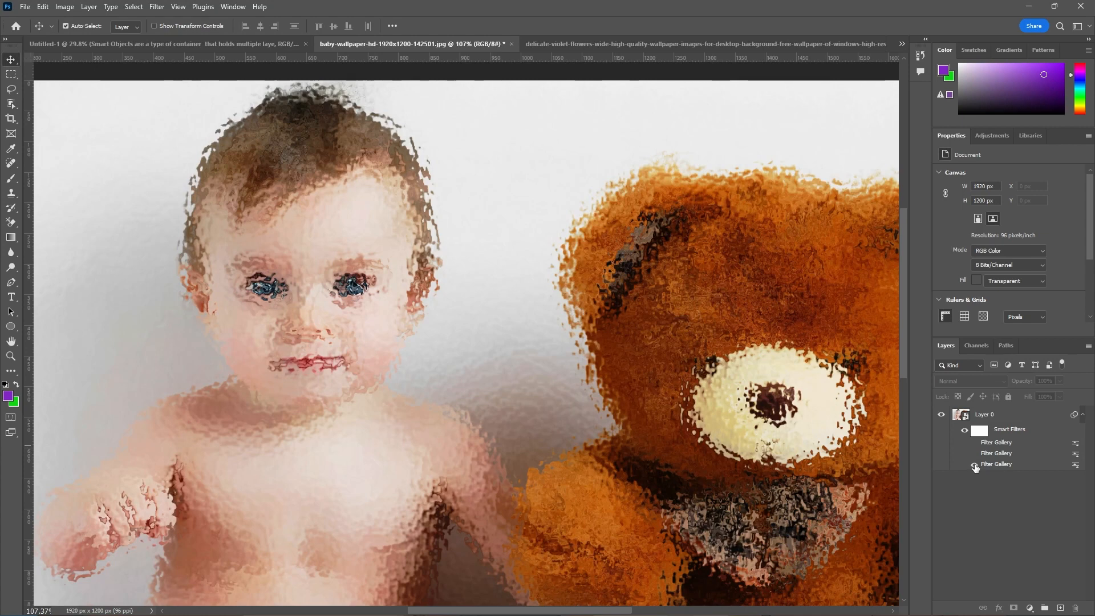
pyautogui.click(975, 465)
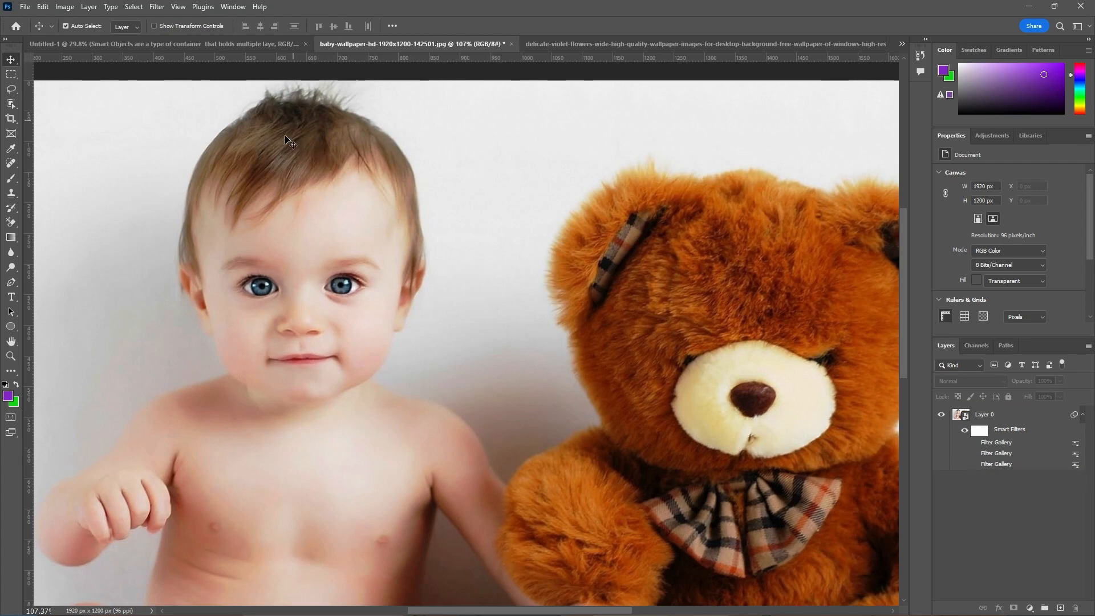
# Select the photo layer and show its three Filter Gallery smart filters one by one, from the lowest to the uppermost
pyautogui.click(986, 416)
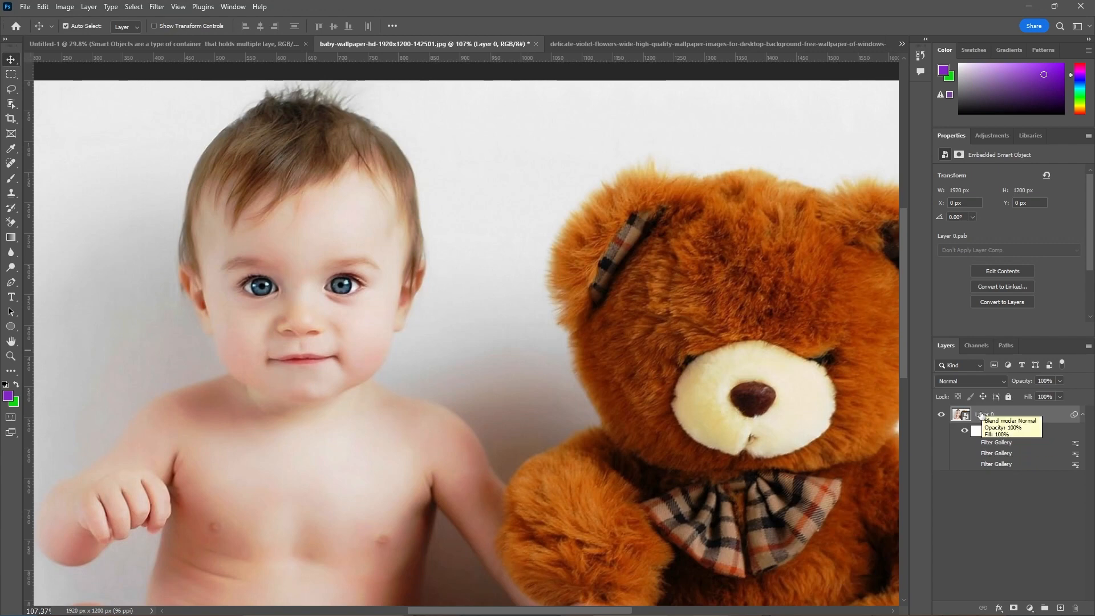
pyautogui.click(973, 464)
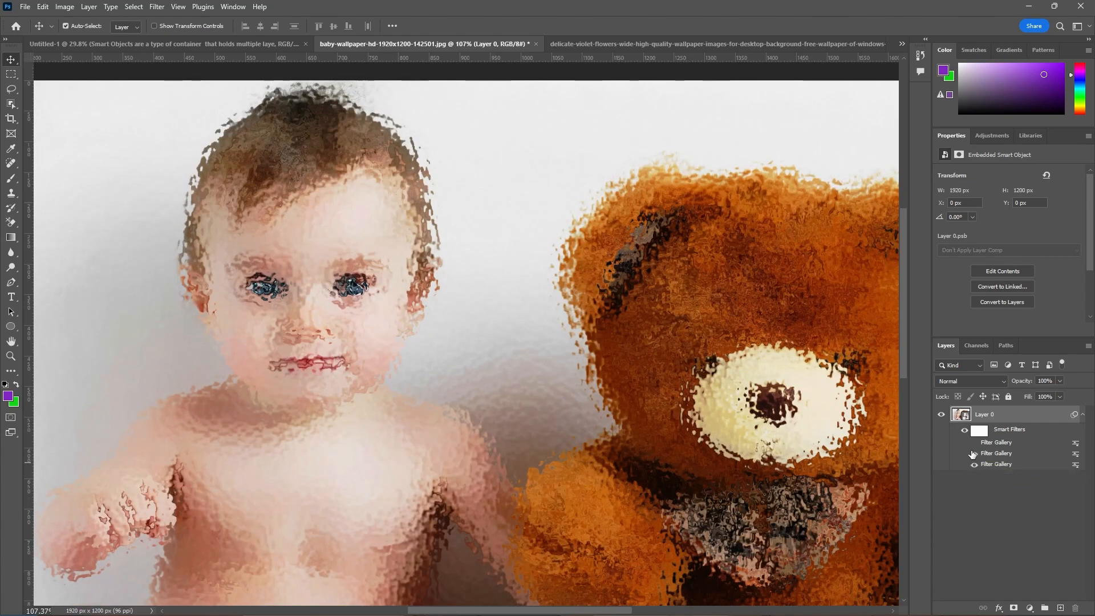
pyautogui.click(973, 453)
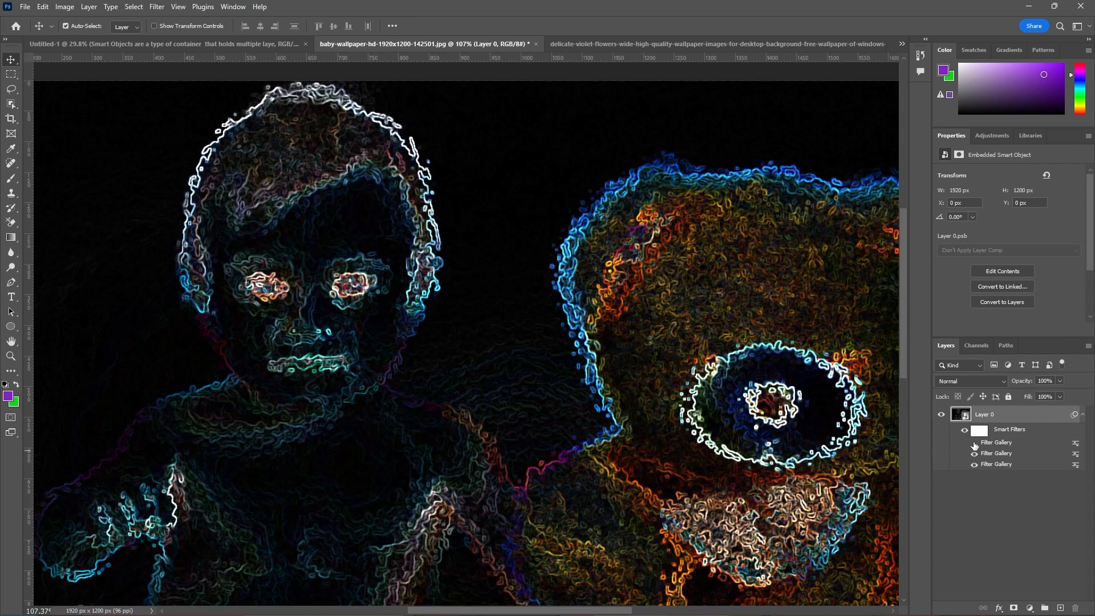
pyautogui.click(974, 444)
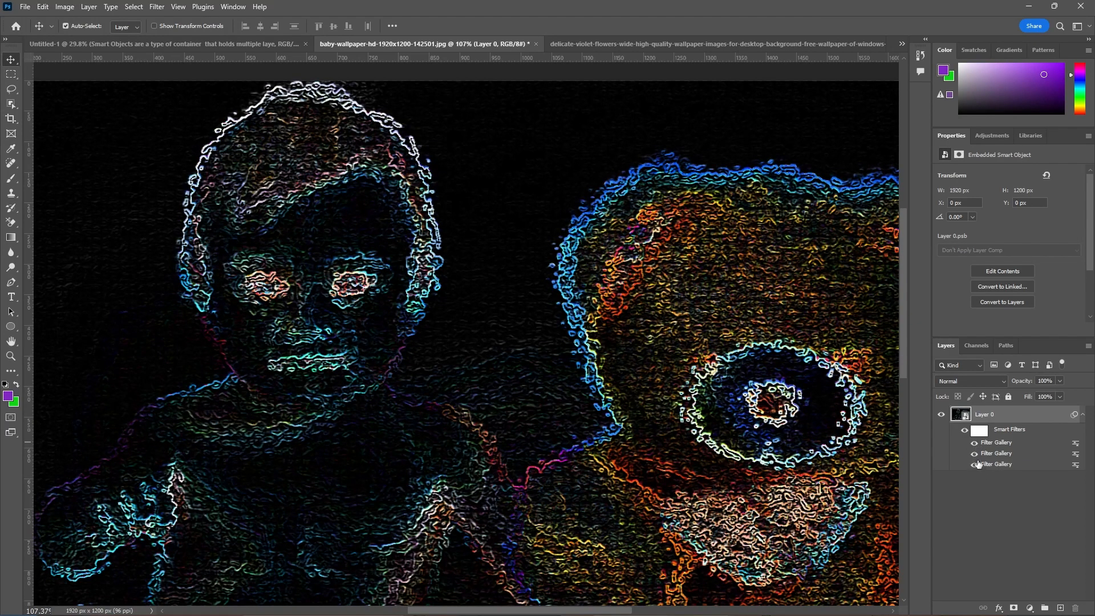
# Toggle the Filter Gallery smart filters individually to compare combinations, leaving only the uppermost one switched on
pyautogui.click(974, 454)
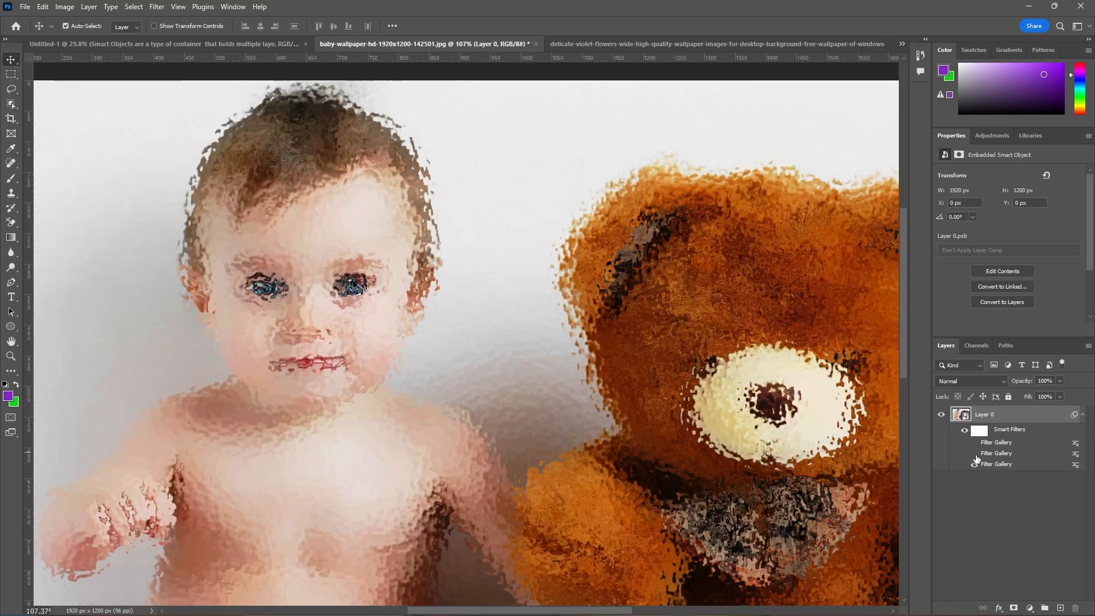
pyautogui.click(973, 443)
pyautogui.click(974, 443)
pyautogui.click(974, 453)
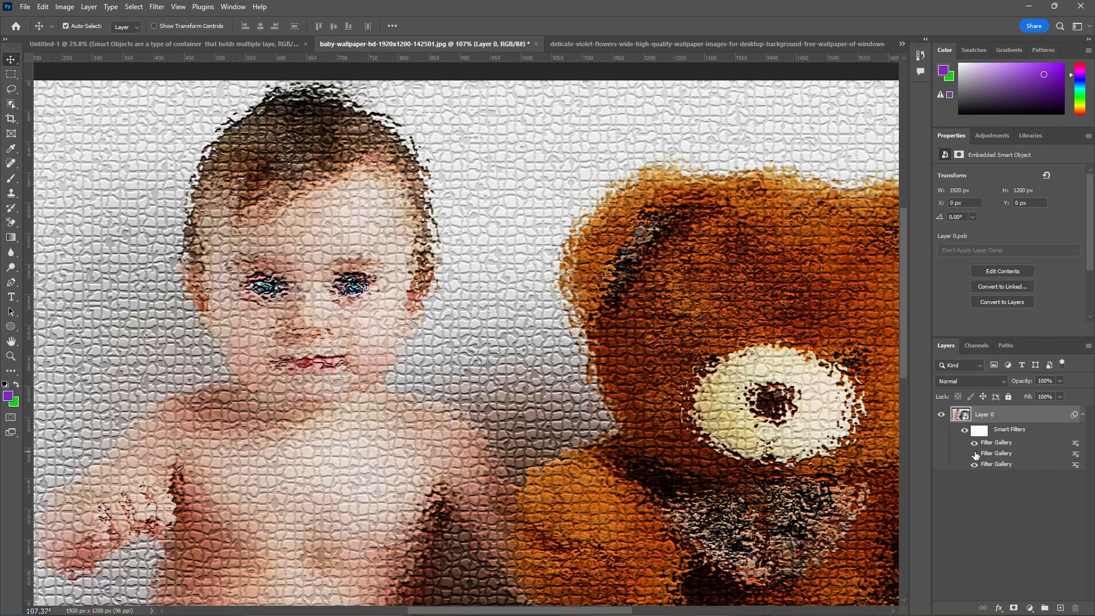
pyautogui.click(974, 454)
pyautogui.click(974, 465)
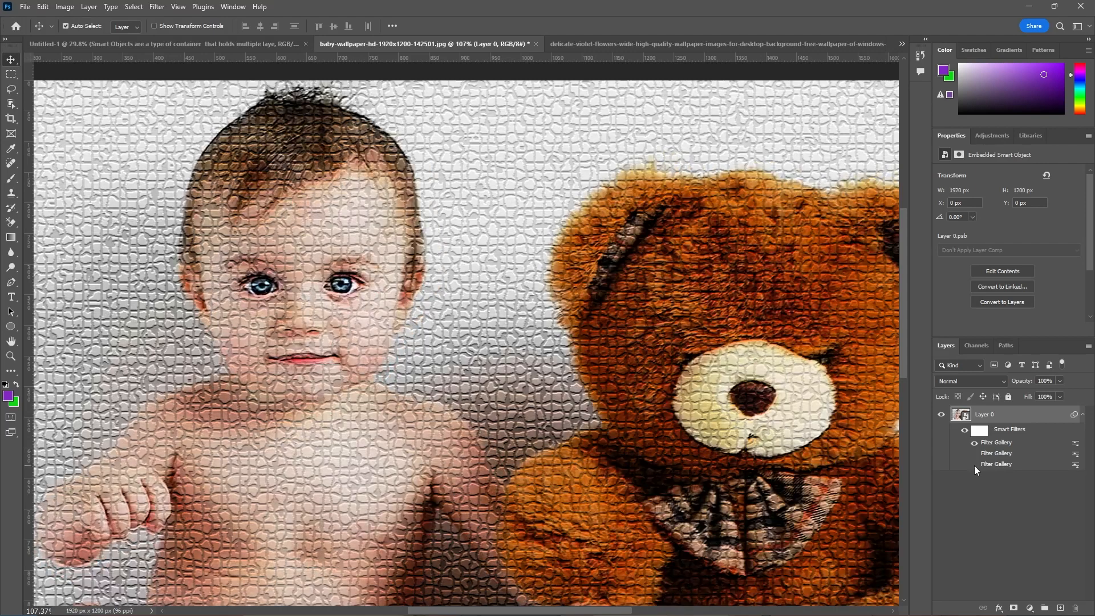
# Hide all of the photo layer's smart filters at once and inspect the unfiltered photo
pyautogui.click(965, 430)
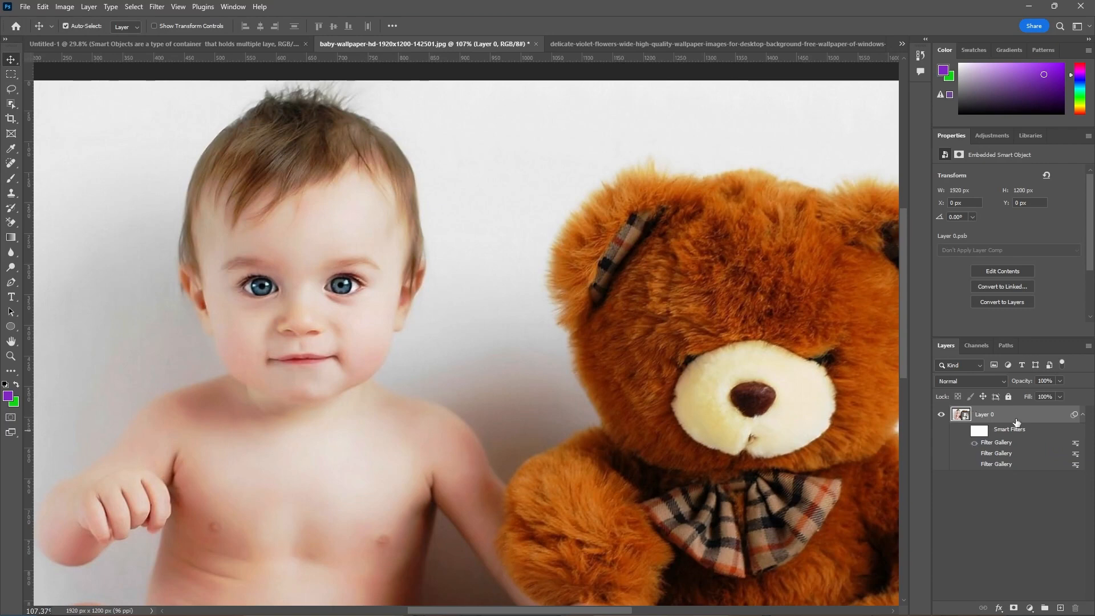
pyautogui.scroll(-3, 622, 312)
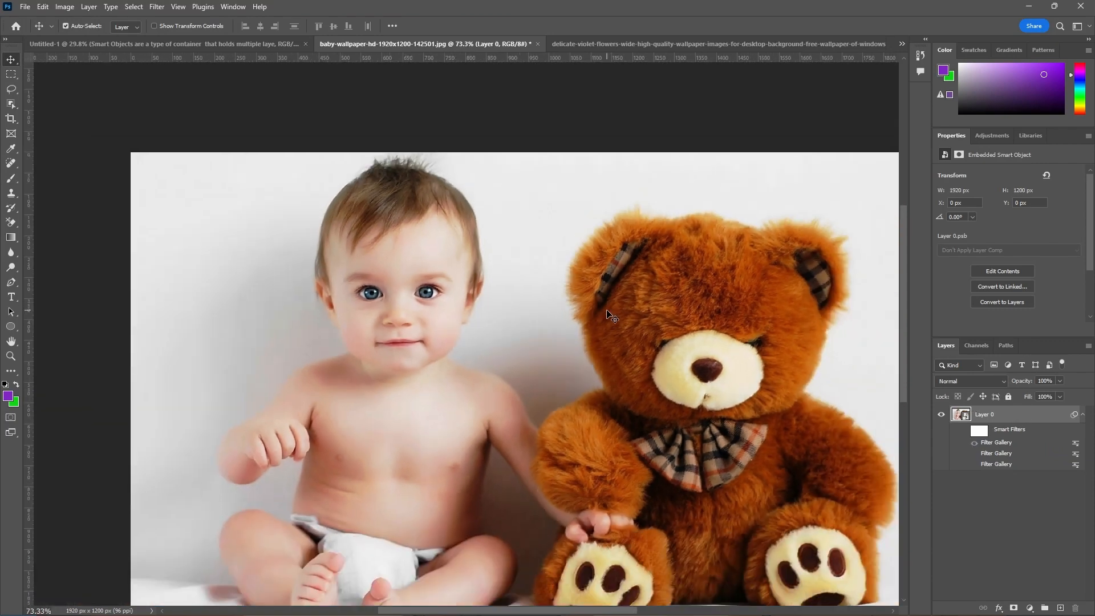
pyautogui.scroll(3, 560, 409)
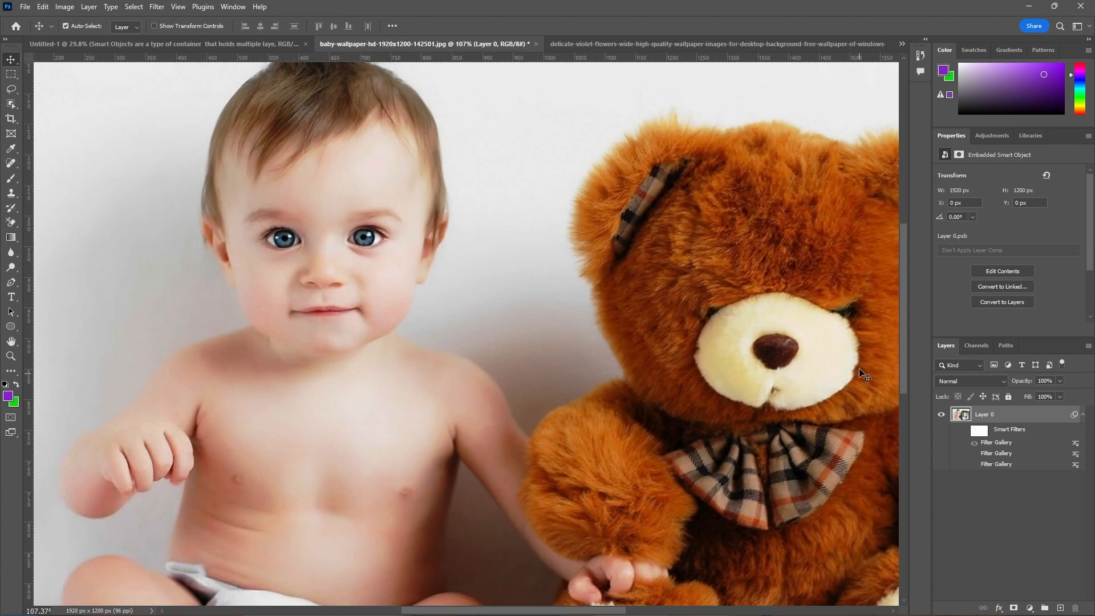
# Show the photo with the uppermost and lowest Filter Gallery smart filters on and the middle one hidden, and deselect the layer
pyautogui.click(974, 464)
pyautogui.click(974, 454)
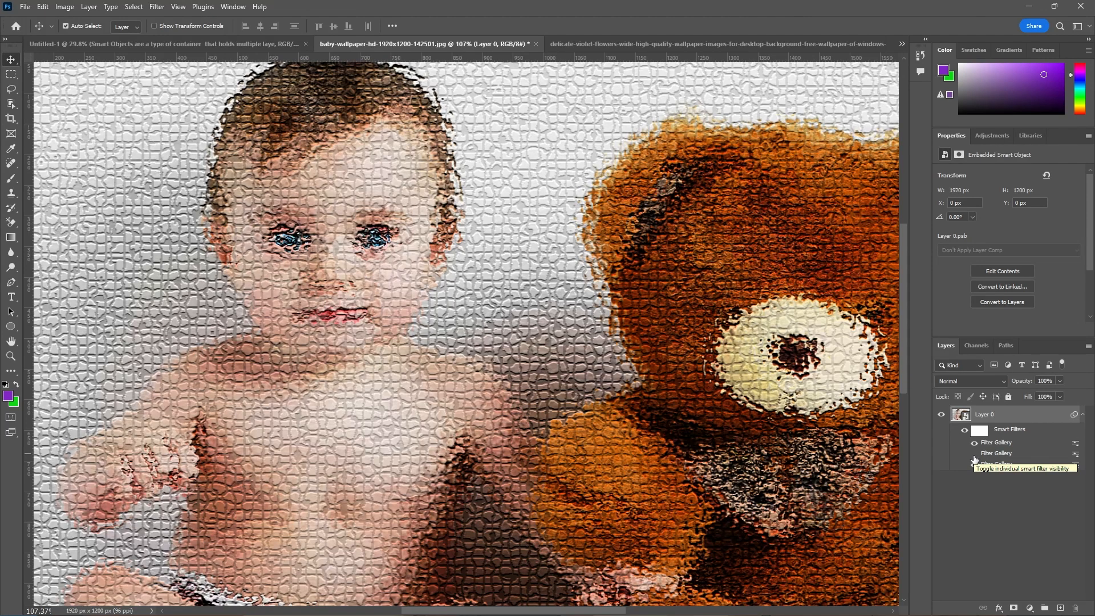
pyautogui.click(974, 454)
pyautogui.click(974, 454)
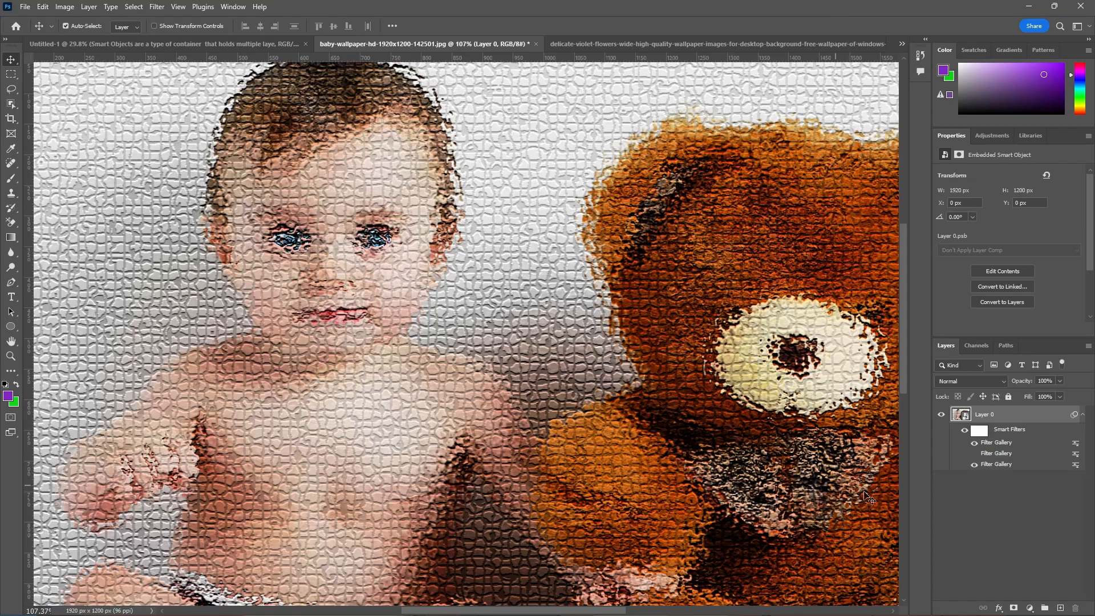
pyautogui.click(970, 504)
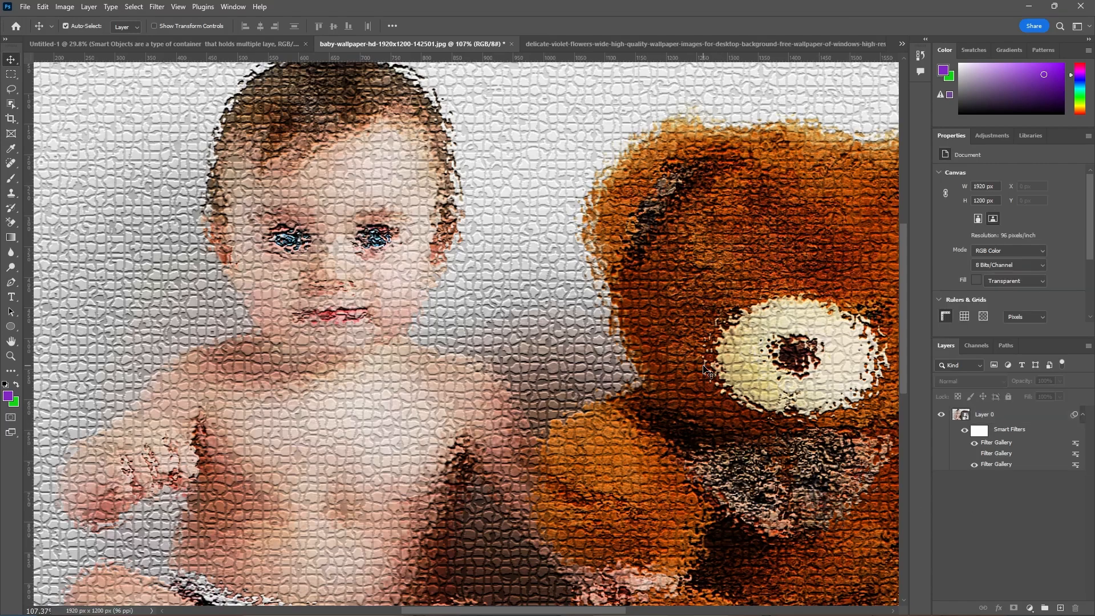
pyautogui.scroll(-2, 703, 367)
pyautogui.scroll(-2, 703, 367)
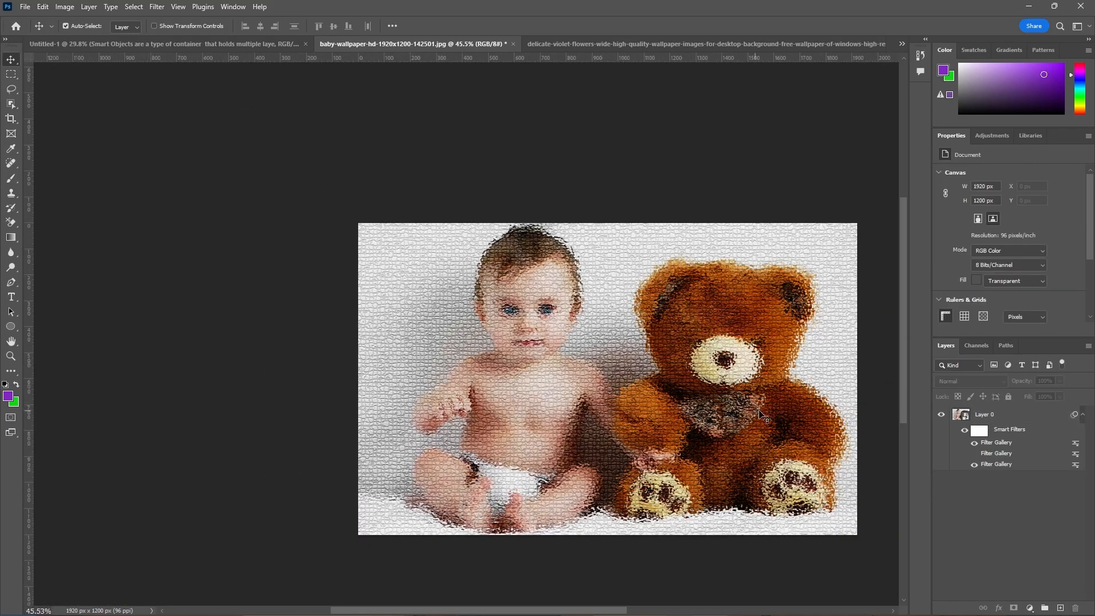
pyautogui.scroll(3, 881, 440)
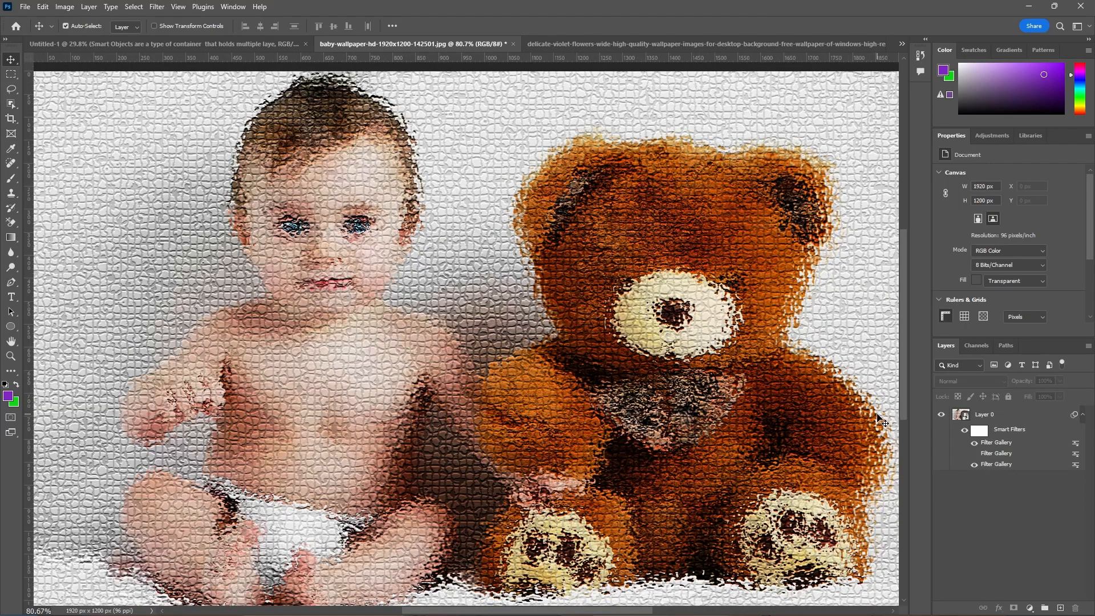
# Open the Smart Object's contents and draw a circular path about 708 px in diameter over the baby with the Ellipse Tool
pyautogui.doubleClick(965, 419)
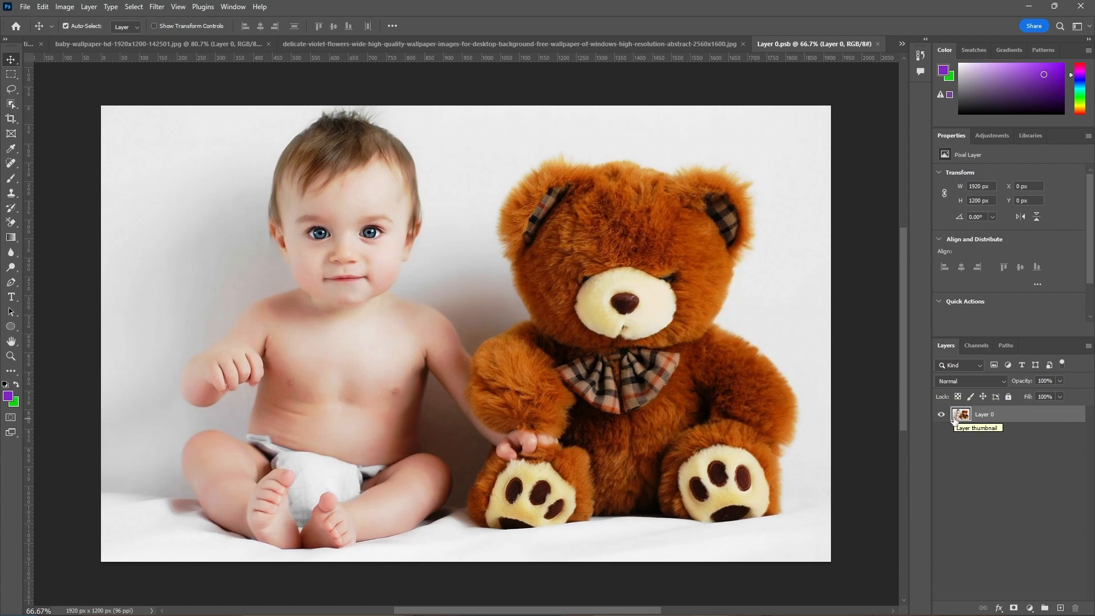
pyautogui.click(11, 327)
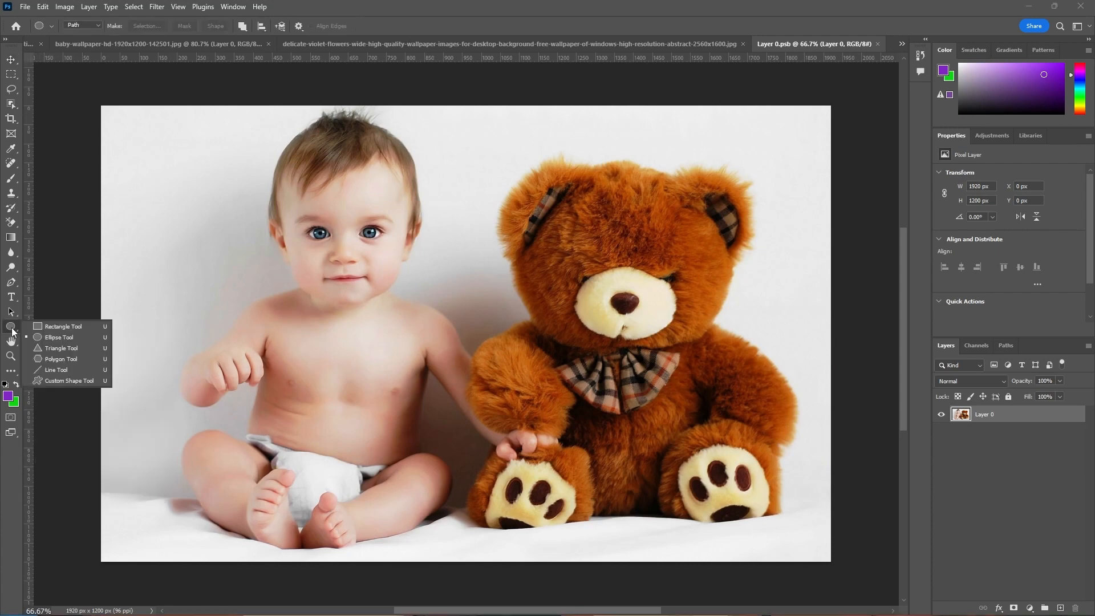
pyautogui.click(40, 339)
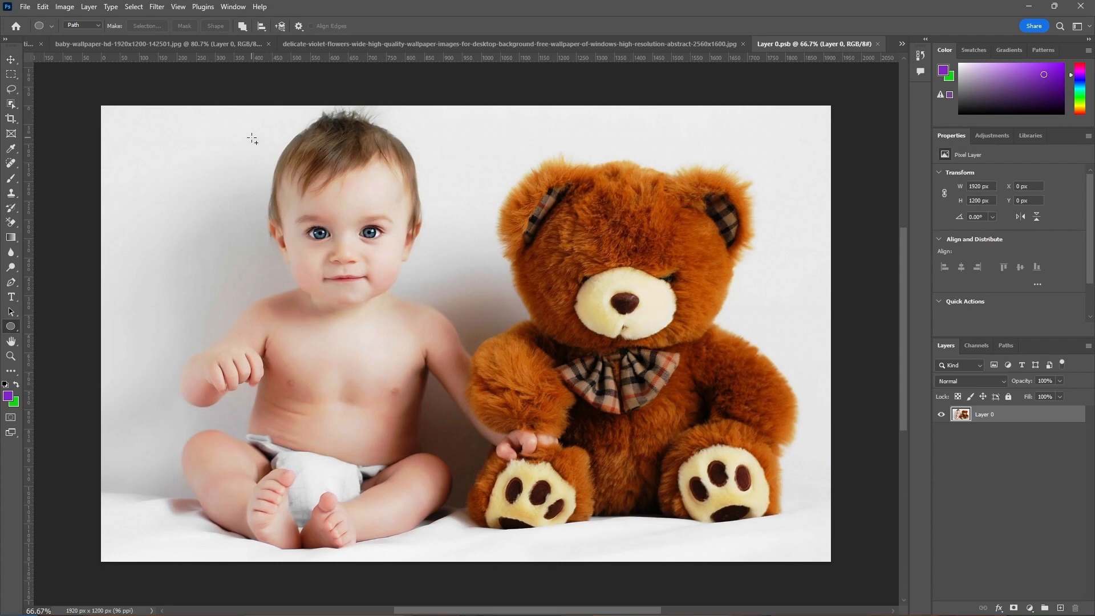
pyautogui.moveTo(254, 131); pyautogui.dragTo(524, 521)
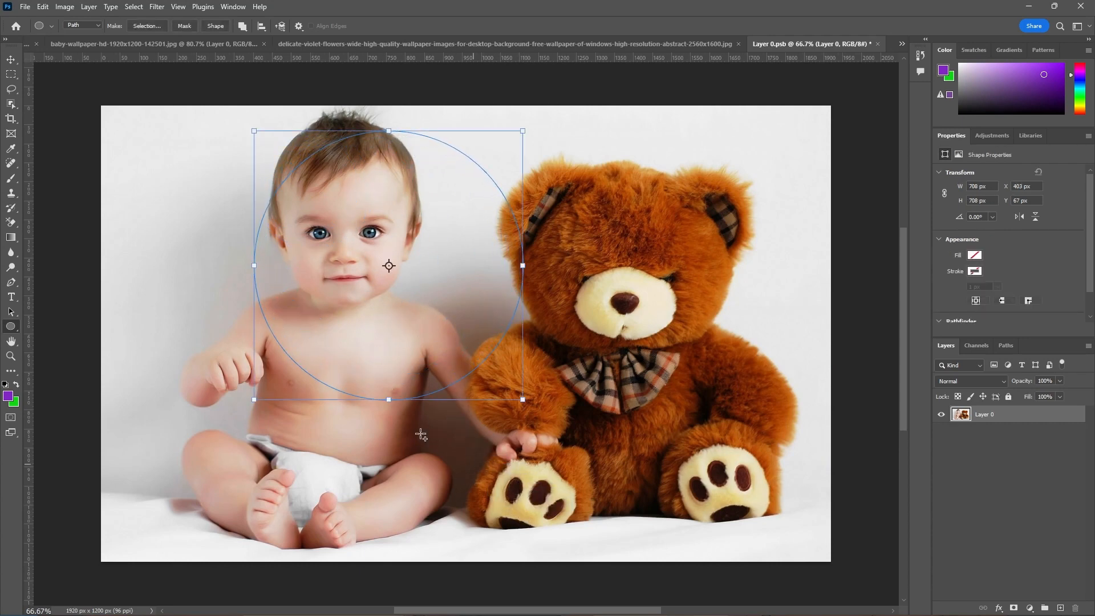
# Move the circular path around the baby's face to about X 279 px, Y 15 px and turn it into a layer mask
pyautogui.click(11, 311)
pyautogui.moveTo(277, 340); pyautogui.dragTo(232, 324)
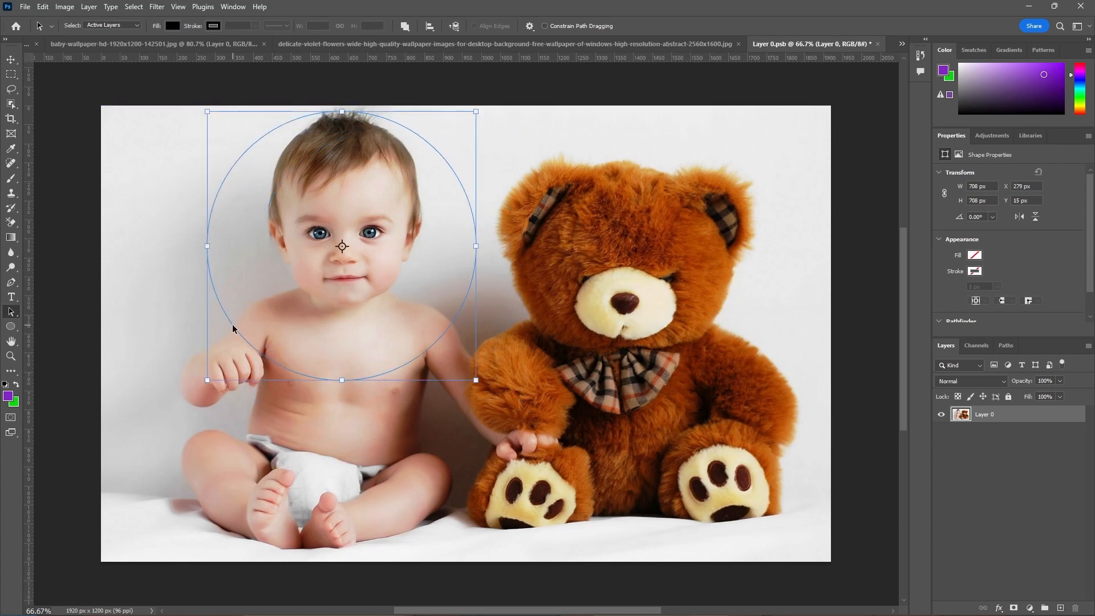
pyautogui.click(10, 327)
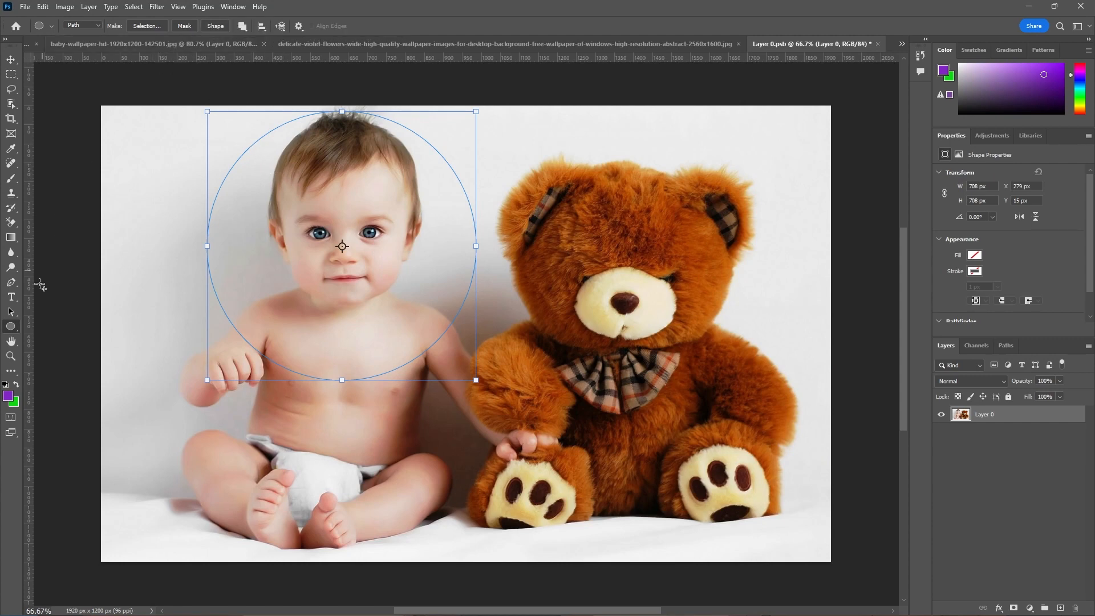
pyautogui.click(184, 26)
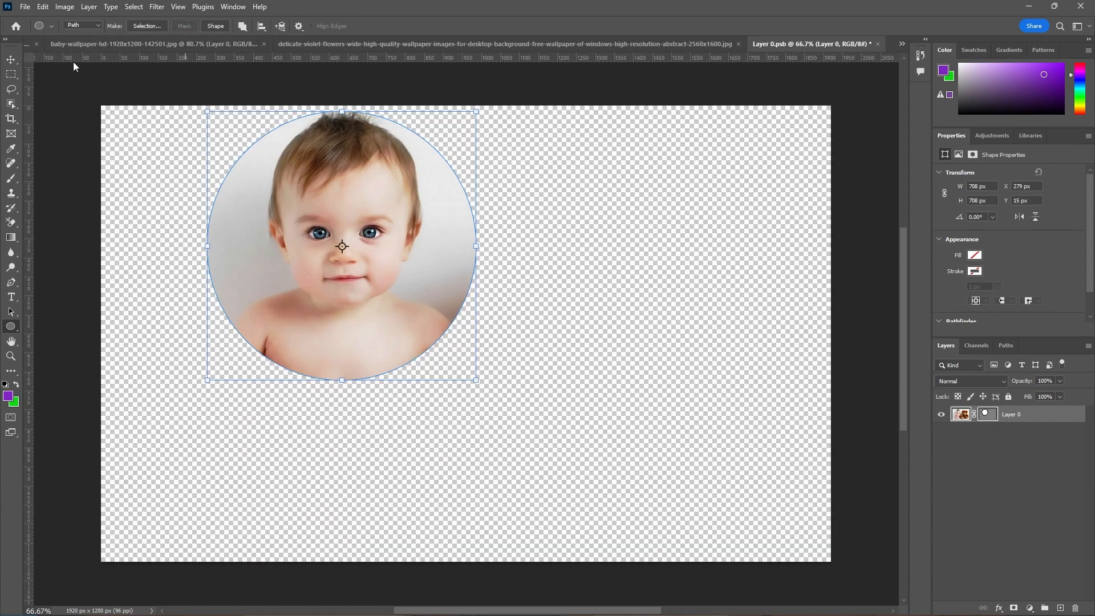
pyautogui.click(11, 59)
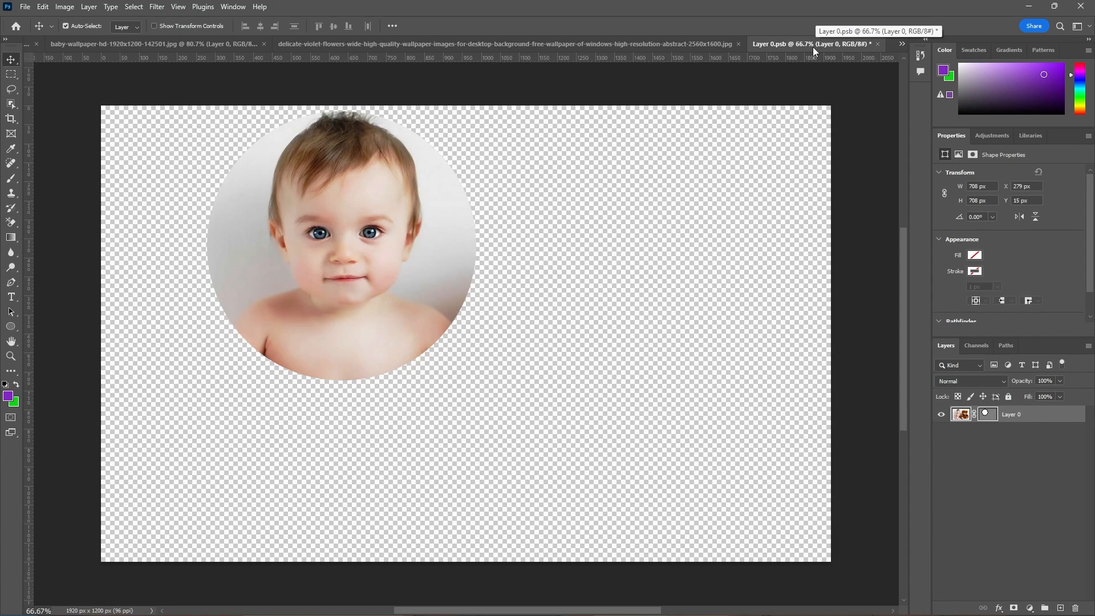
# Close the Smart Object's contents document and save its changes to update the main image
pyautogui.click(877, 43)
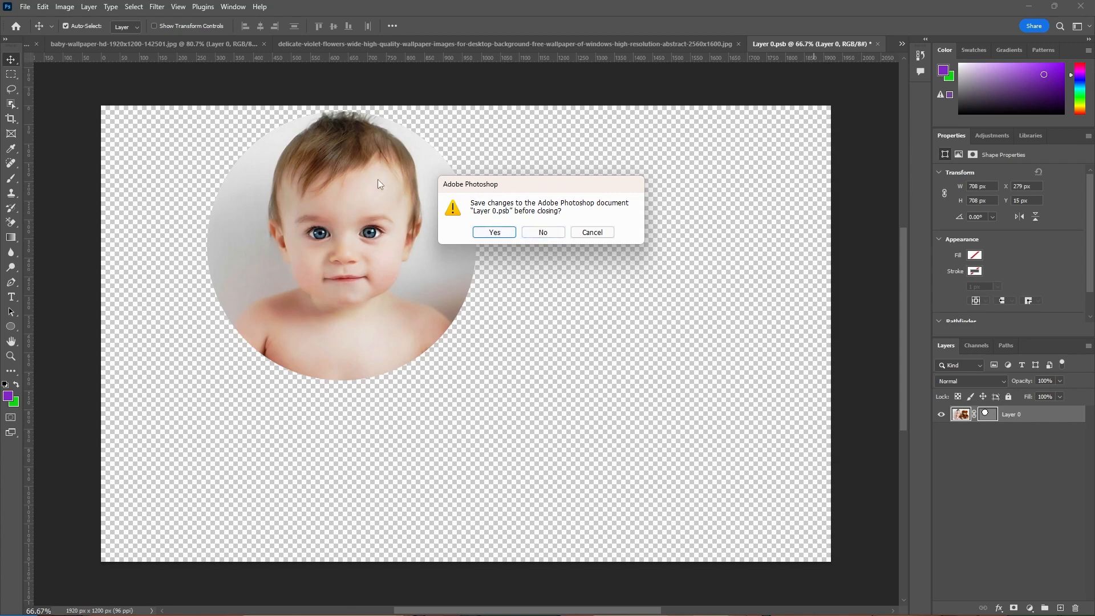
pyautogui.click(493, 232)
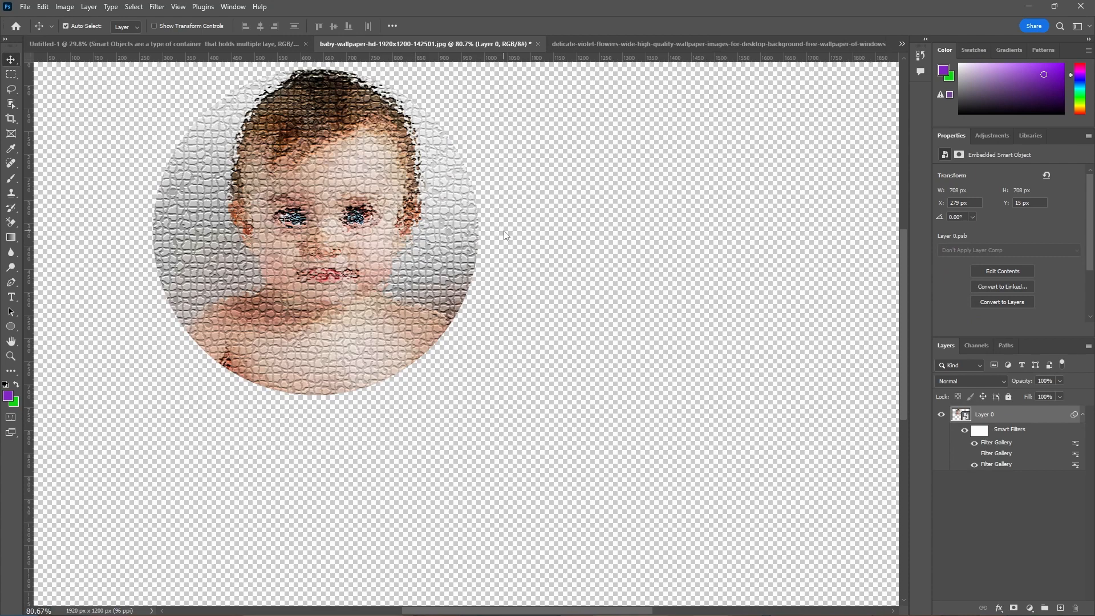
pyautogui.hotkey('ctrl', '-')
pyautogui.hotkey('ctrl', '-')
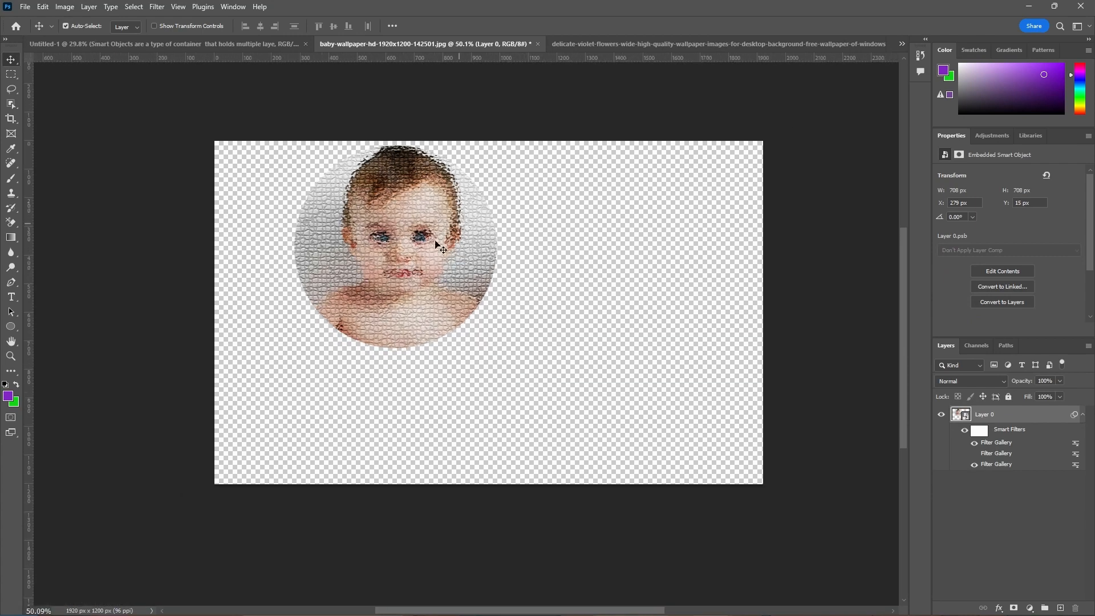
# Toggle the visibility of the lowest and middle Filter Gallery smart filters on the circular photo and restore their previous states
pyautogui.click(974, 464)
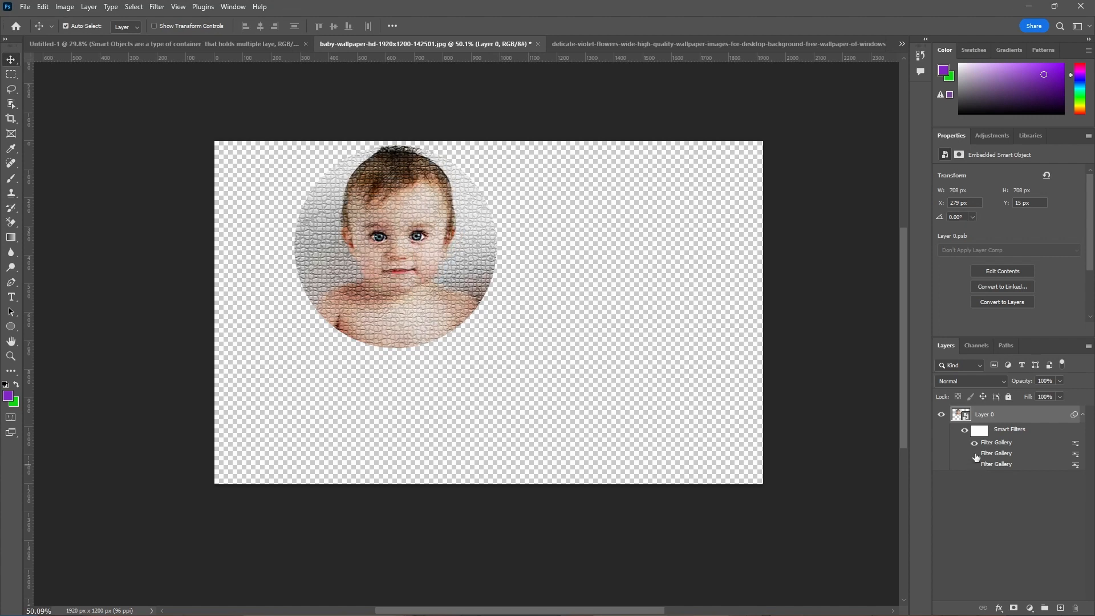
pyautogui.click(974, 454)
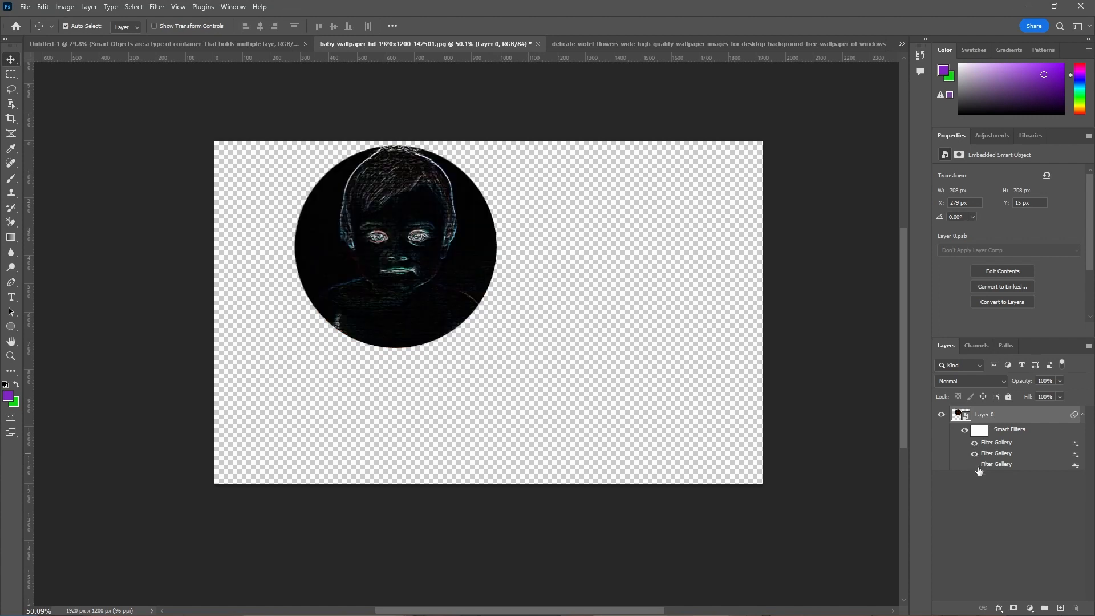
pyautogui.click(974, 466)
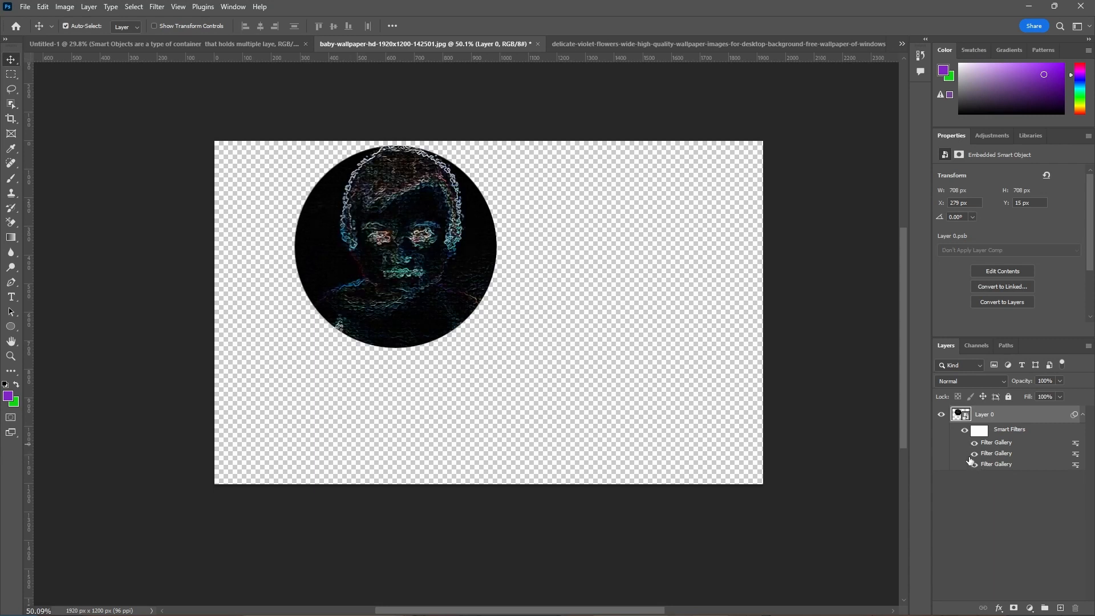
pyautogui.click(975, 453)
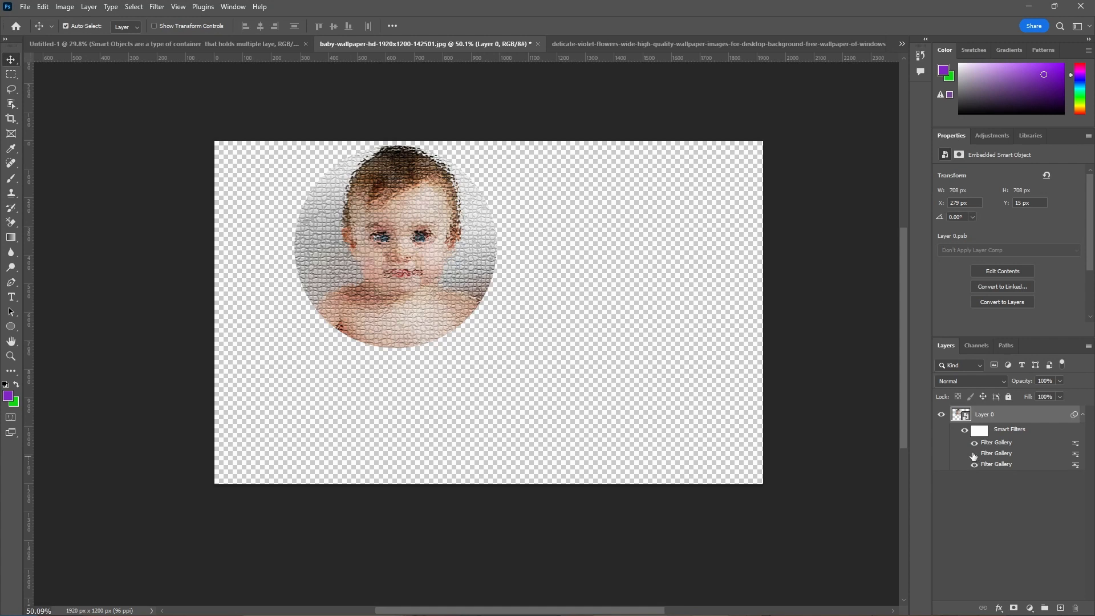
# Add a new layer below the Smart Object and fill it with the purple foreground color
pyautogui.click(599, 375)
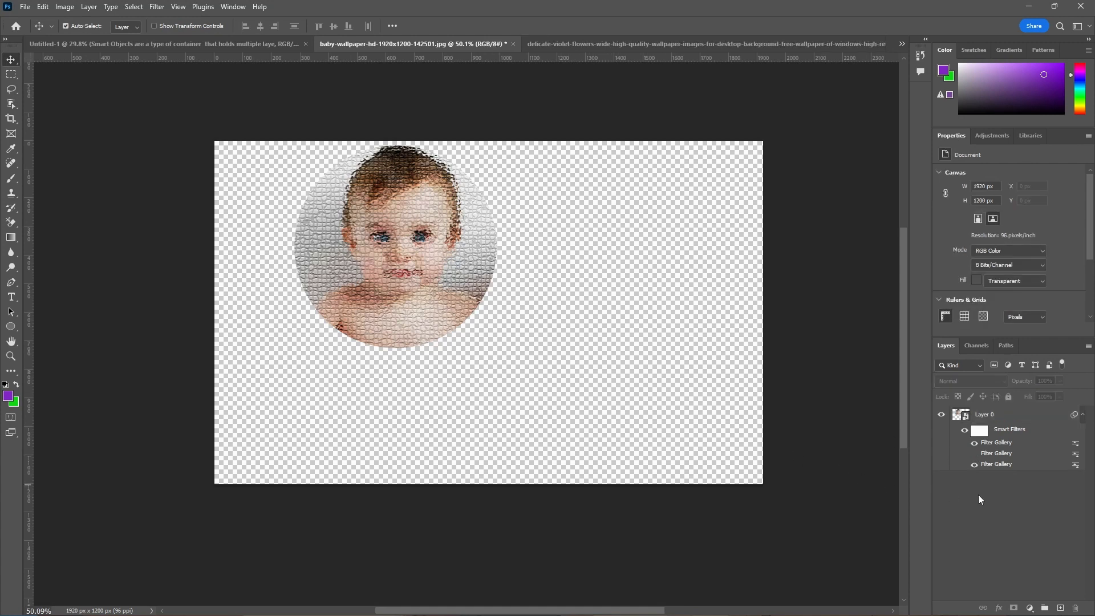
pyautogui.click(1064, 608)
pyautogui.moveTo(1030, 421); pyautogui.dragTo(1045, 498)
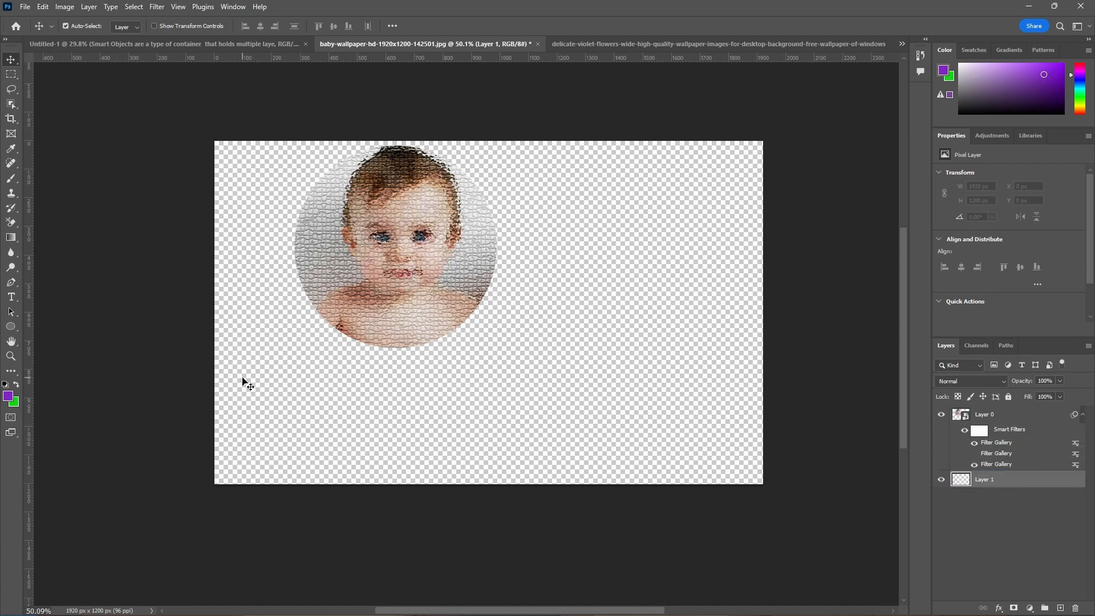
pyautogui.hotkey('alt', 'BackSpace')
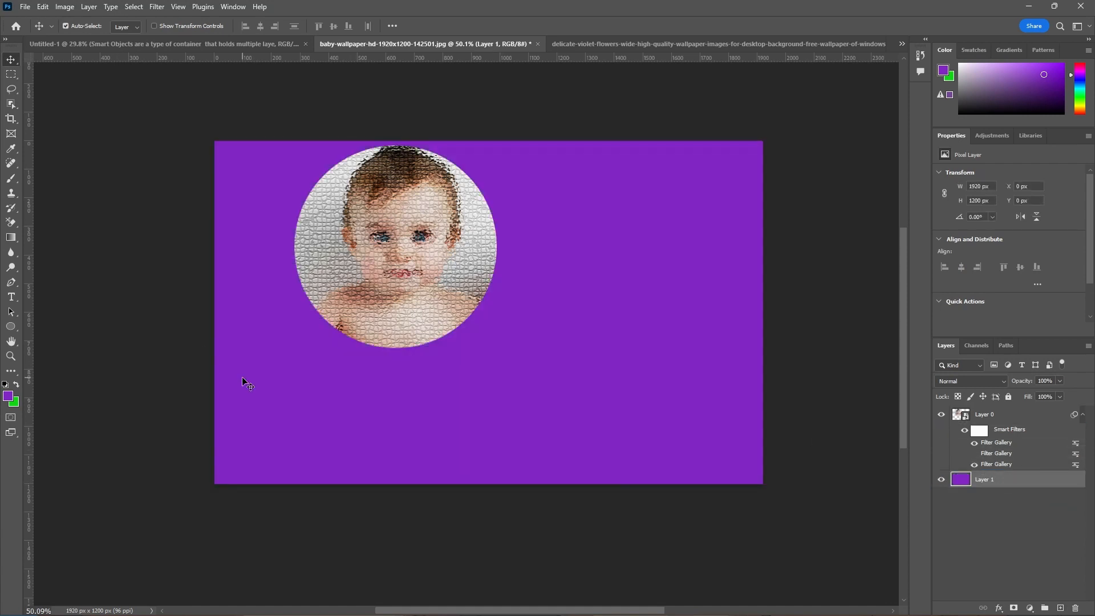
pyautogui.scroll(3, 448, 208)
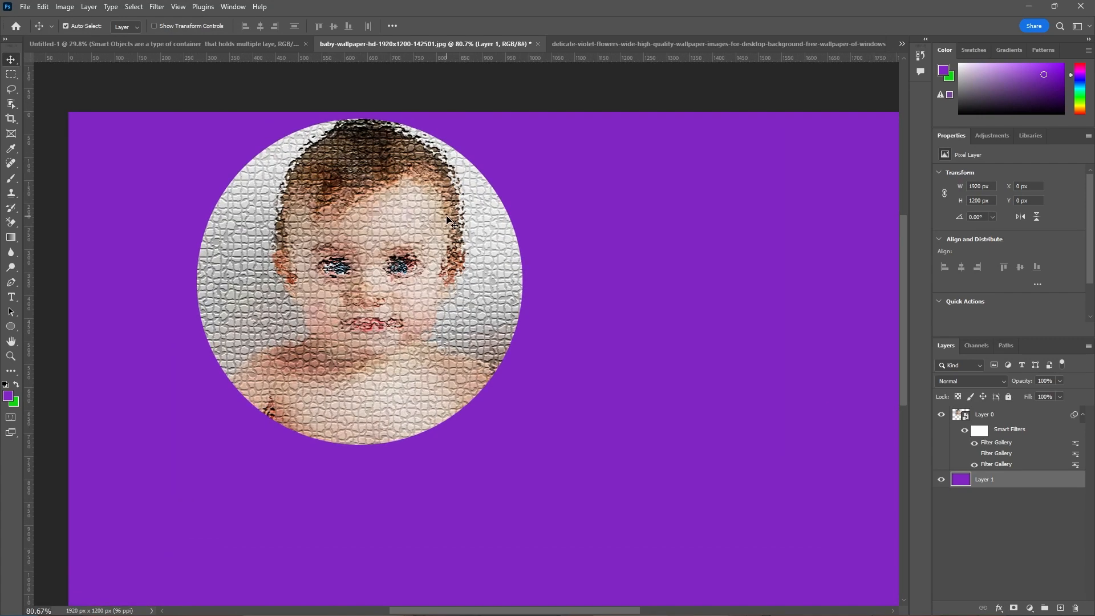
pyautogui.scroll(-2, 434, 256)
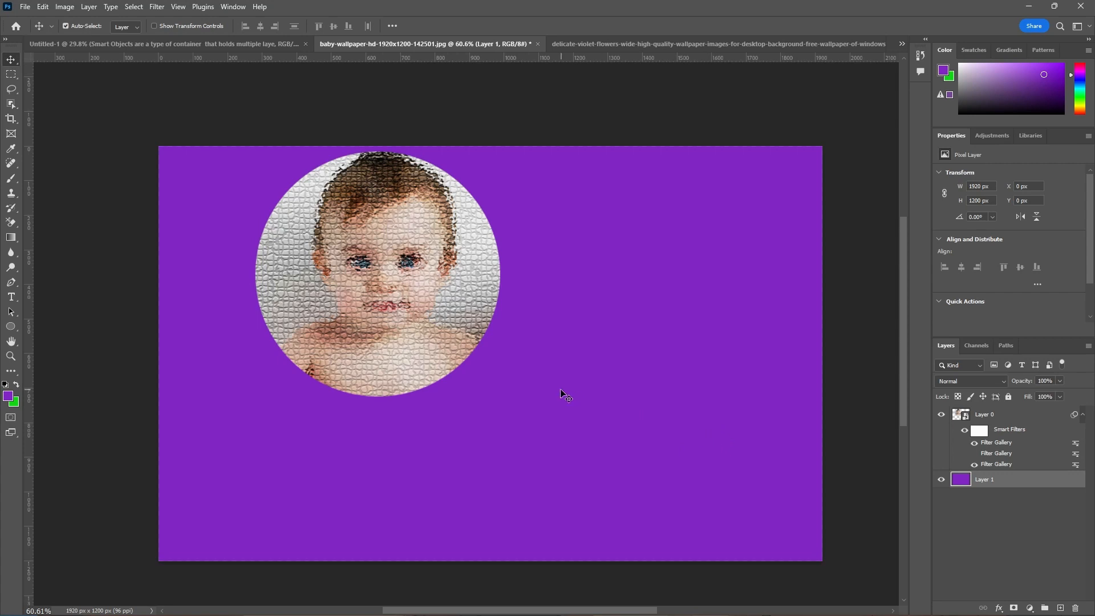
# Open the Smart Object's contents, add a new layer, and enter the text "Greetings" beside the circular baby photo
pyautogui.doubleClick(965, 419)
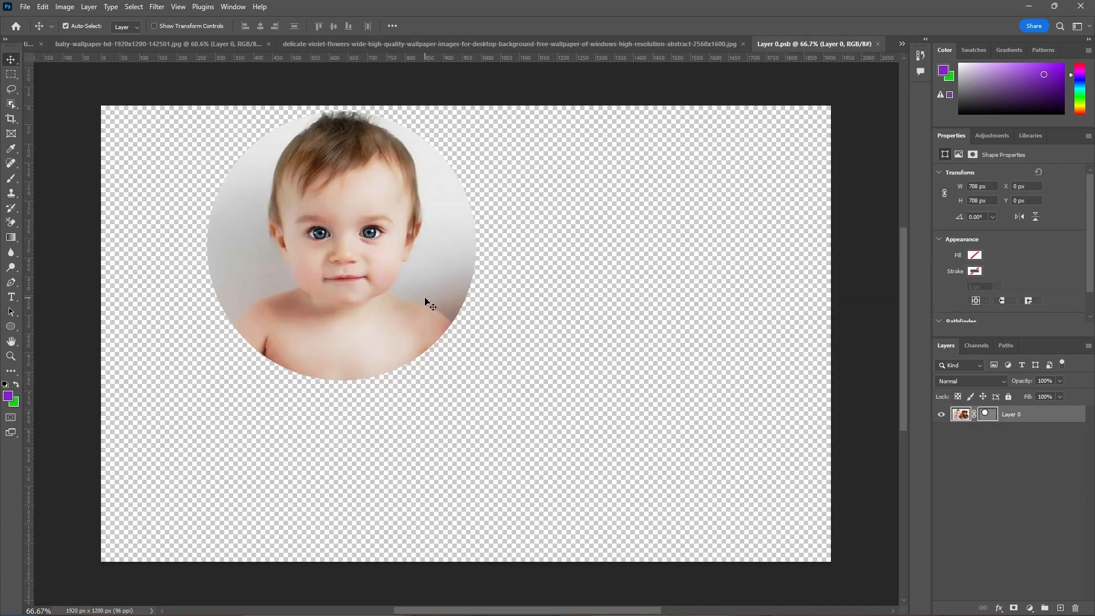
pyautogui.click(1059, 608)
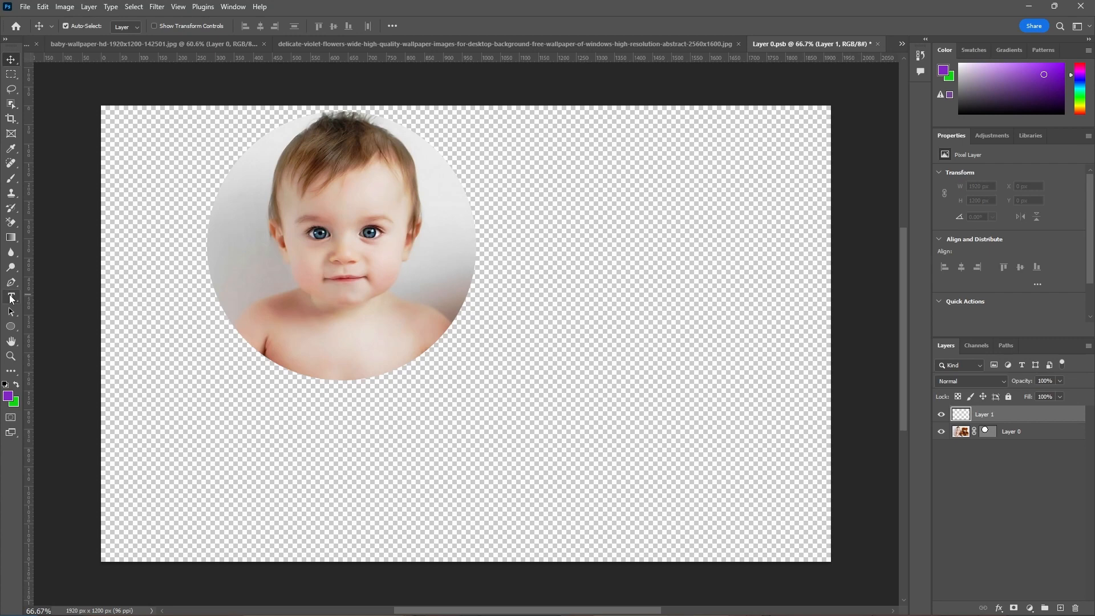
pyautogui.click(12, 298)
pyautogui.click(546, 283)
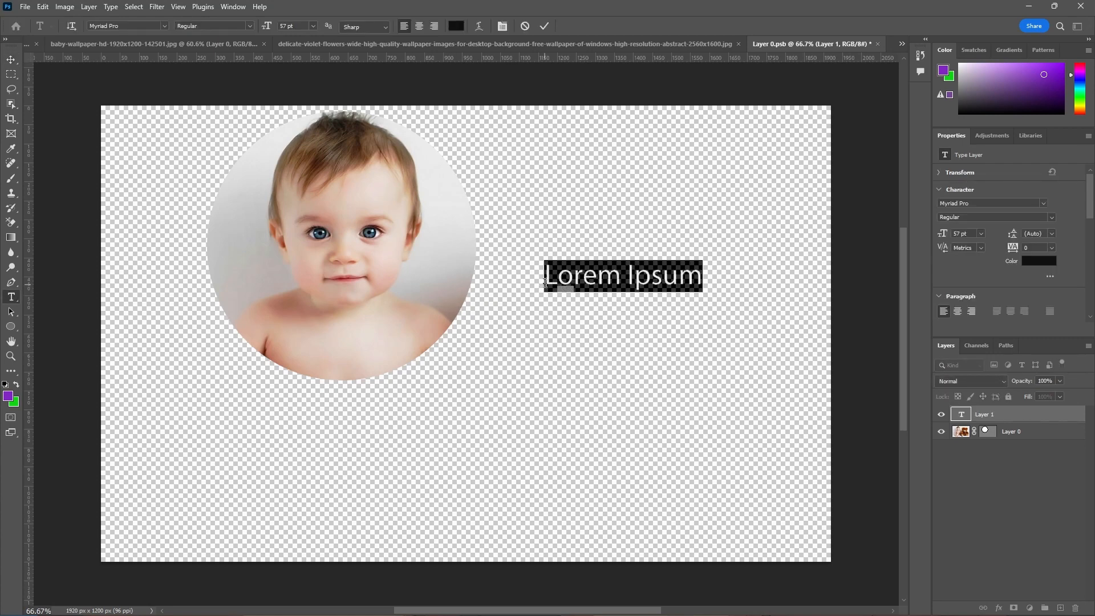
pyautogui.write('Gr')
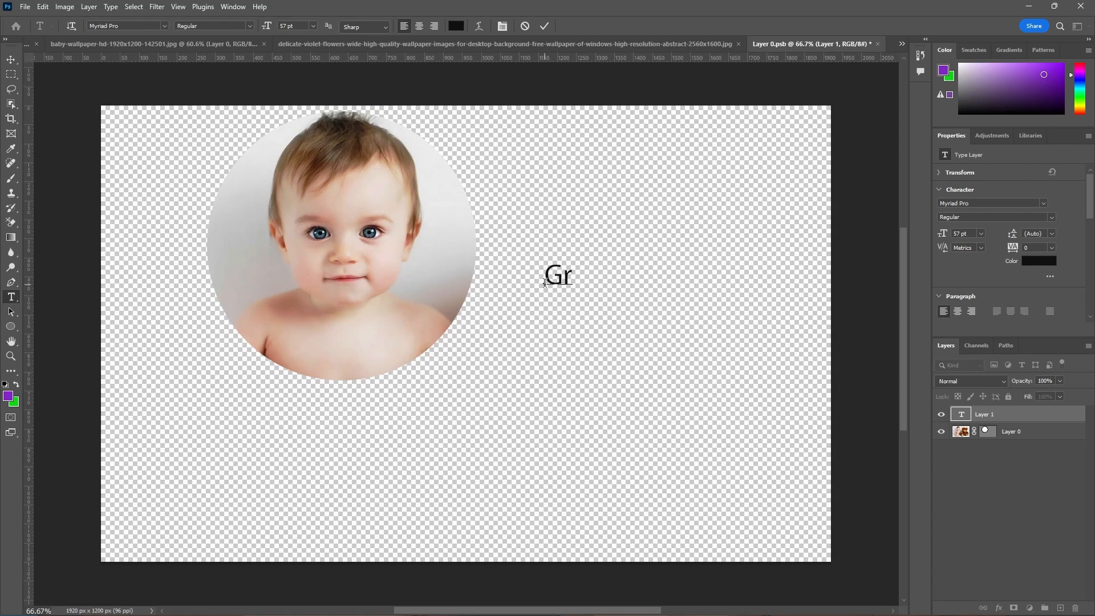
pyautogui.write('eetings')
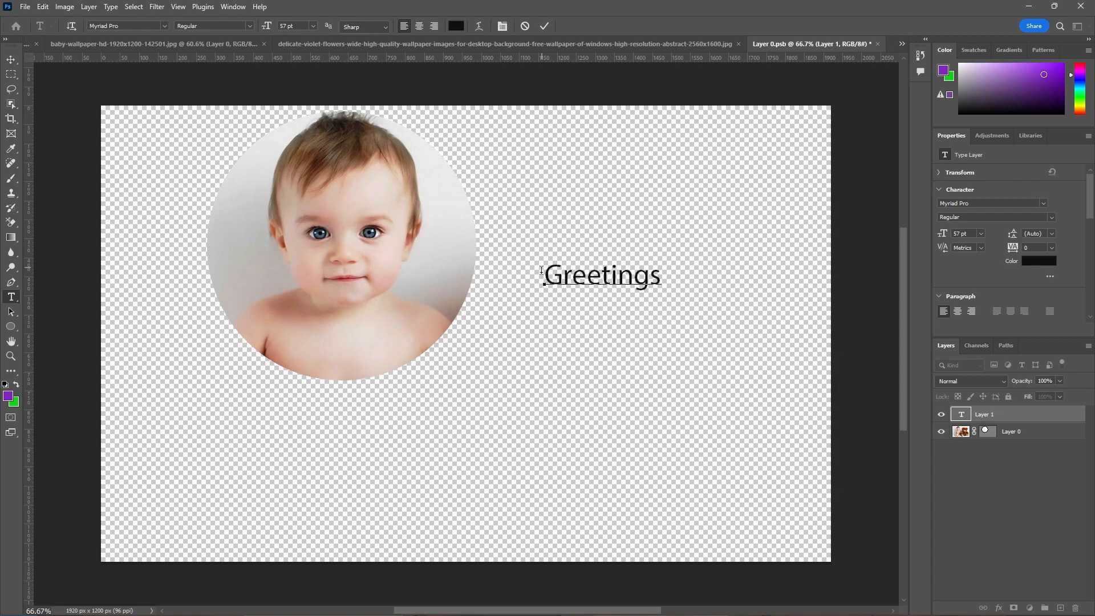
# Set the Greetings text's font to Matura MT Script Capitals and its color to white
pyautogui.moveTo(543, 273); pyautogui.dragTo(702, 298)
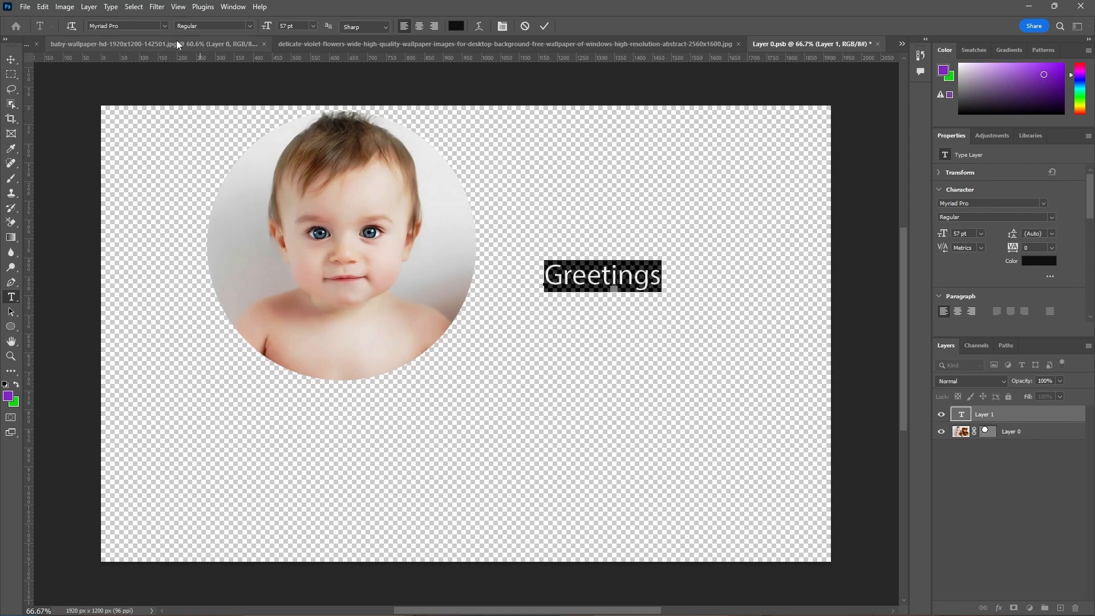
pyautogui.click(166, 25)
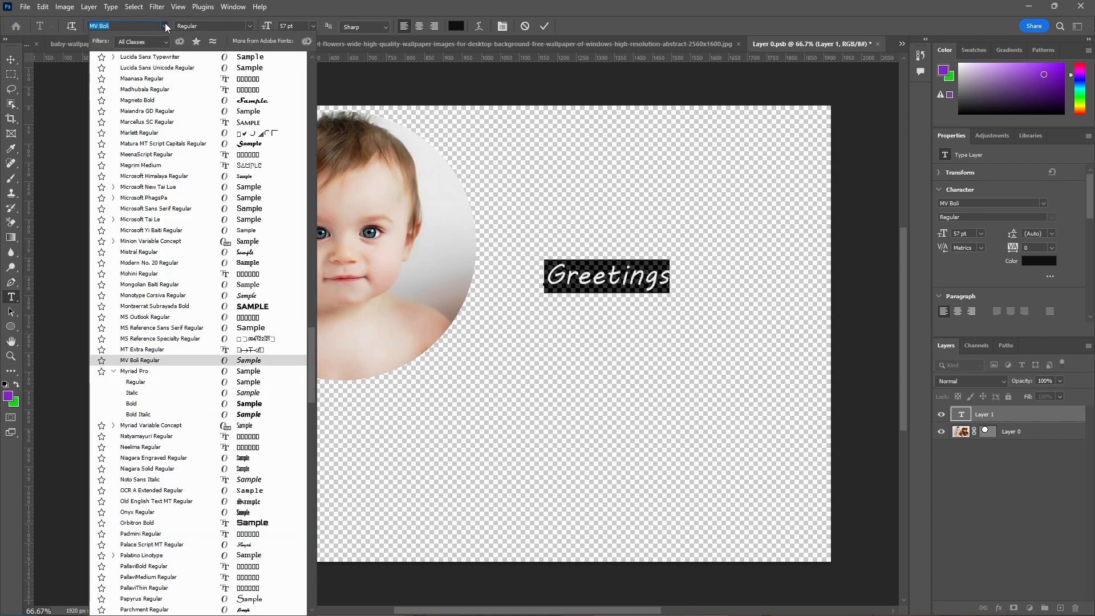
pyautogui.click(251, 143)
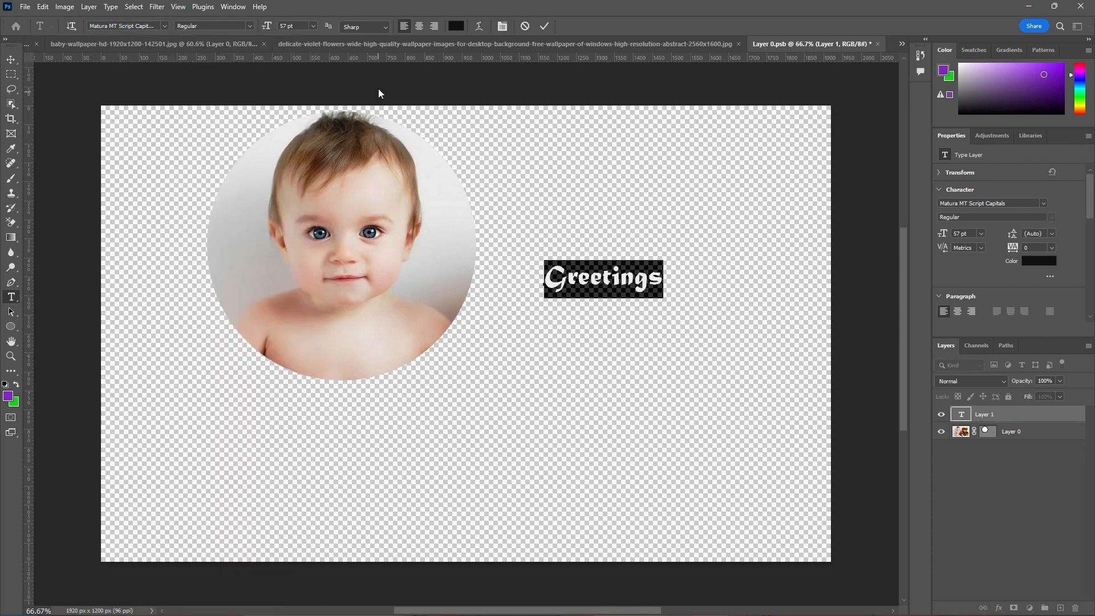
pyautogui.click(456, 26)
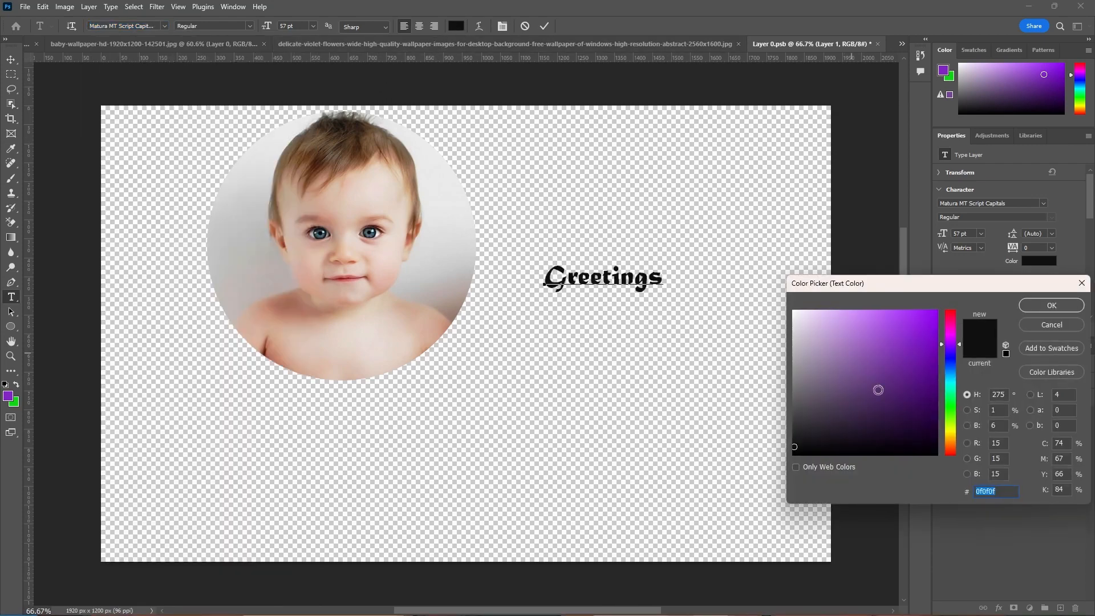
pyautogui.moveTo(924, 345); pyautogui.dragTo(784, 304)
pyautogui.click(1047, 306)
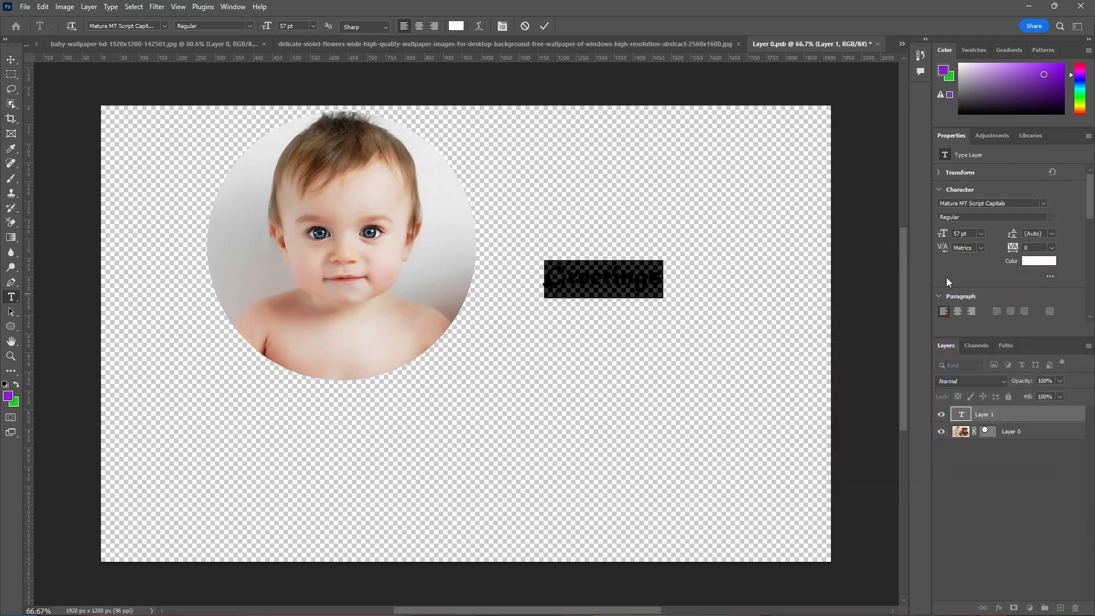
pyautogui.click(544, 26)
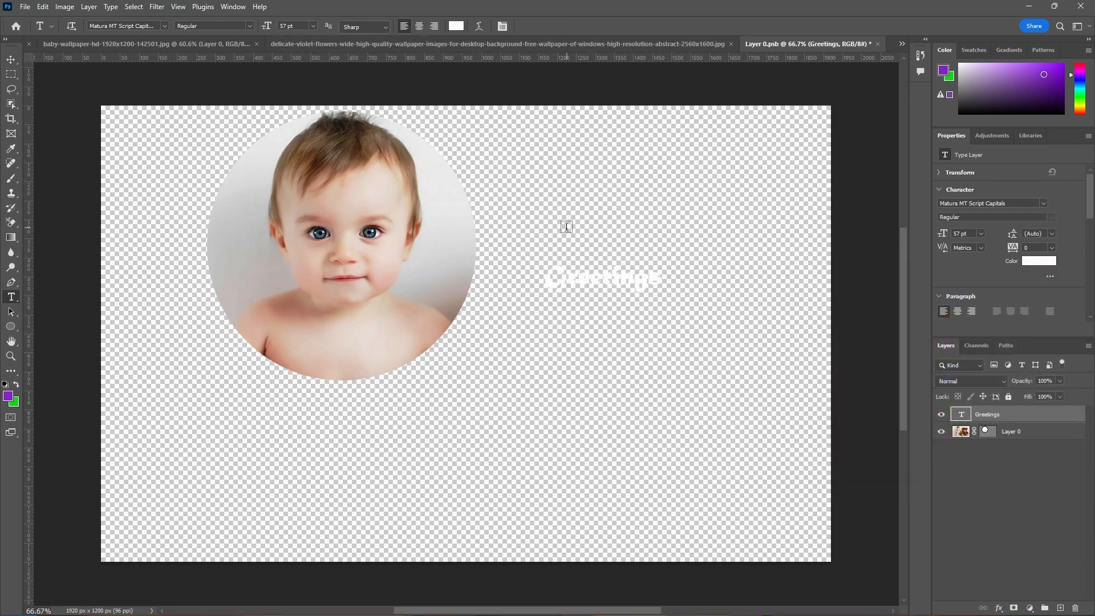
# Scale the Greetings text to about 181% and move its center to about X 1408 px, Y 240 px
pyautogui.click(12, 61)
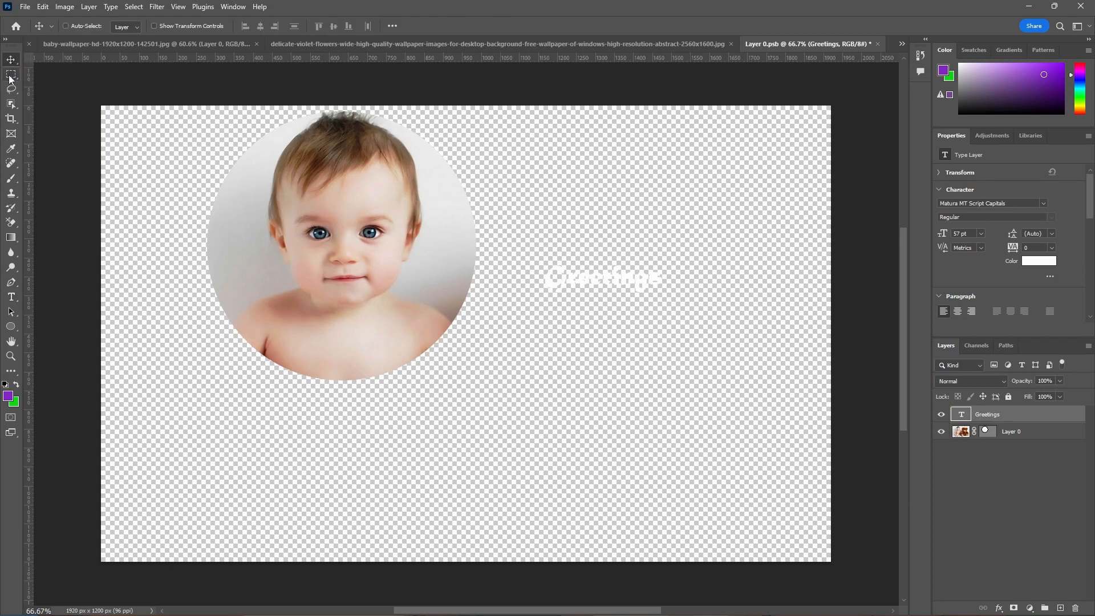
pyautogui.click(66, 26)
pyautogui.hotkey('ctrl', 't')
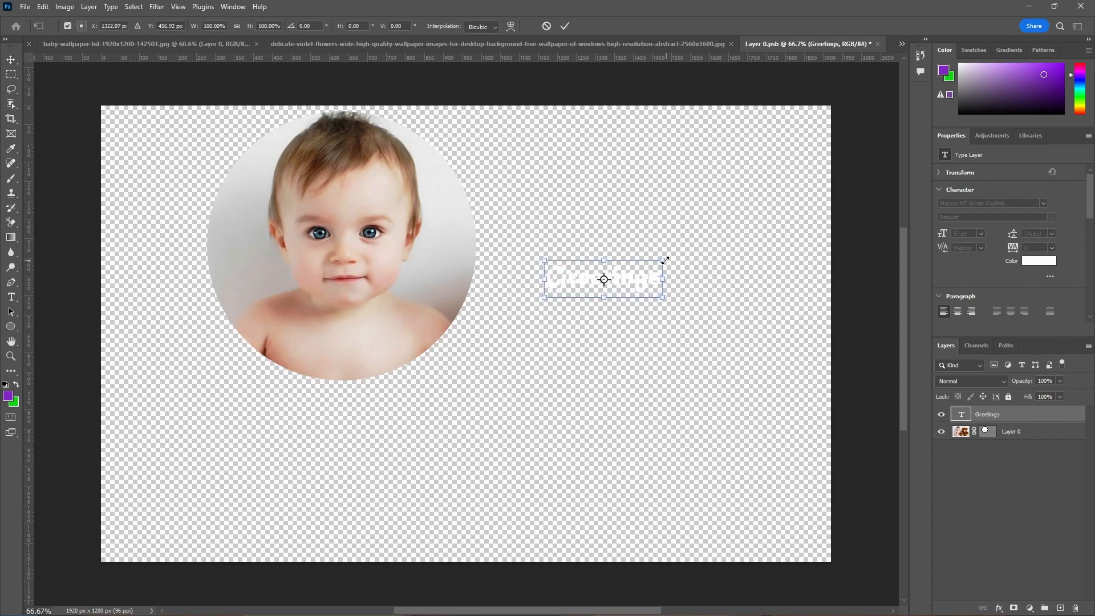
pyautogui.moveTo(664, 259); pyautogui.dragTo(747, 183)
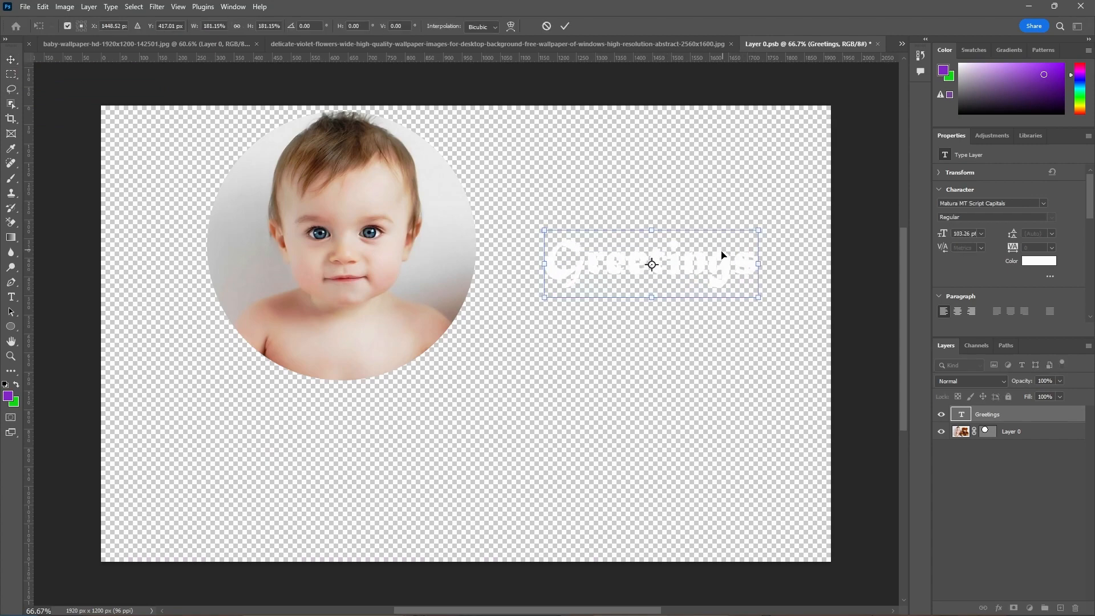
pyautogui.moveTo(717, 269); pyautogui.dragTo(701, 202)
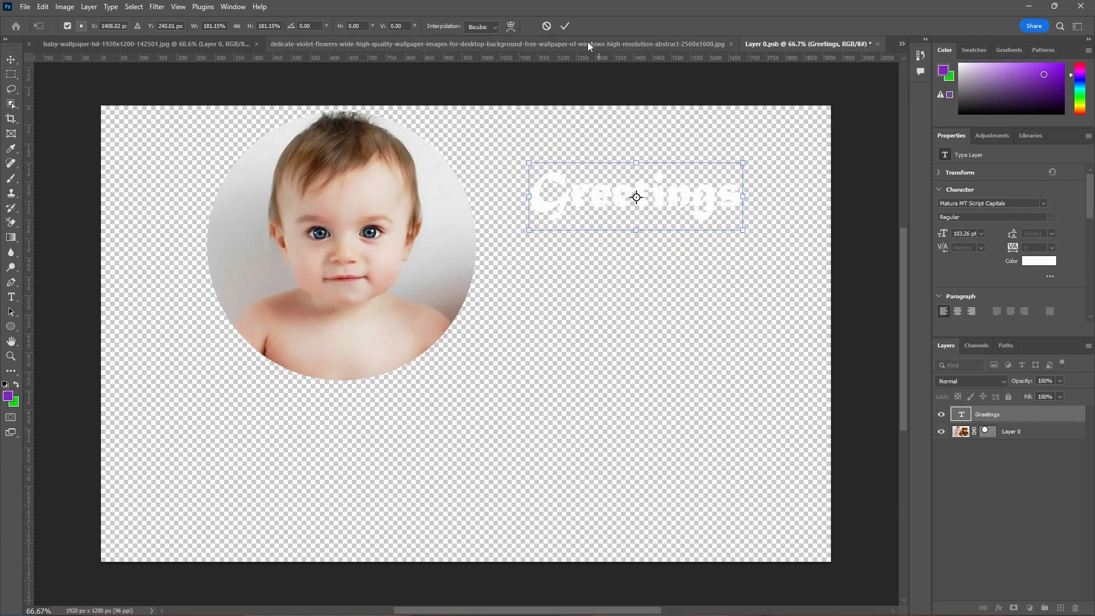
pyautogui.click(567, 26)
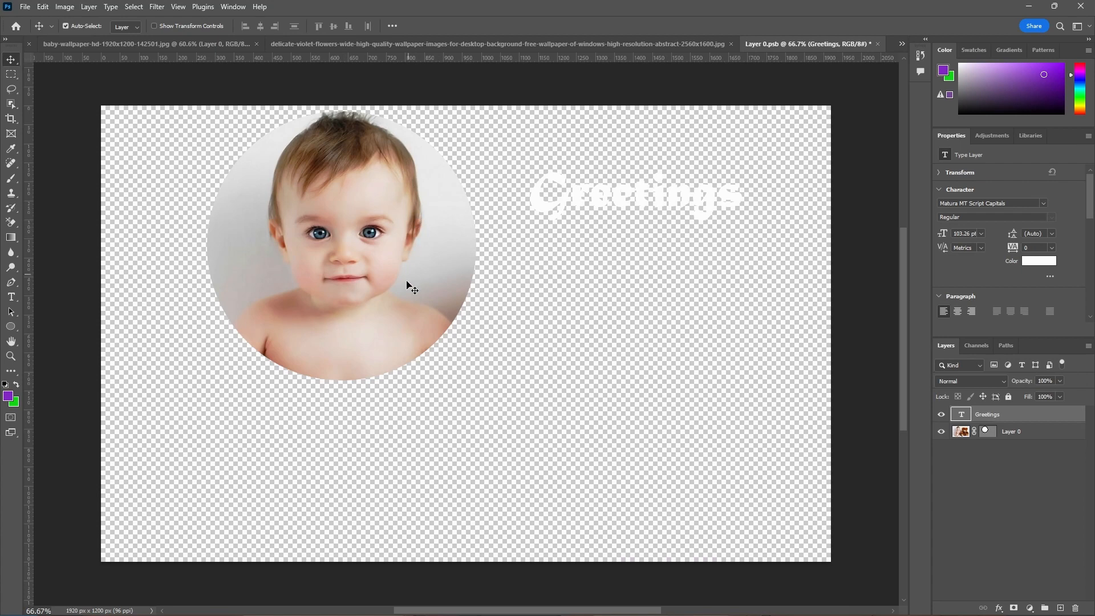
# Close the Smart Object's contents document and save the added text to the main image
pyautogui.click(878, 45)
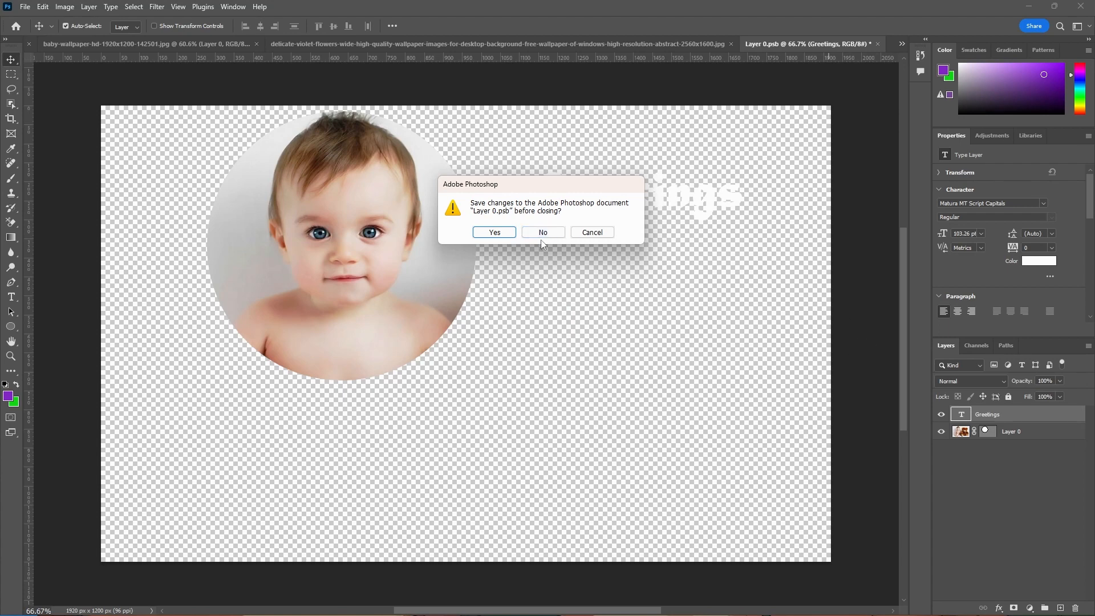
pyautogui.click(493, 232)
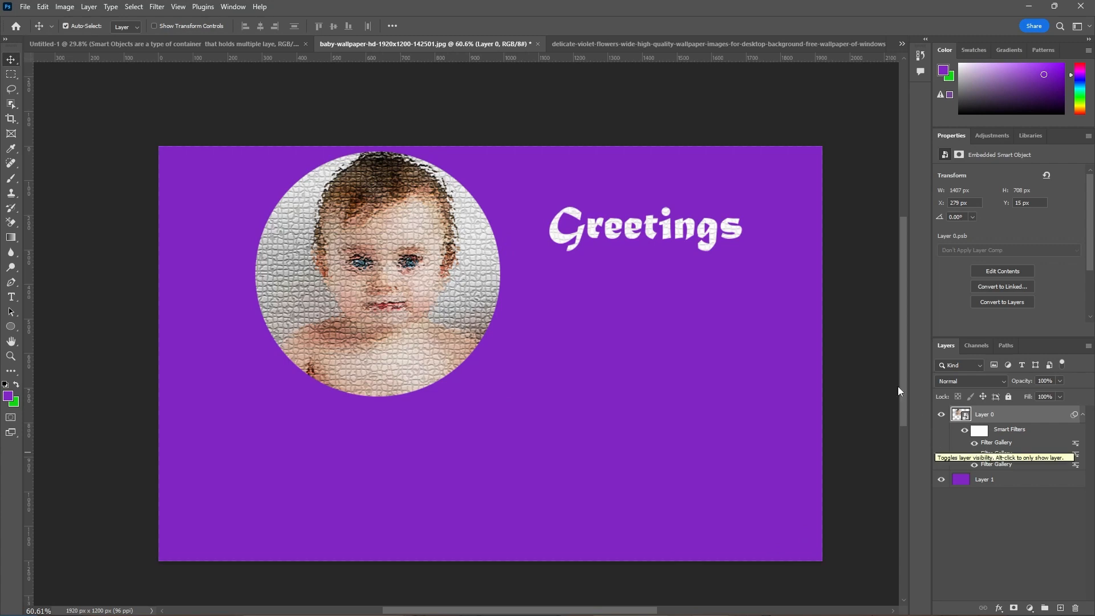
# Reopen the Smart Object's contents and try to place another text line below the Greetings text
pyautogui.doubleClick(963, 416)
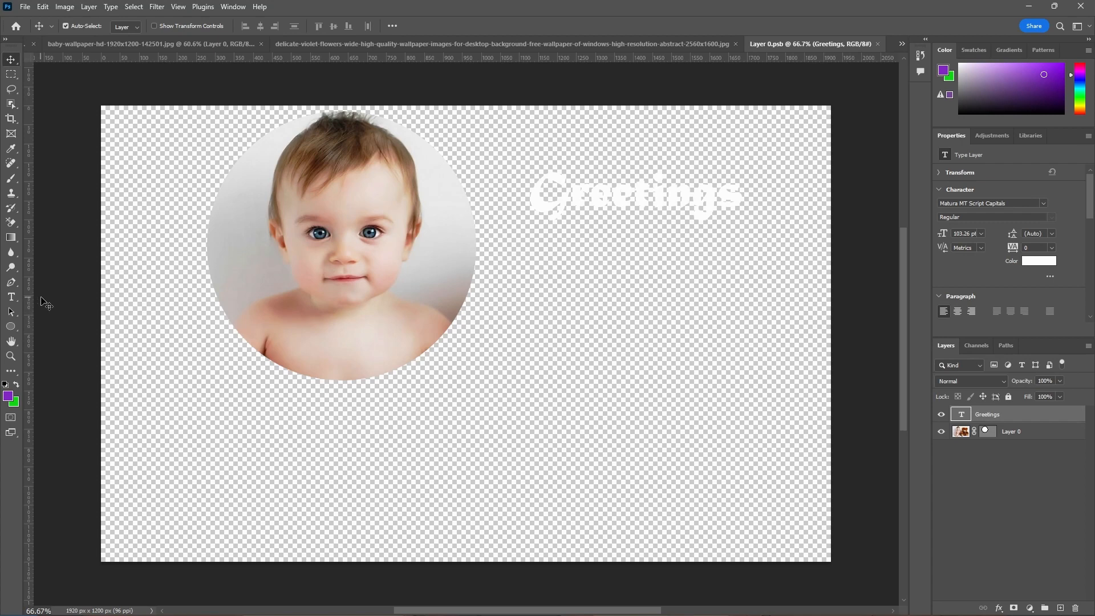
pyautogui.click(11, 372)
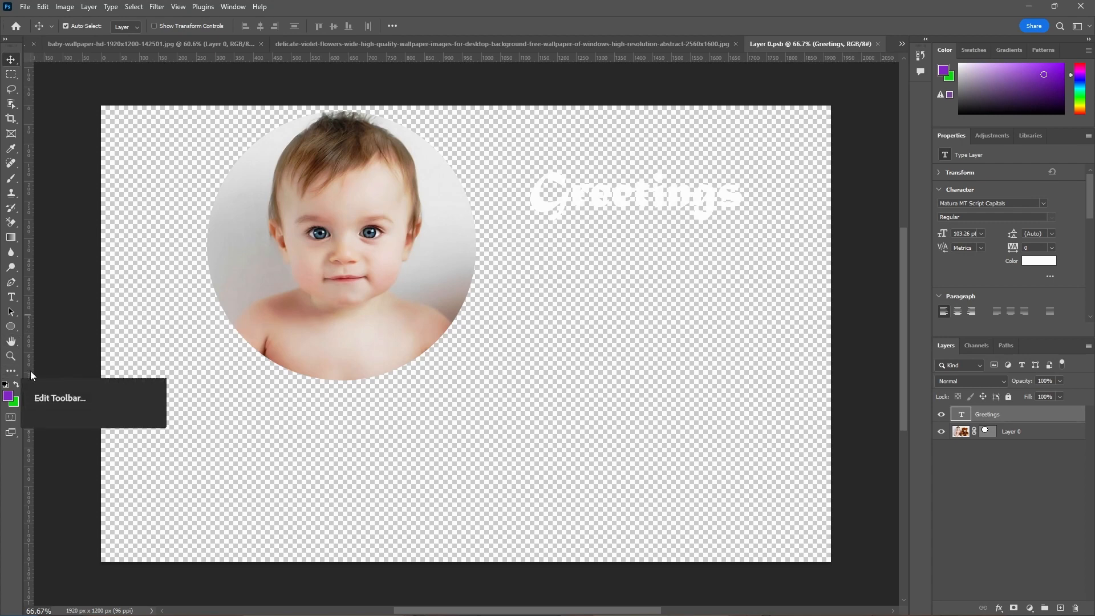
pyautogui.click(16, 297)
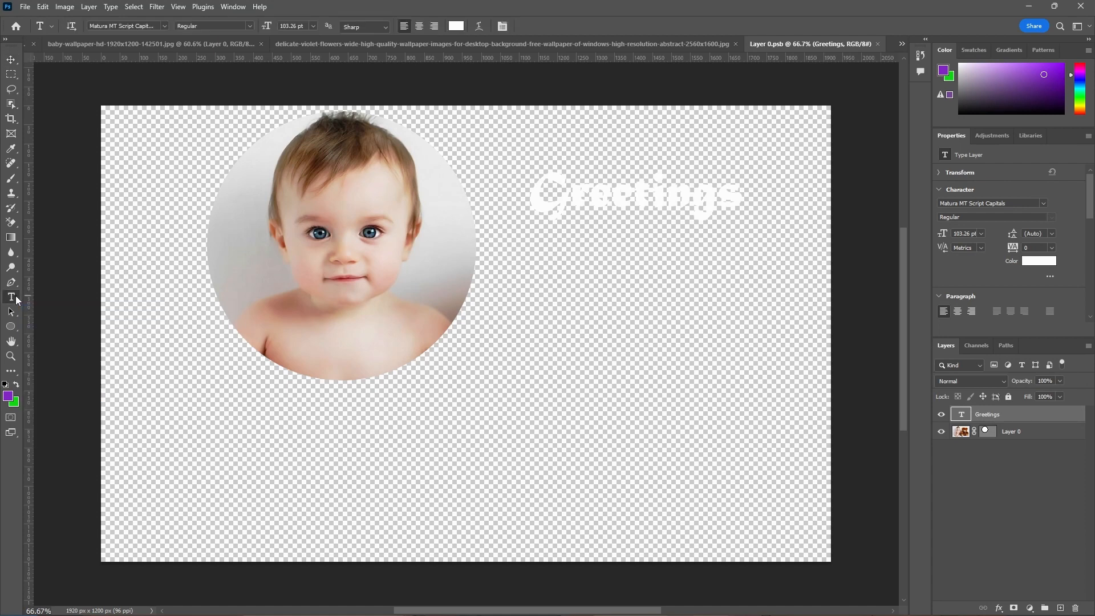
pyautogui.click(506, 411)
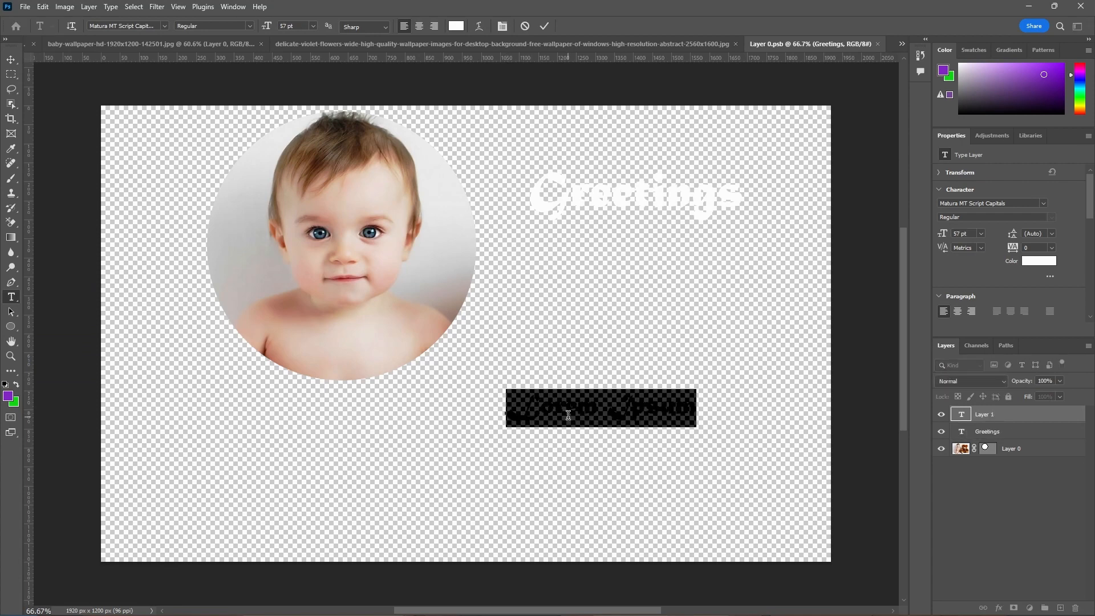
pyautogui.click(525, 26)
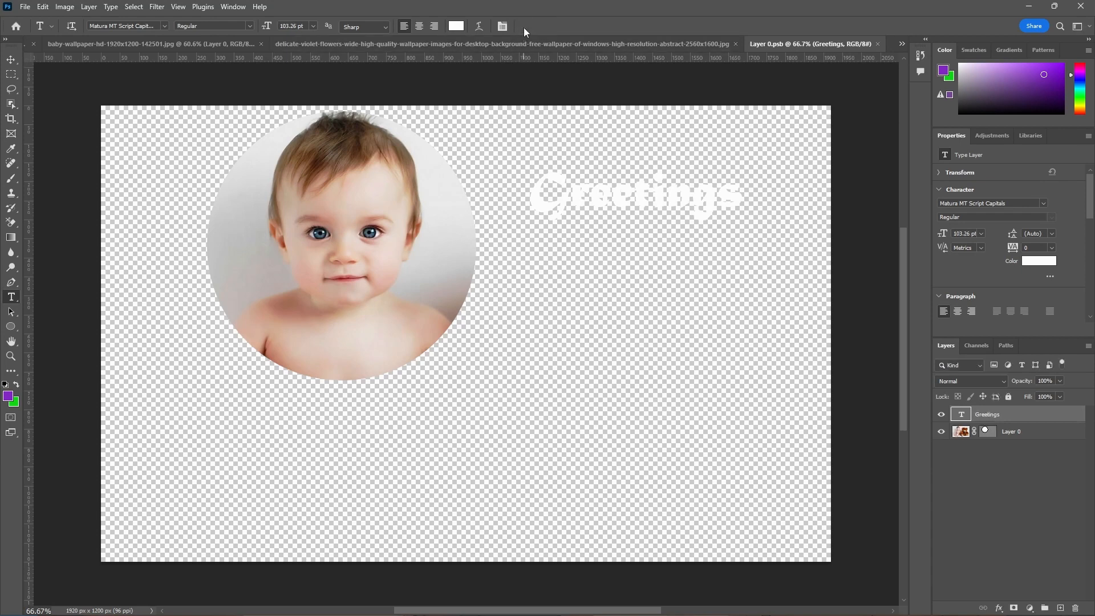
# Draw a closed curved four-point purple shape with the Pen tool below the Greetings text, and save and close the contents document
pyautogui.click(13, 283)
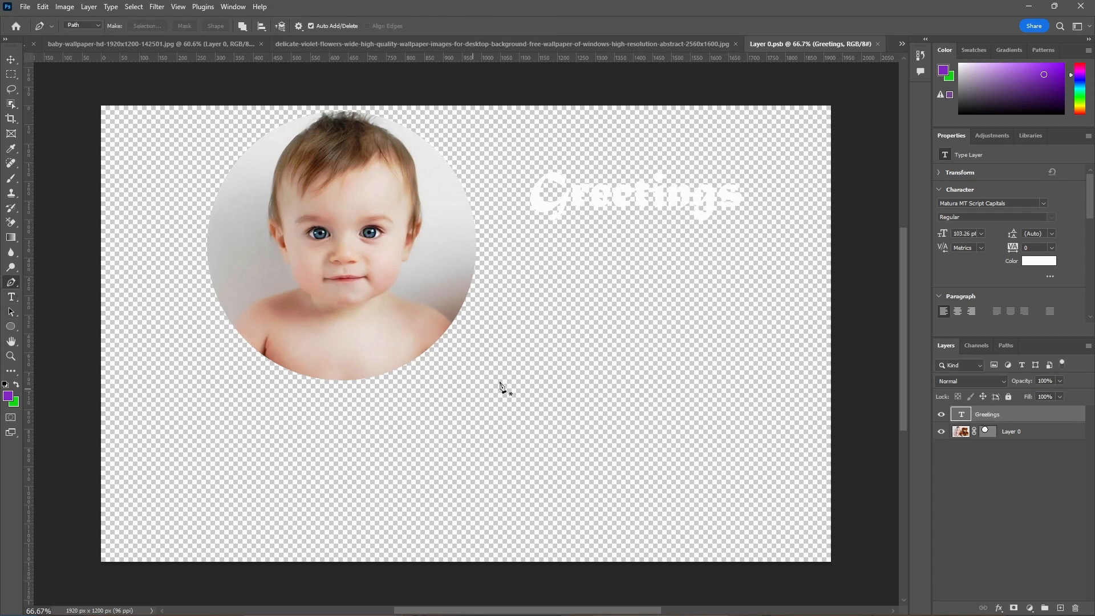
pyautogui.click(548, 351)
pyautogui.moveTo(448, 450); pyautogui.dragTo(393, 470)
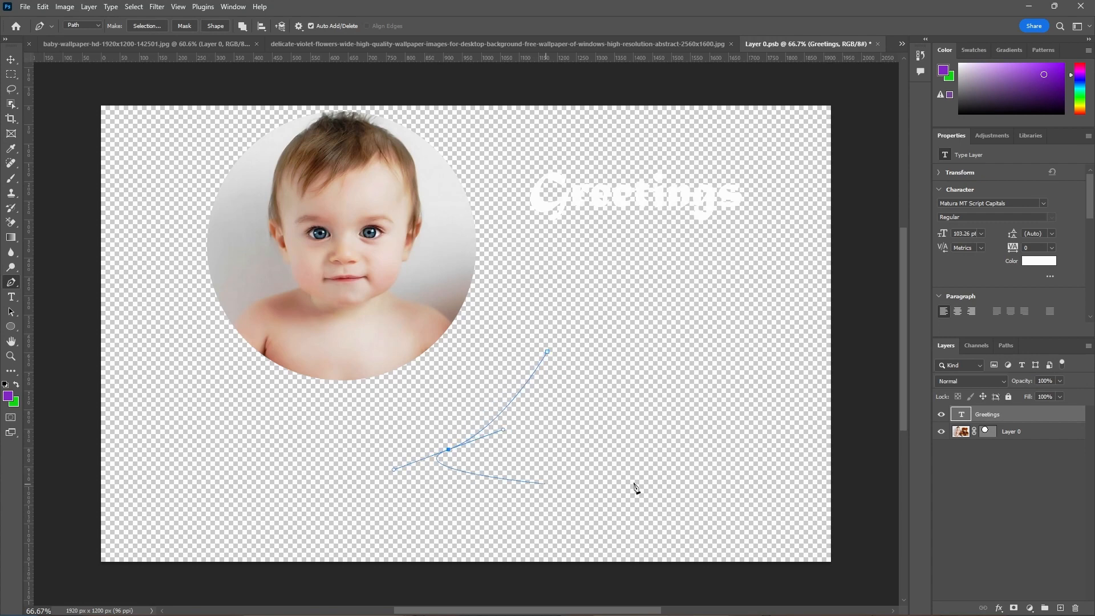
pyautogui.moveTo(669, 475); pyautogui.dragTo(681, 451)
pyautogui.moveTo(675, 385); pyautogui.dragTo(619, 404)
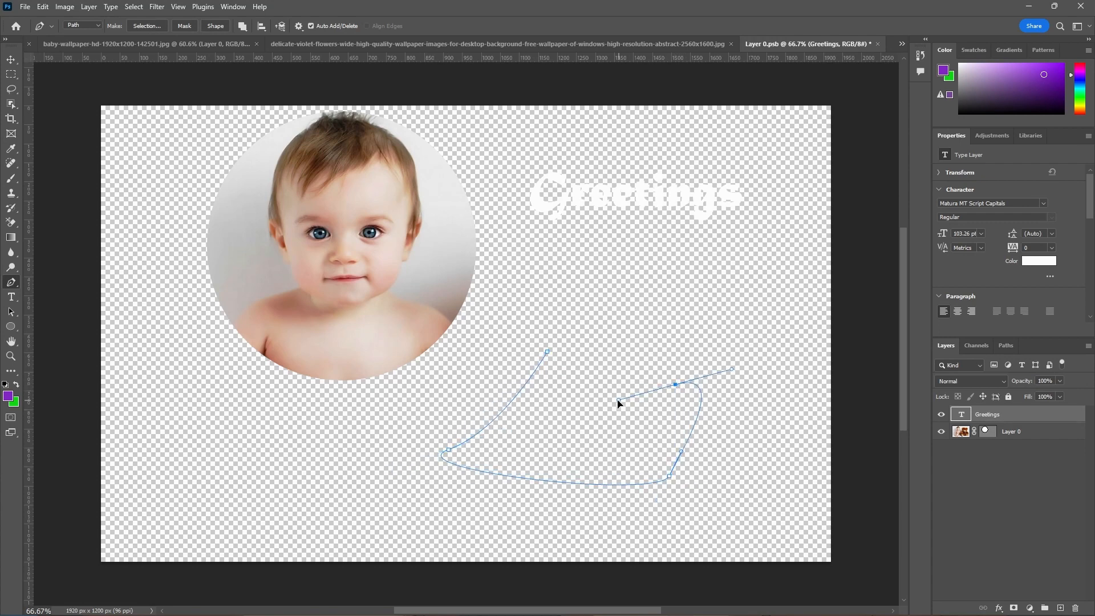
pyautogui.click(548, 352)
pyautogui.click(214, 26)
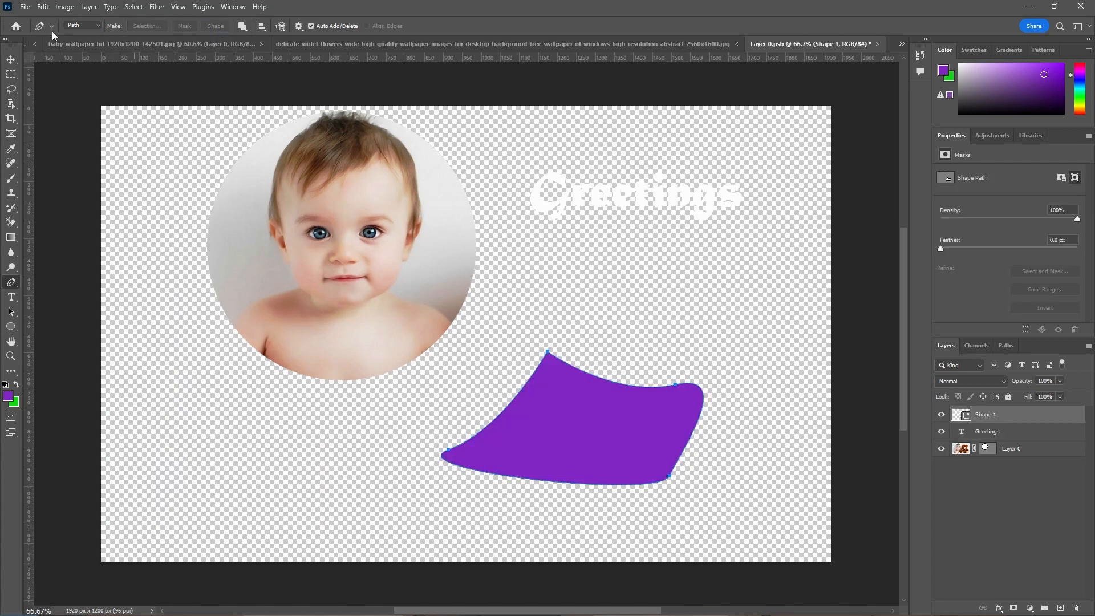
pyautogui.click(8, 63)
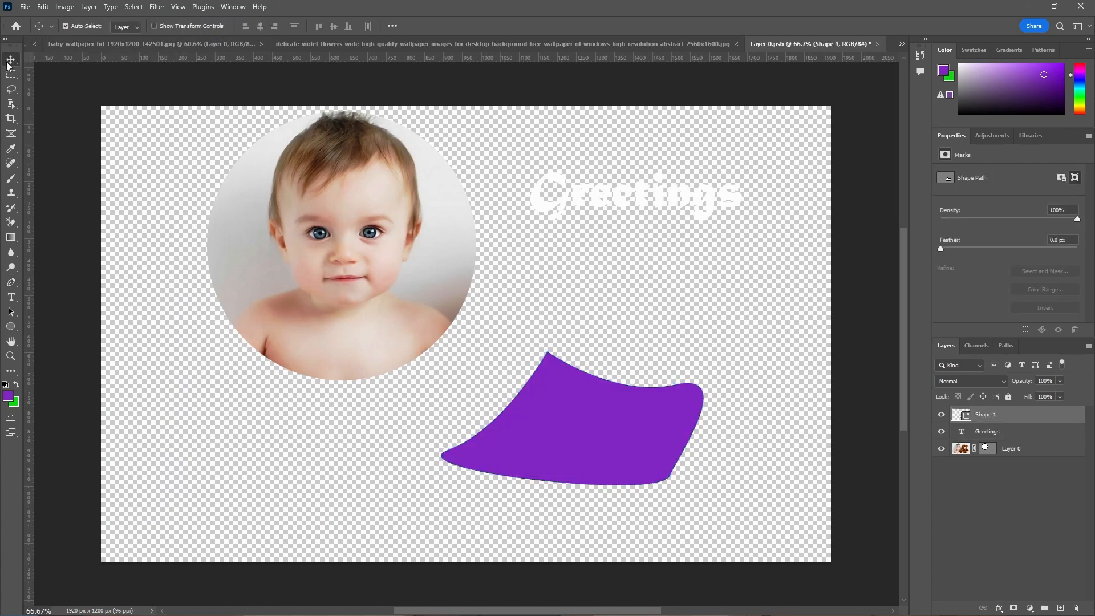
pyautogui.click(878, 44)
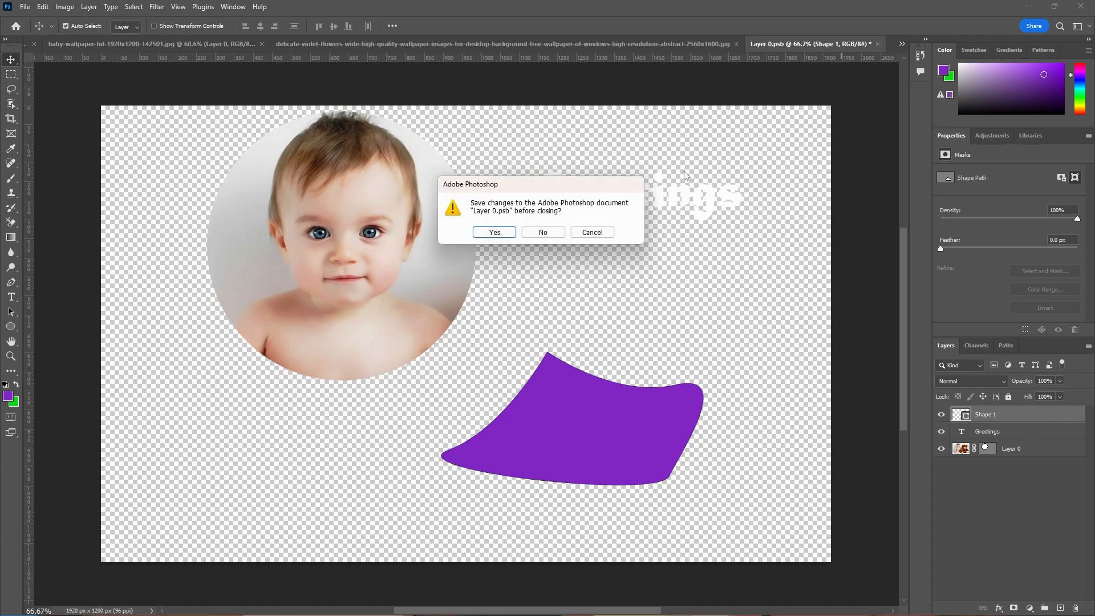
pyautogui.click(494, 232)
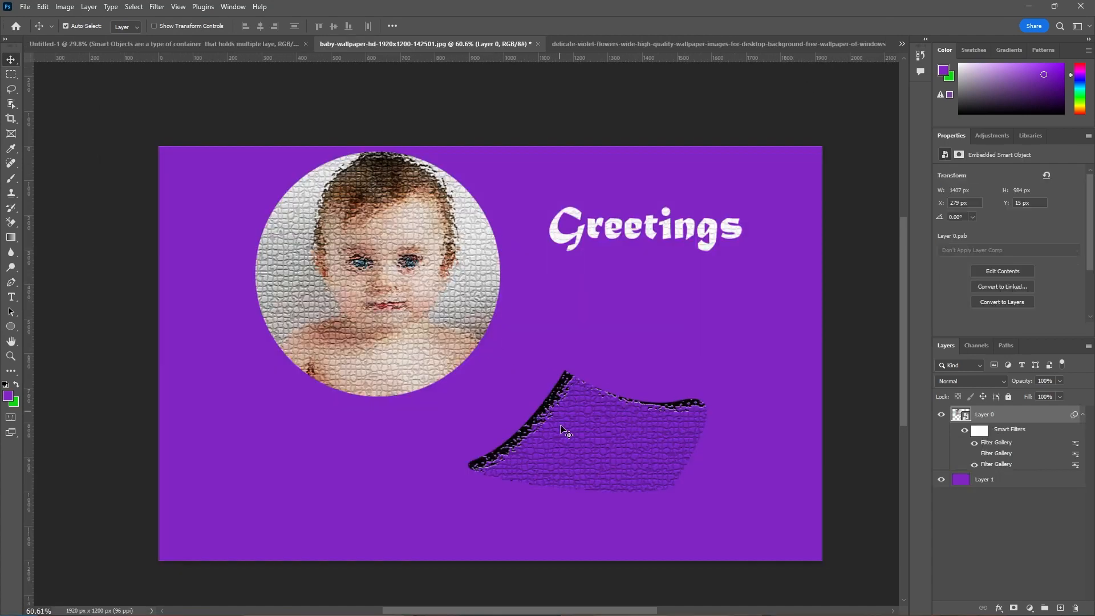
# Reopen the Smart Object's contents, delete the purple shape layer, and save and close the contents document
pyautogui.doubleClick(963, 419)
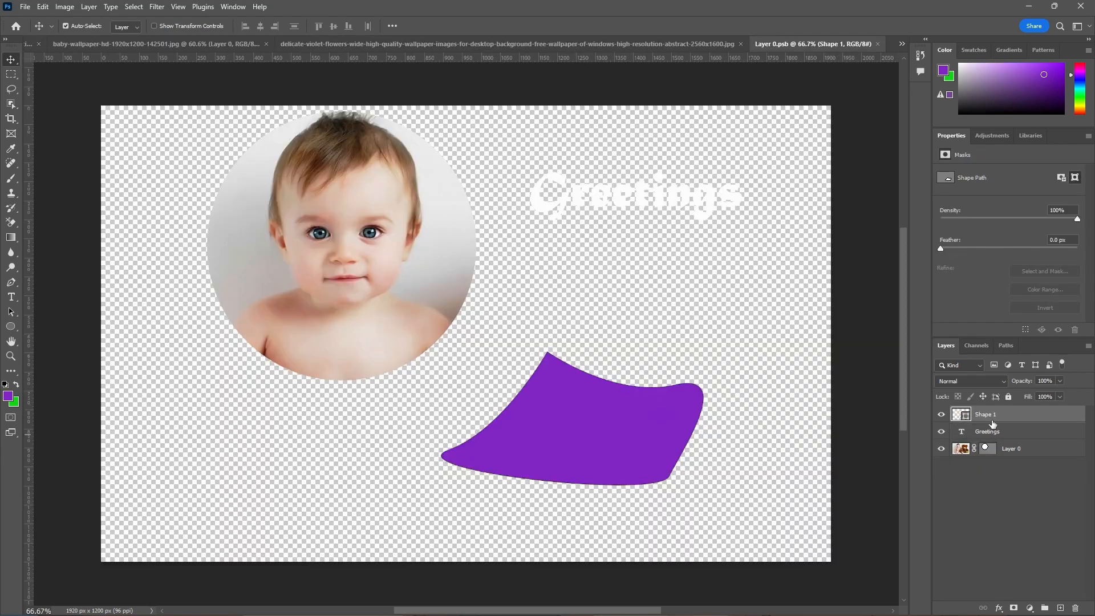
pyautogui.click(1075, 607)
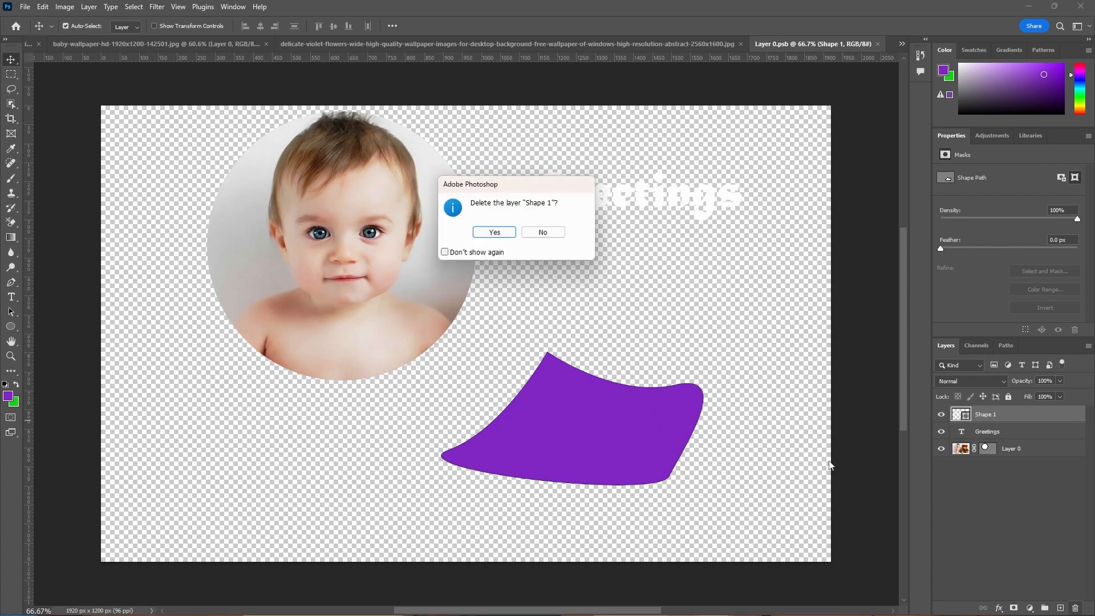
pyautogui.click(494, 233)
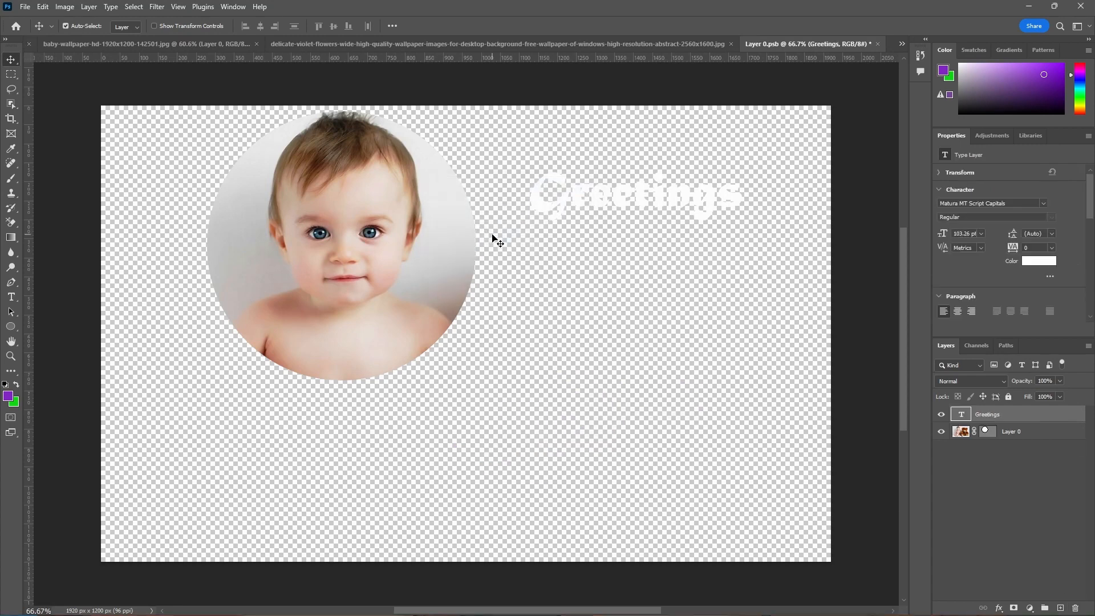
pyautogui.click(877, 44)
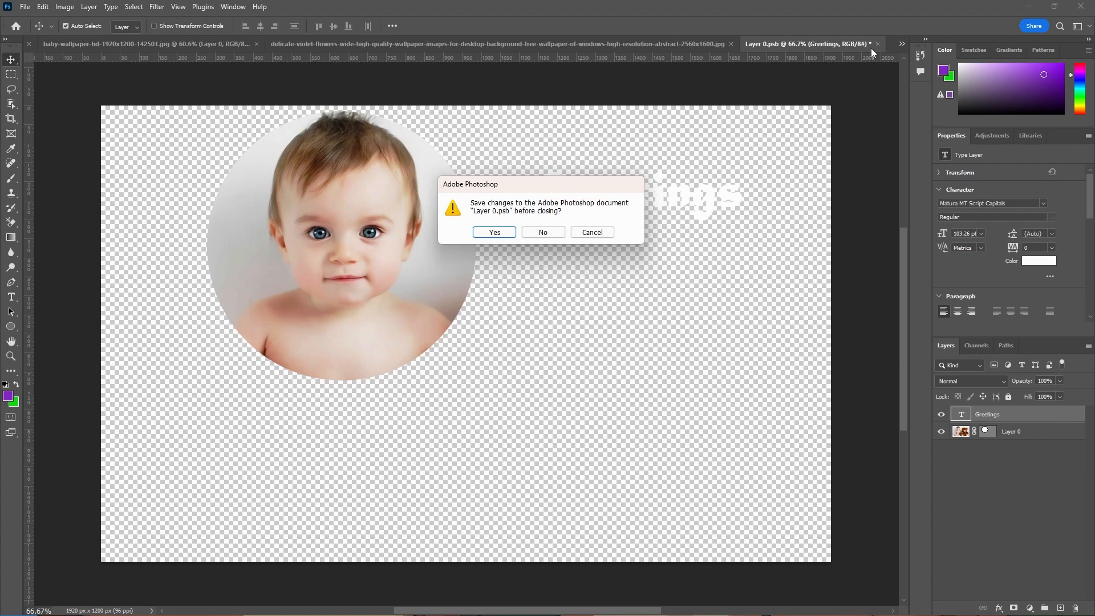
pyautogui.click(500, 236)
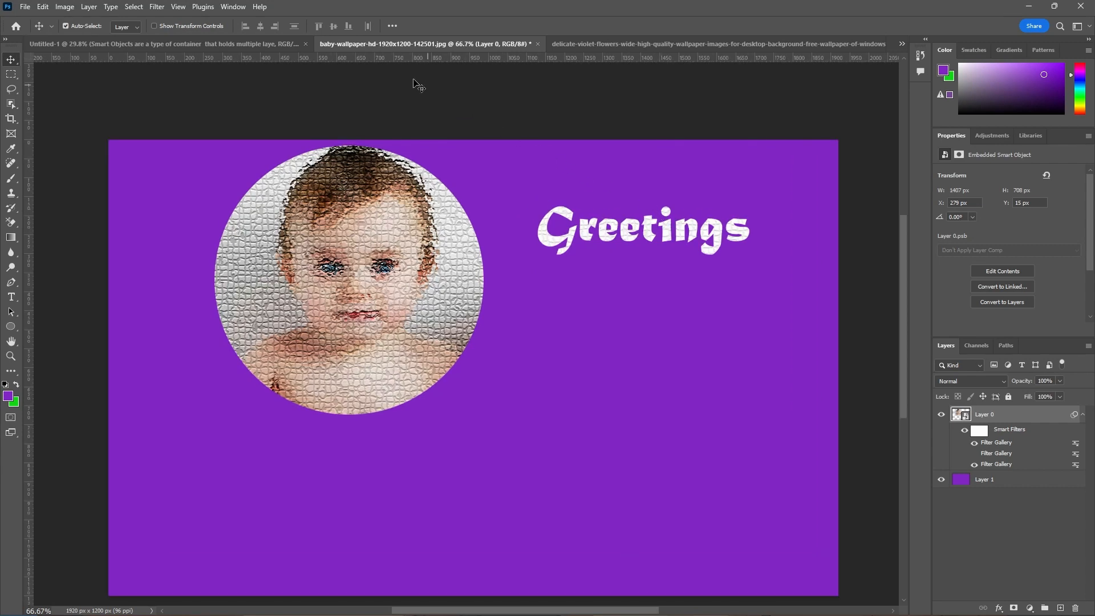
# Review the Smart Objects definition document and the violet flowers image, and return to the baby wallpaper image to examine its filtered Smart Object
pyautogui.click(270, 45)
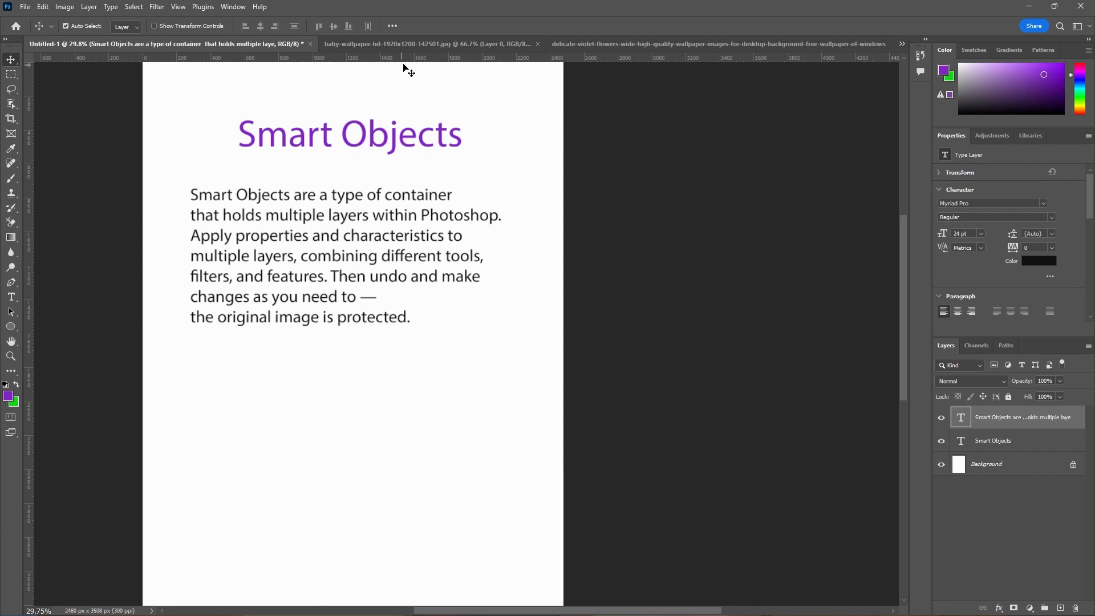
pyautogui.click(627, 43)
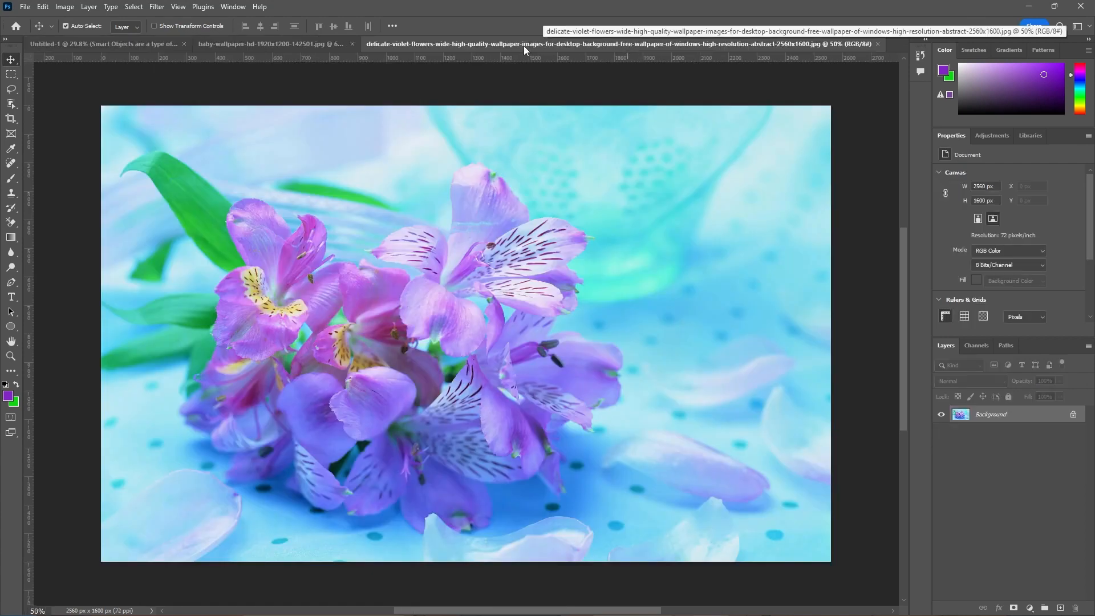
pyautogui.click(317, 44)
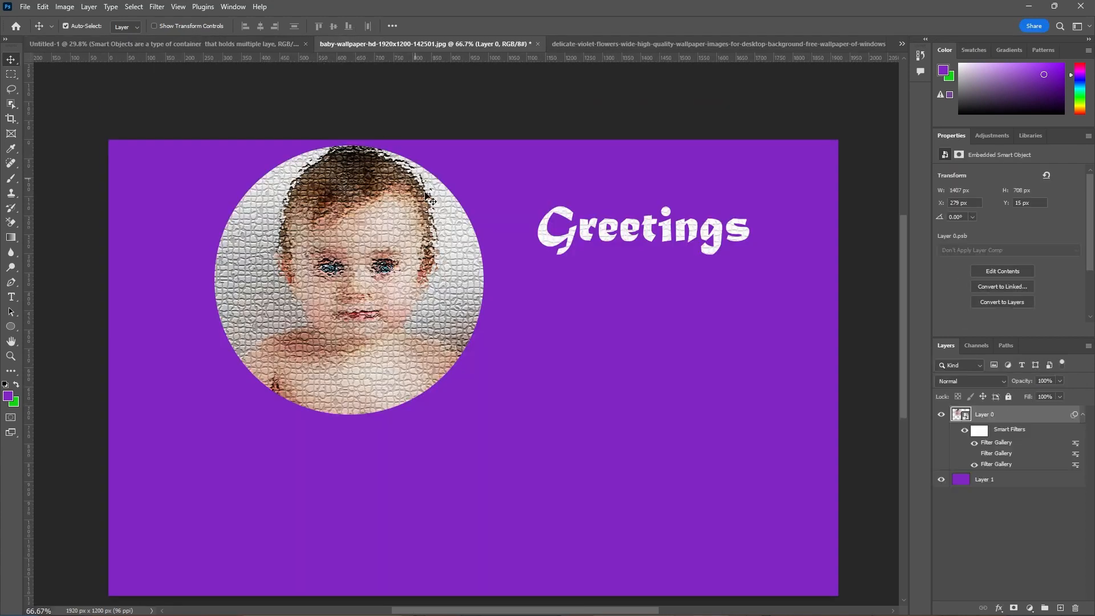
pyautogui.scroll(2, 433, 225)
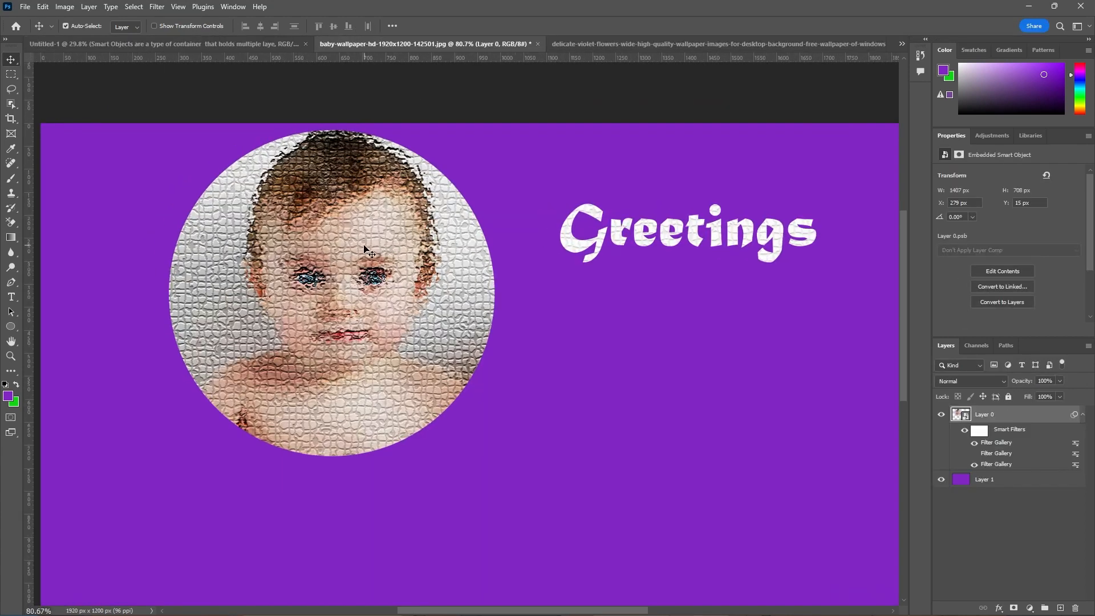
pyautogui.scroll(-2, 343, 245)
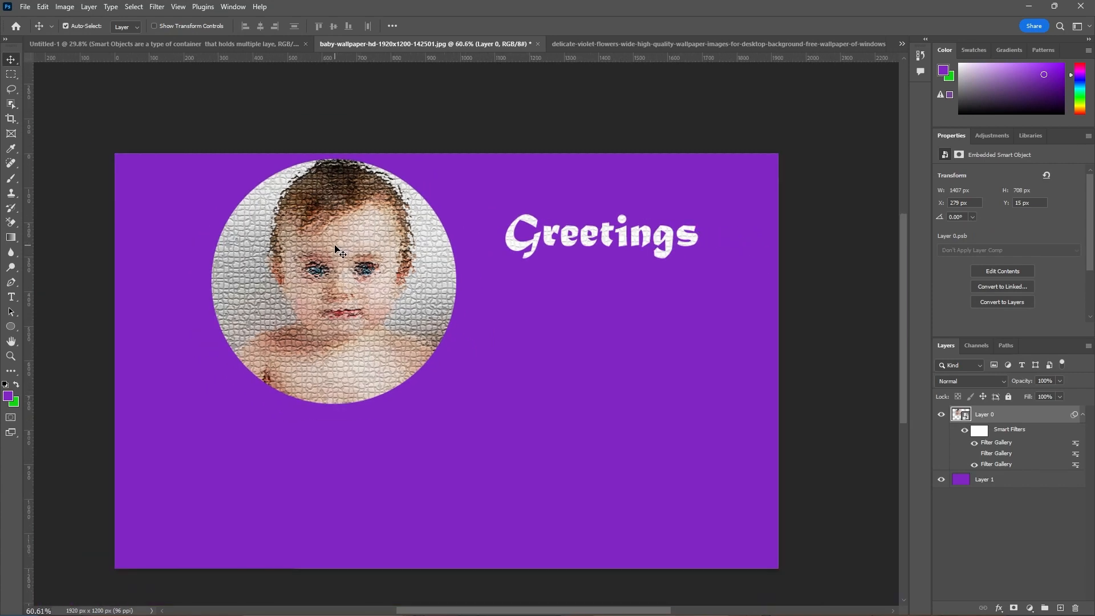
pyautogui.scroll(1, 302, 337)
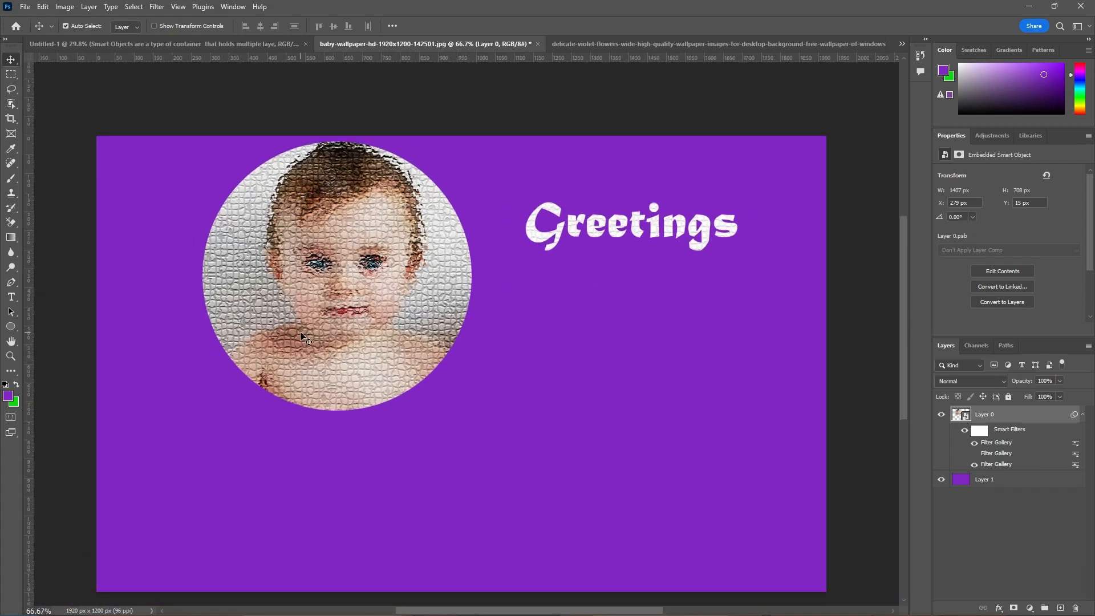